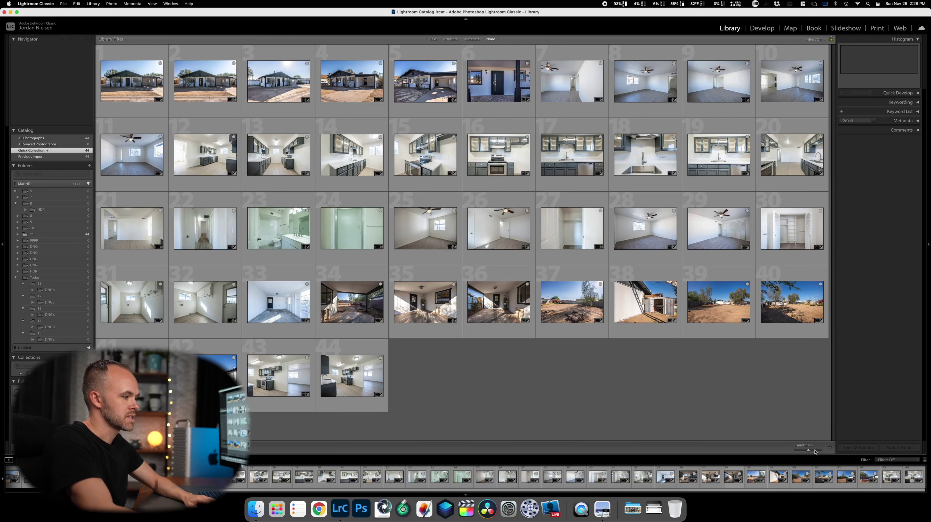
# Enlarge the grid thumbnails and remove the first of the two near-identical front exterior photos from the Quick Collection.
pyautogui.moveTo(814, 452); pyautogui.dragTo(817, 451)
pyautogui.scroll(5, 609, 316)
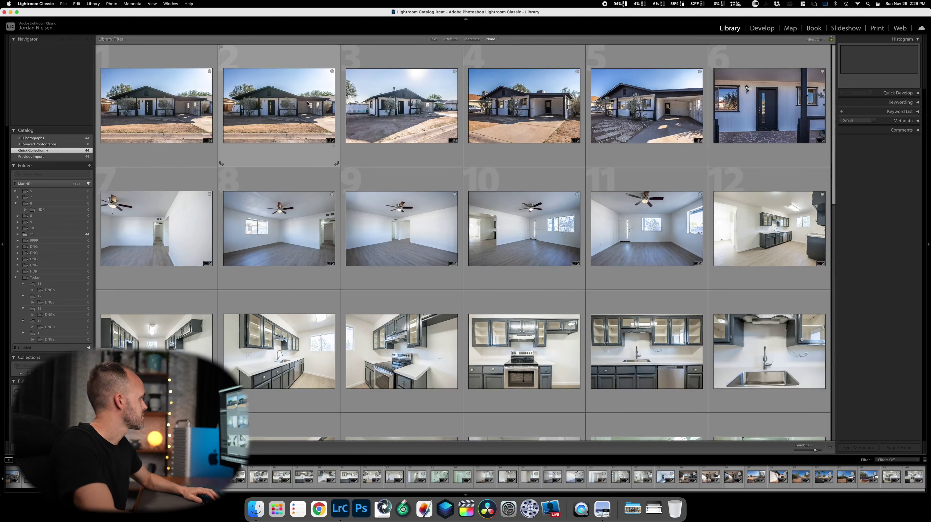
pyautogui.click(185, 112)
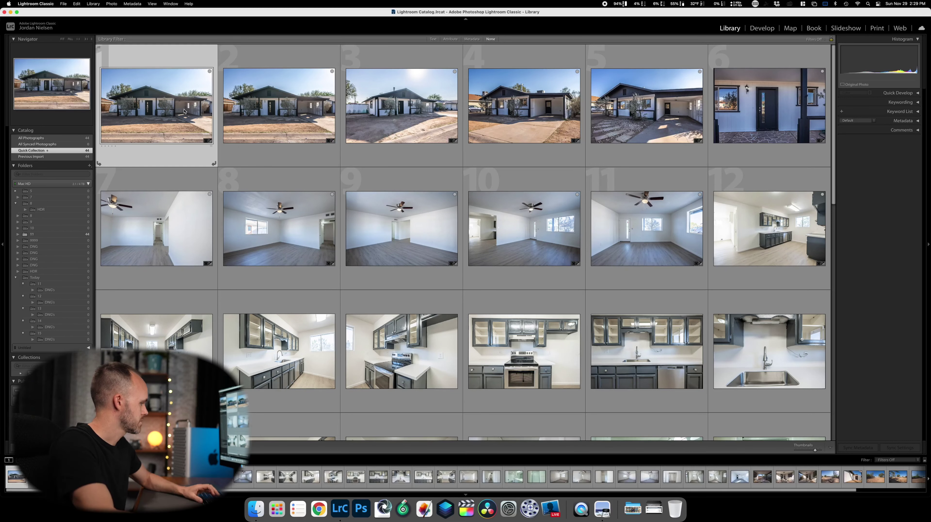
pyautogui.press('Delete')
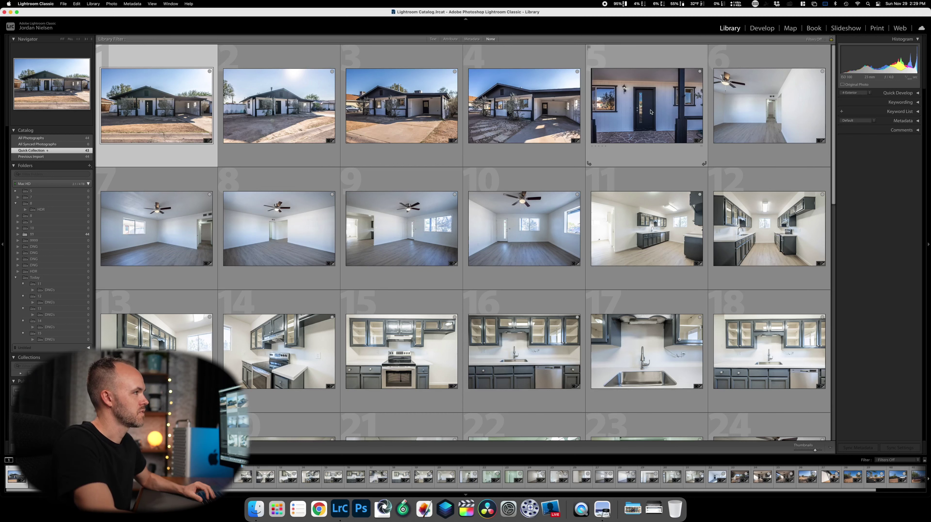
# Remove the first empty living room photo, directly after the front door shot, from the Quick Collection.
pyautogui.scroll(-2, 685, 143)
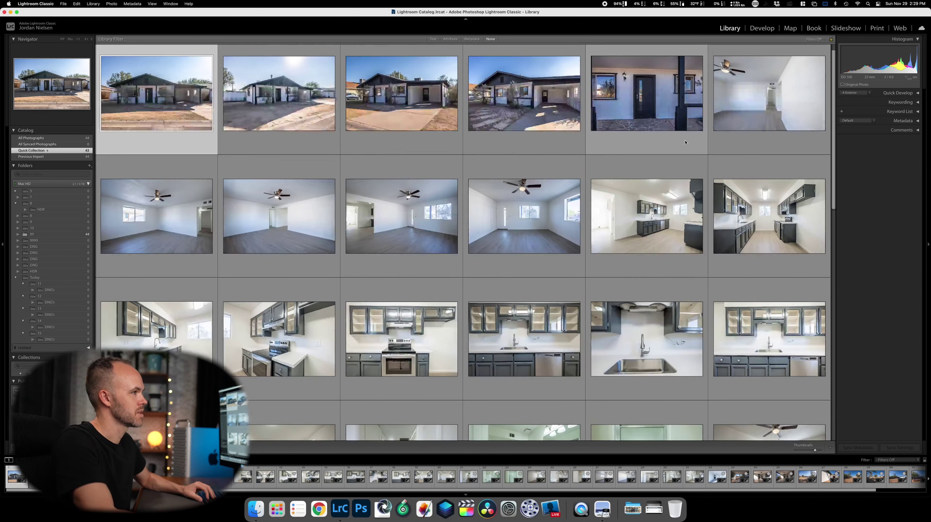
pyautogui.scroll(2, 685, 140)
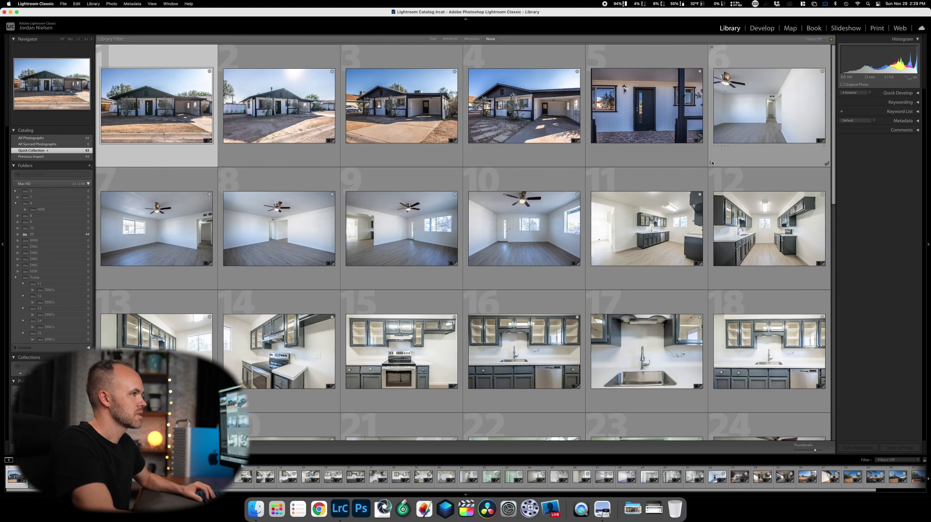
pyautogui.click(777, 134)
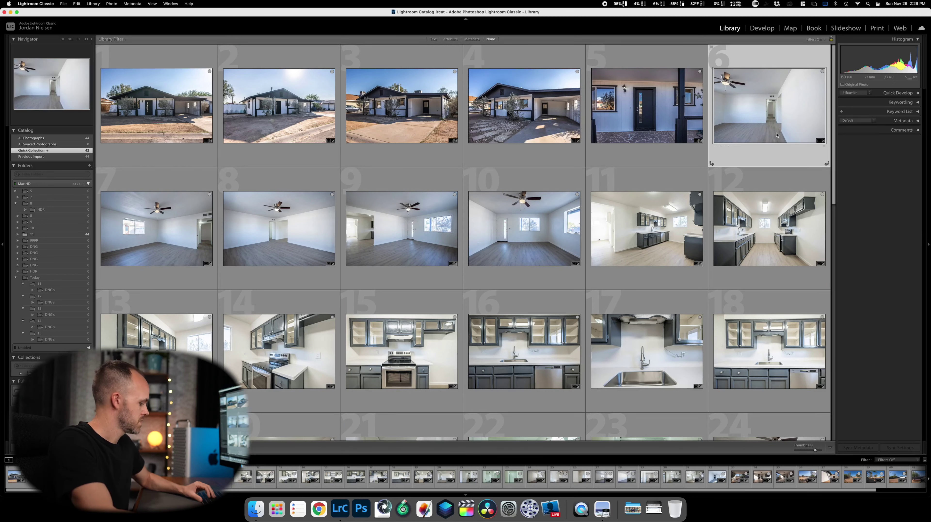
pyautogui.press('b')
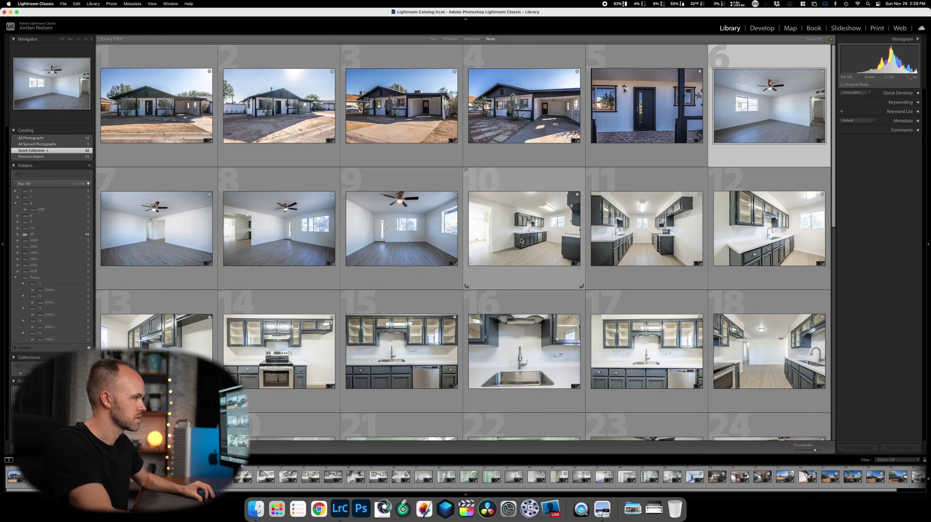
# Review the remaining interior and backyard photos in the grid for duplicates and shots that are out of order.
pyautogui.scroll(-2, 549, 227)
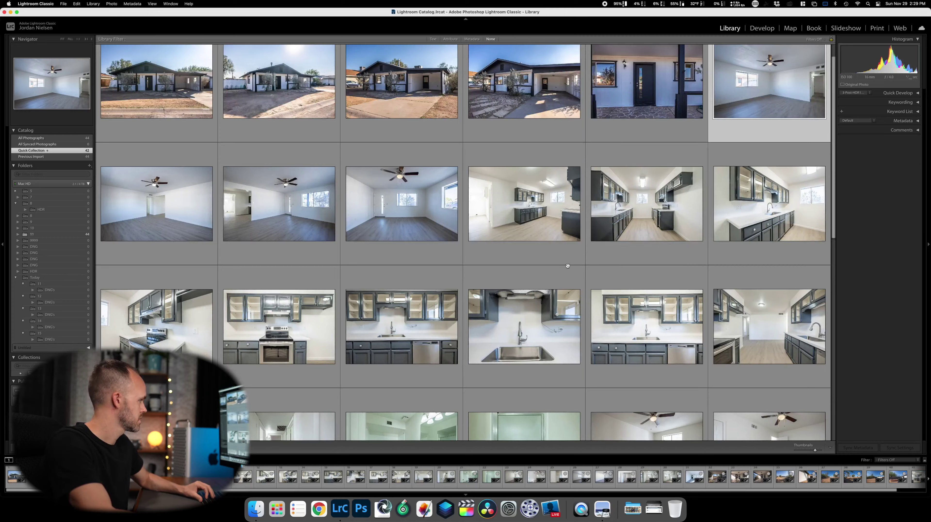
pyautogui.scroll(-3, 428, 229)
pyautogui.press('j')
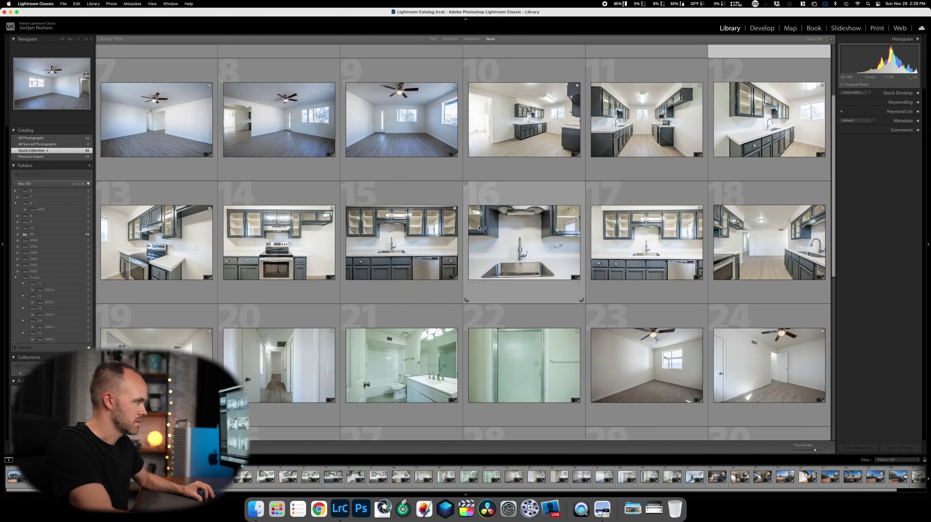
pyautogui.press('j')
pyautogui.scroll(-2, 336, 205)
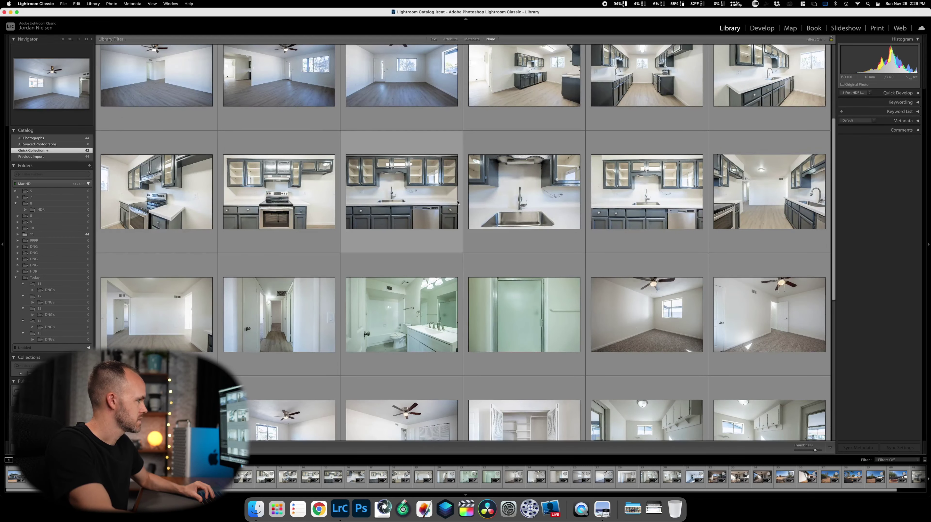
pyautogui.scroll(-3, 402, 183)
pyautogui.scroll(-3, 379, 200)
pyautogui.press('j')
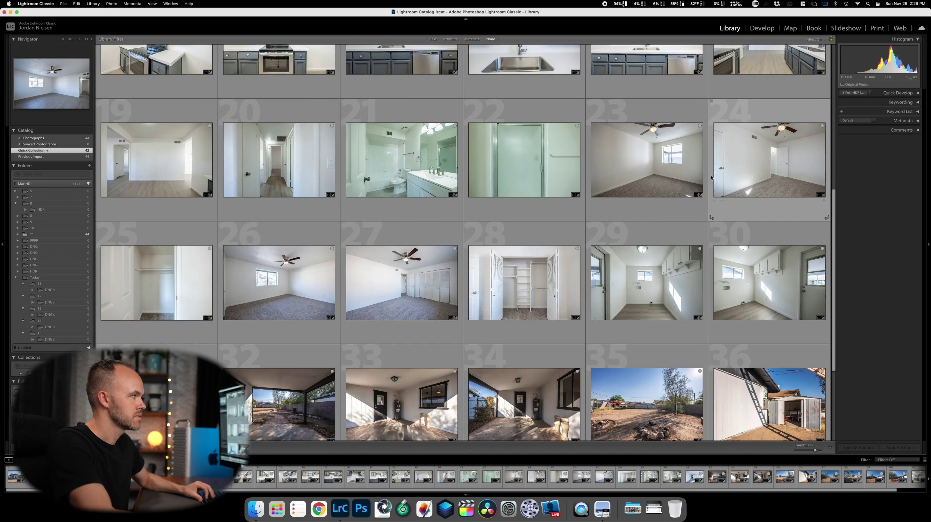
pyautogui.press('j')
pyautogui.scroll(-3, 658, 178)
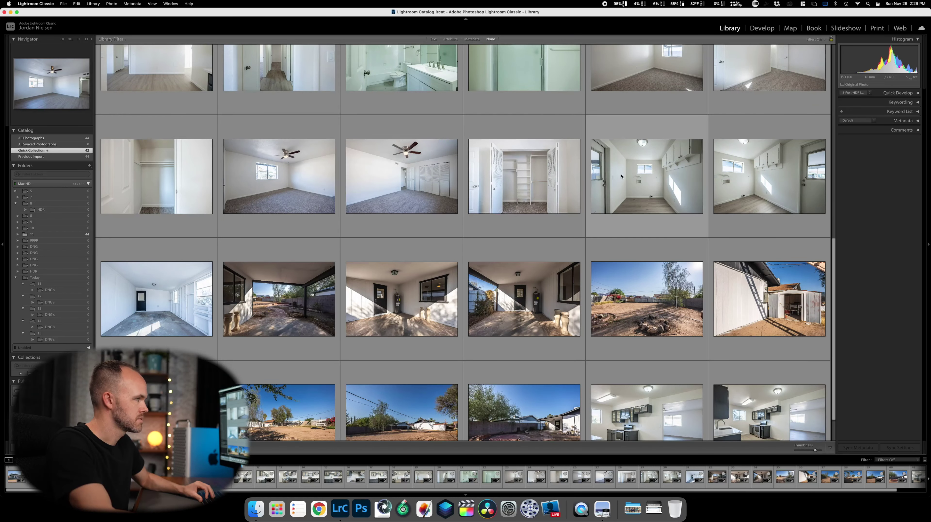
pyautogui.press('j')
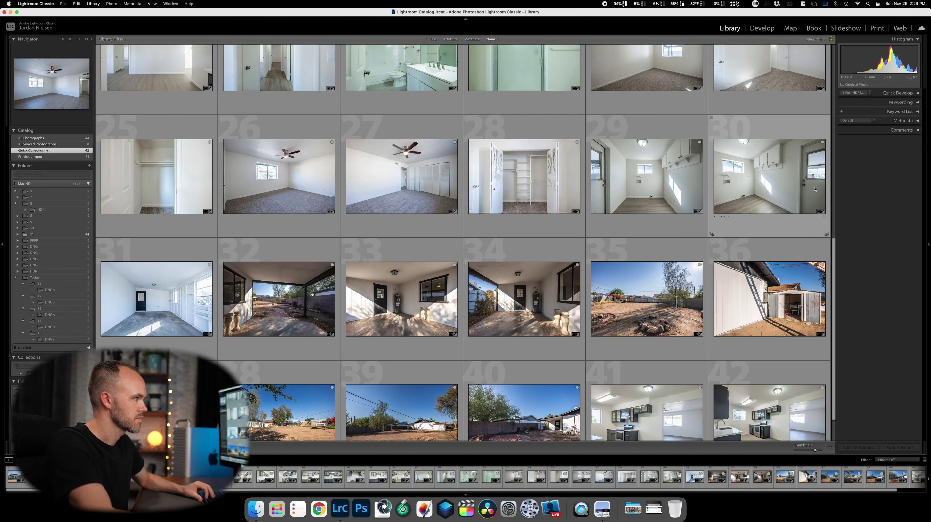
pyautogui.press('j')
pyautogui.press('j')
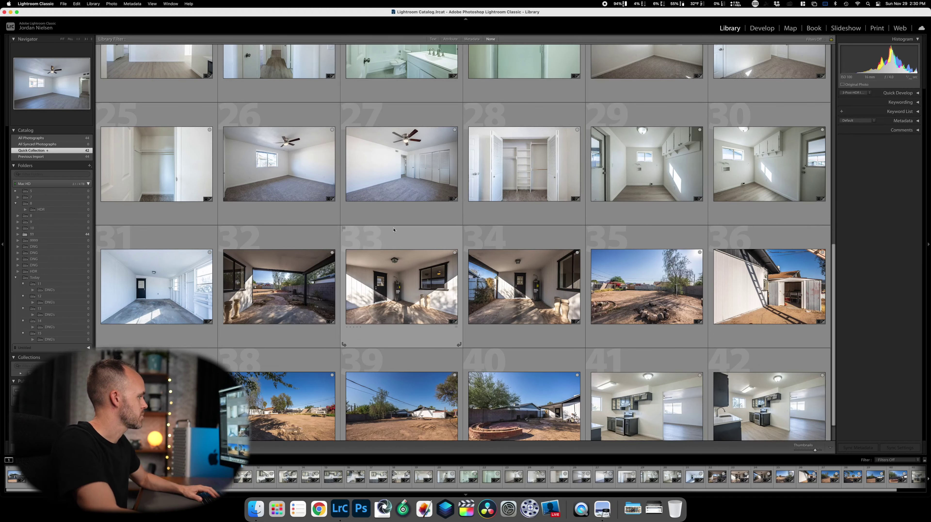
pyautogui.scroll(-1, 402, 285)
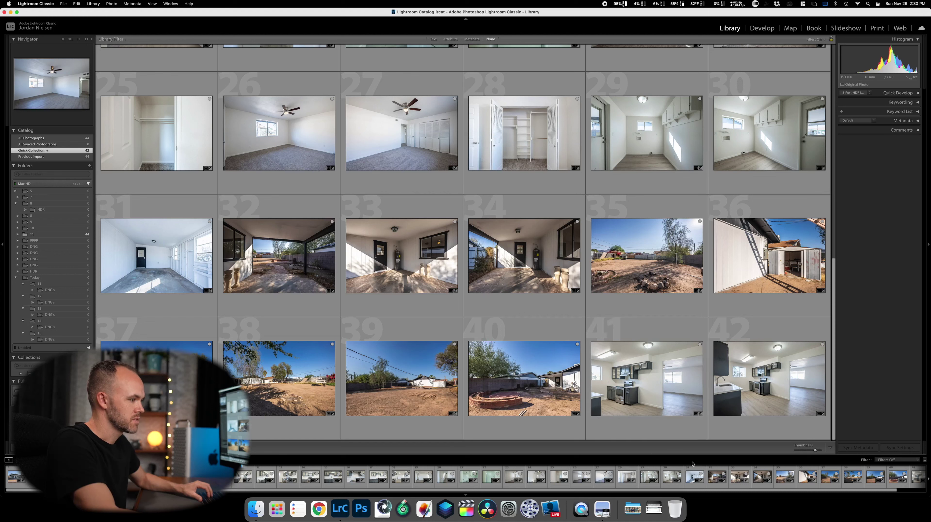
# Move the two kitchen photos from the end to just after photo 18, and remove the first of them from the Quick Collection.
pyautogui.moveTo(815, 452); pyautogui.dragTo(810, 452)
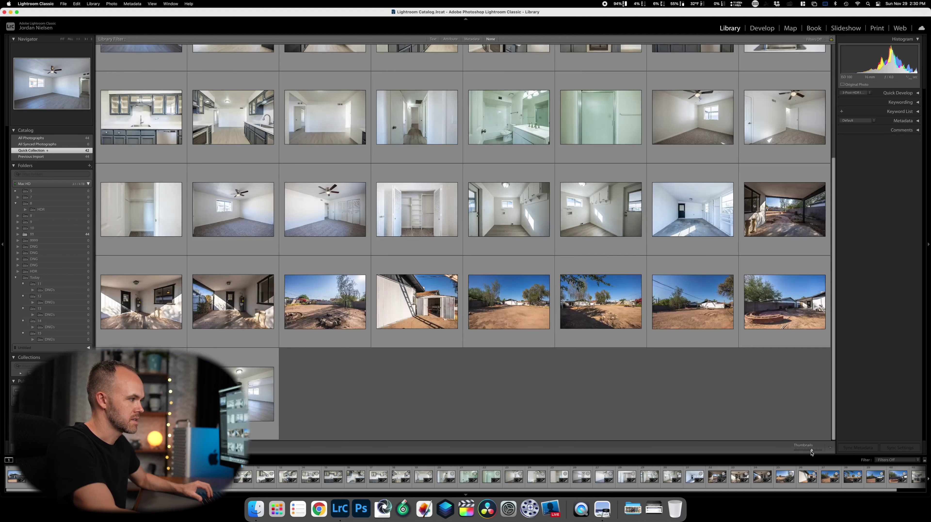
pyautogui.keyDown('shift'); pyautogui.click(142, 394); pyautogui.keyUp('shift')
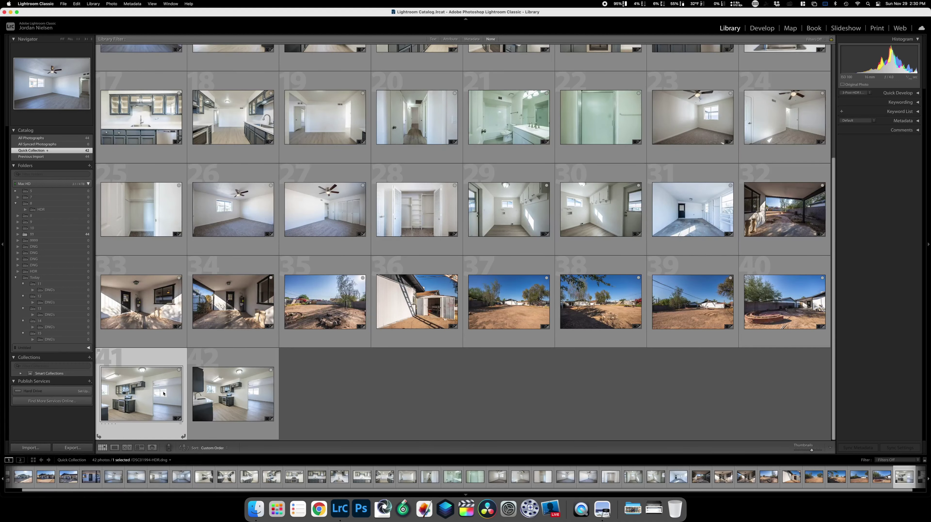
pyautogui.press('j')
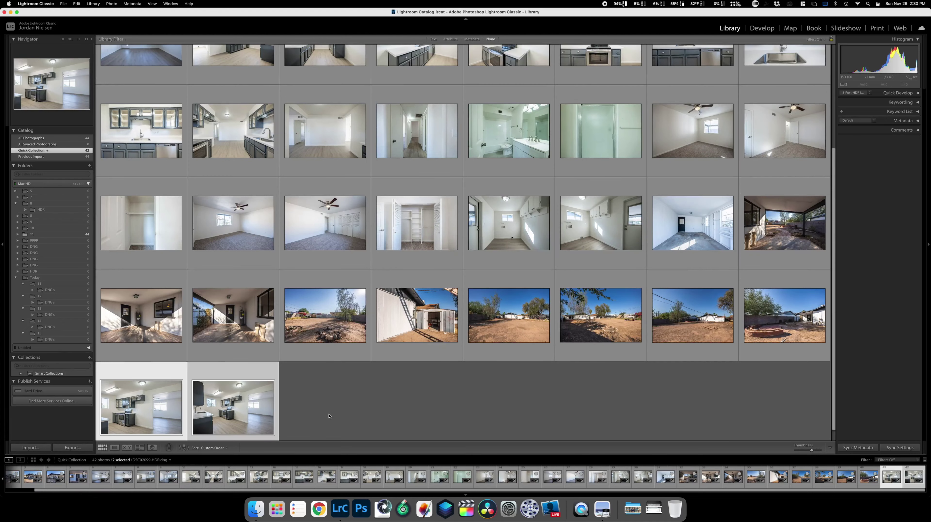
pyautogui.moveTo(134, 421); pyautogui.dragTo(276, 155)
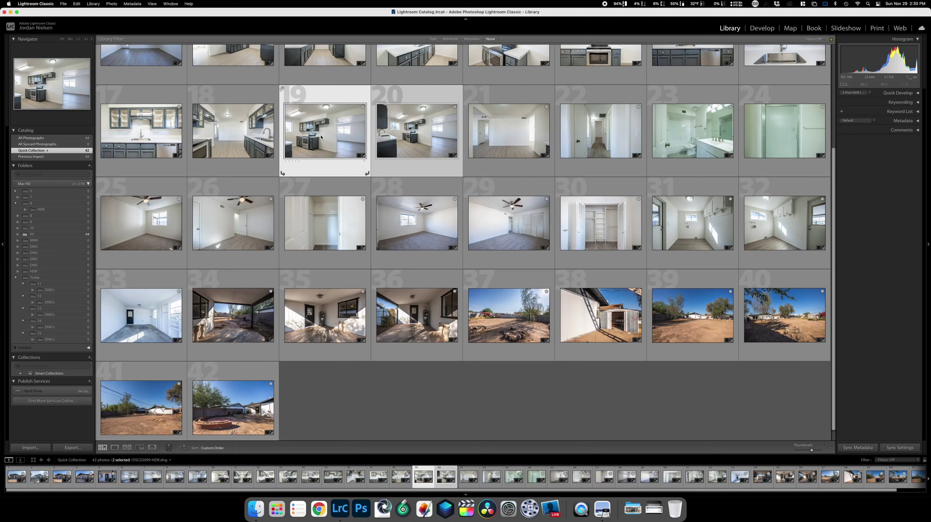
pyautogui.click(334, 91)
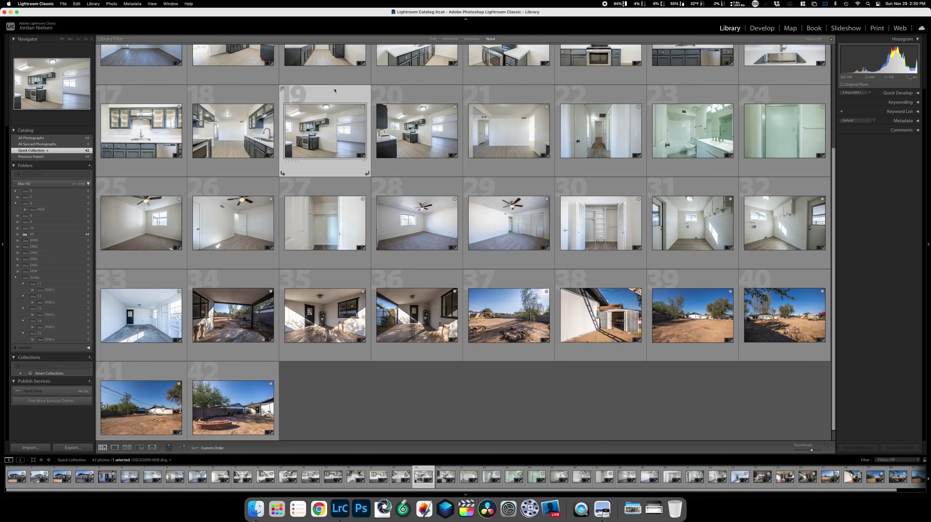
pyautogui.press('Delete')
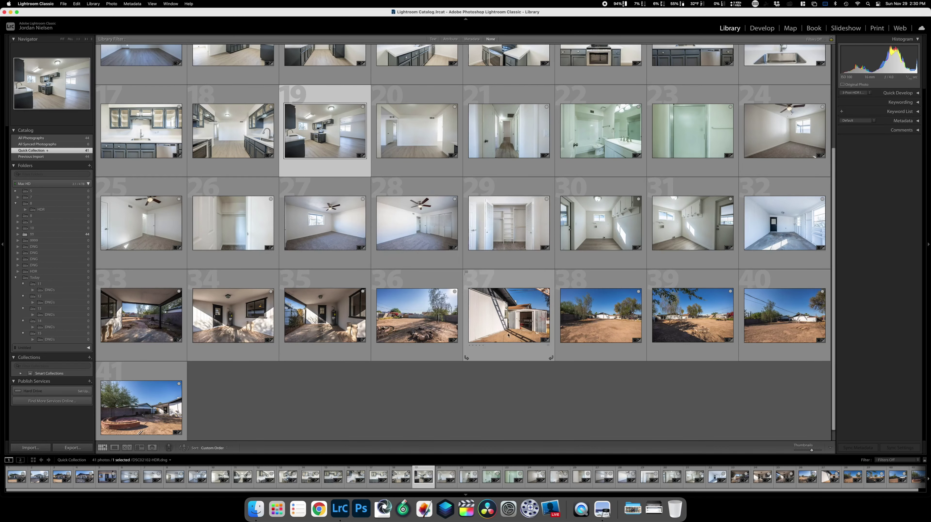
# Open the first front exterior photo in the Develop module.
pyautogui.scroll(5, 617, 380)
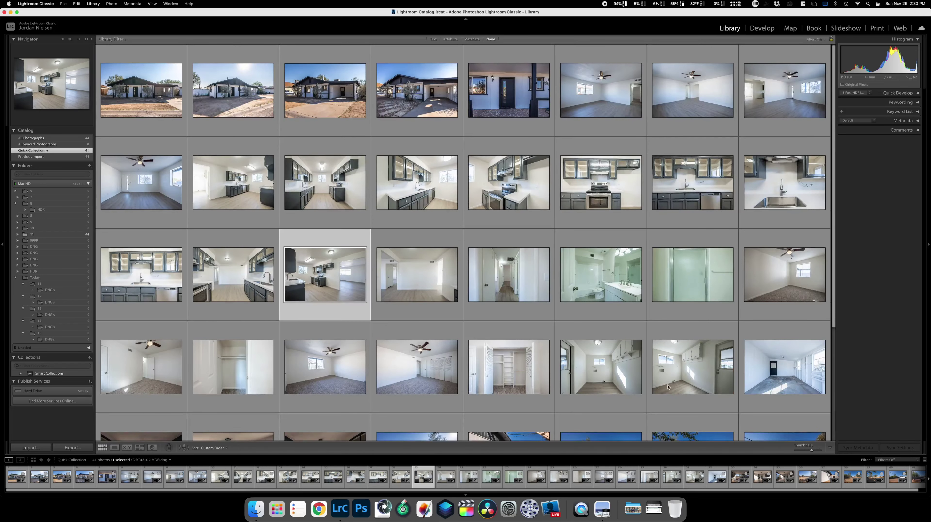
pyautogui.press('j')
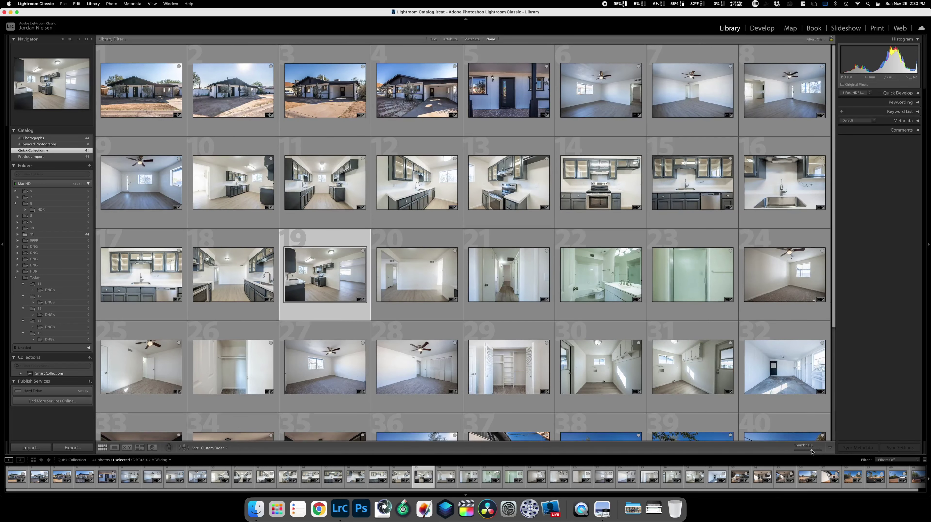
pyautogui.moveTo(812, 452); pyautogui.dragTo(814, 452)
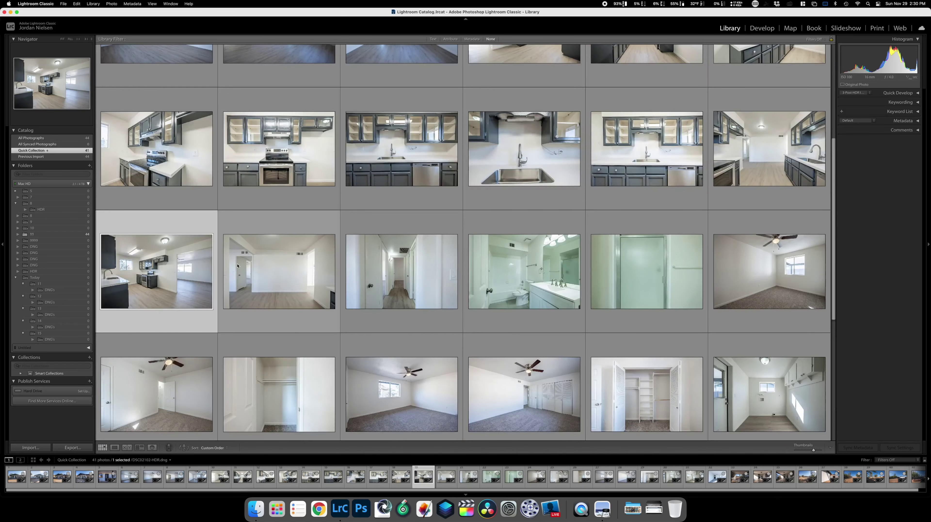
pyautogui.press('j')
pyautogui.click(156, 105)
pyautogui.press('j')
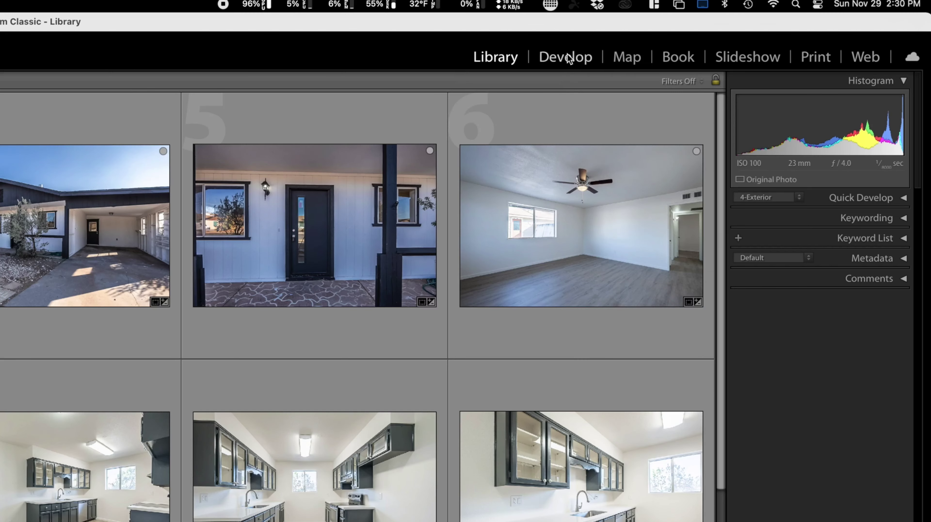
pyautogui.click(566, 57)
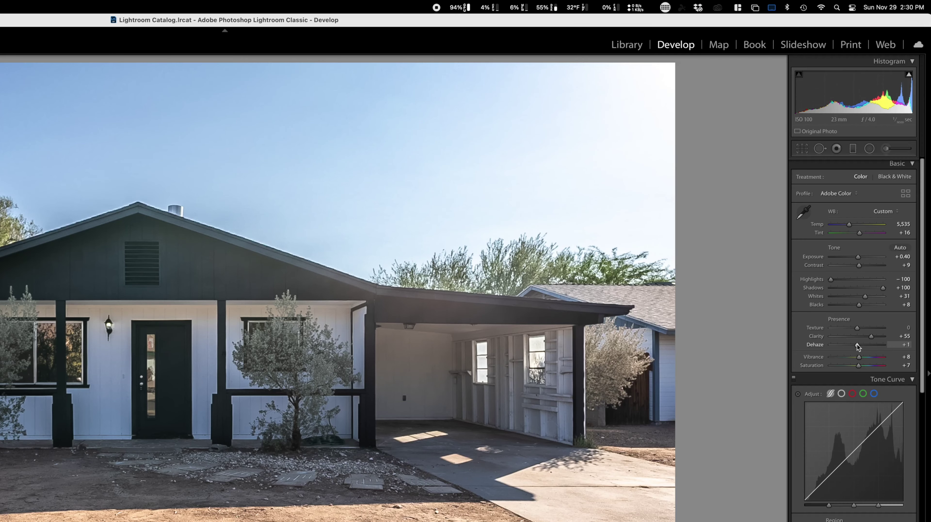
# Set the exterior photo's Dehaze to +17 and Contrast to +35.
pyautogui.moveTo(882, 228); pyautogui.dragTo(884, 226)
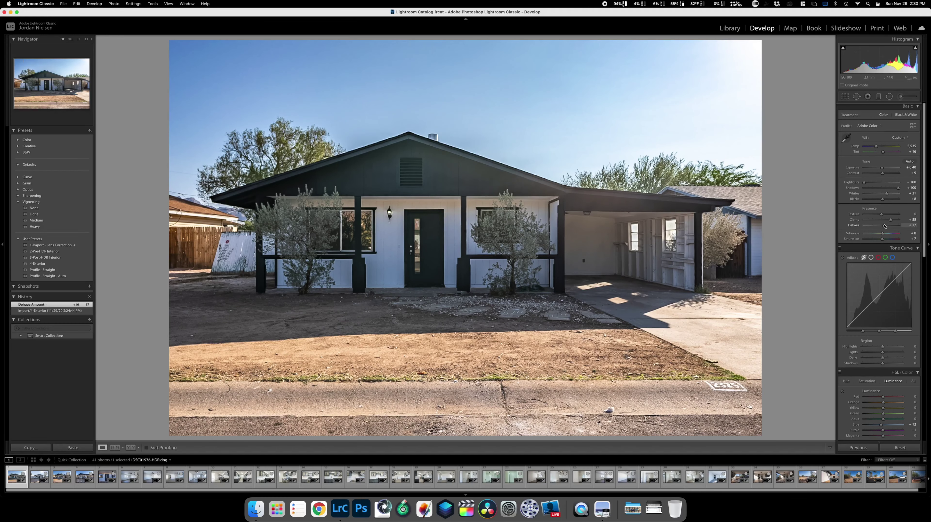
pyautogui.moveTo(884, 173); pyautogui.dragTo(889, 172)
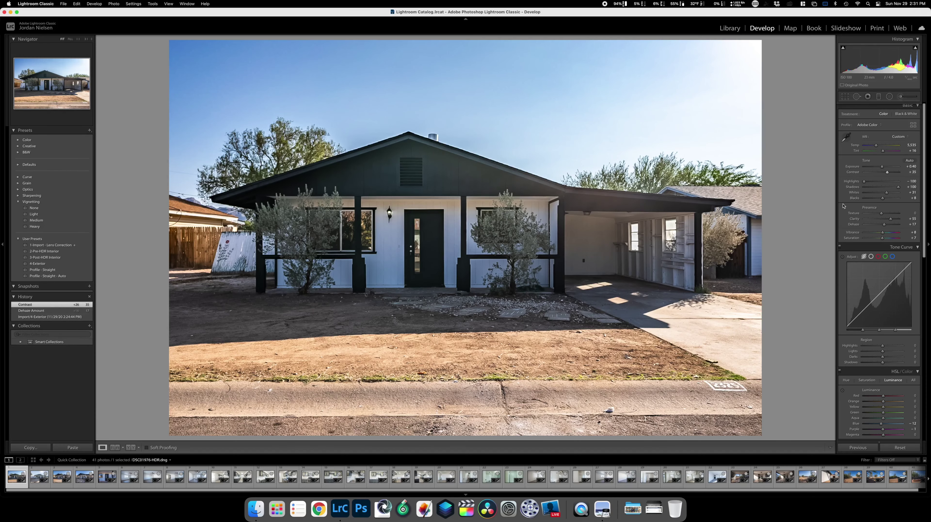
# Rebalance the exterior photo's tones with Highlights at −15, raised Blacks and Whites at +23.
pyautogui.moveTo(863, 185); pyautogui.dragTo(900, 186)
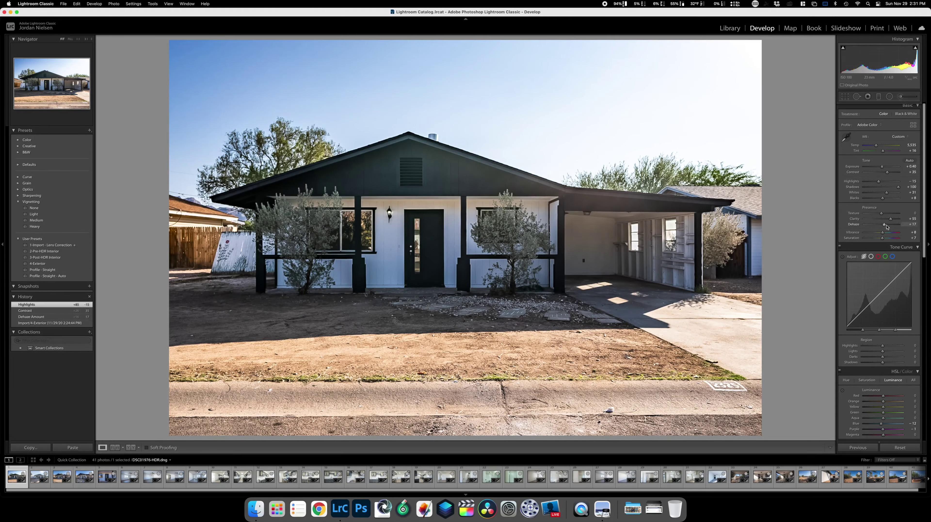
pyautogui.click(886, 199)
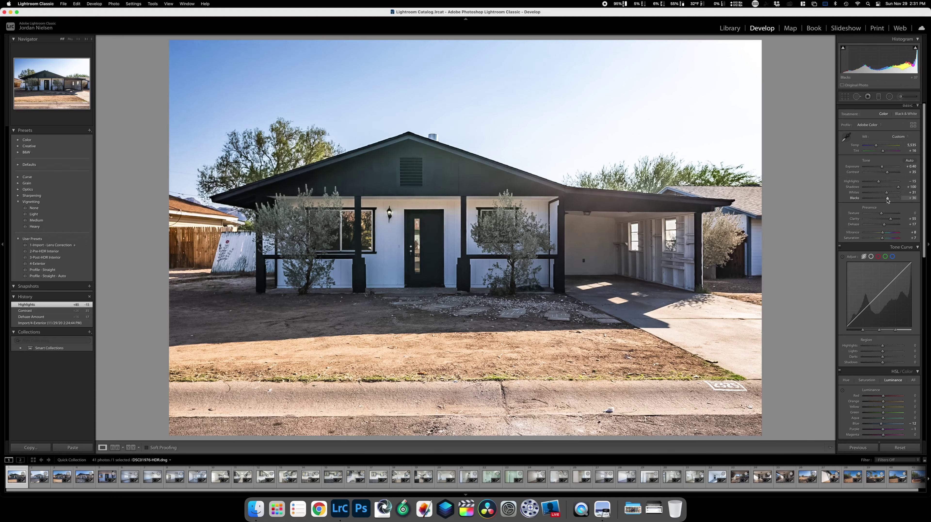
pyautogui.moveTo(887, 193); pyautogui.dragTo(885, 194)
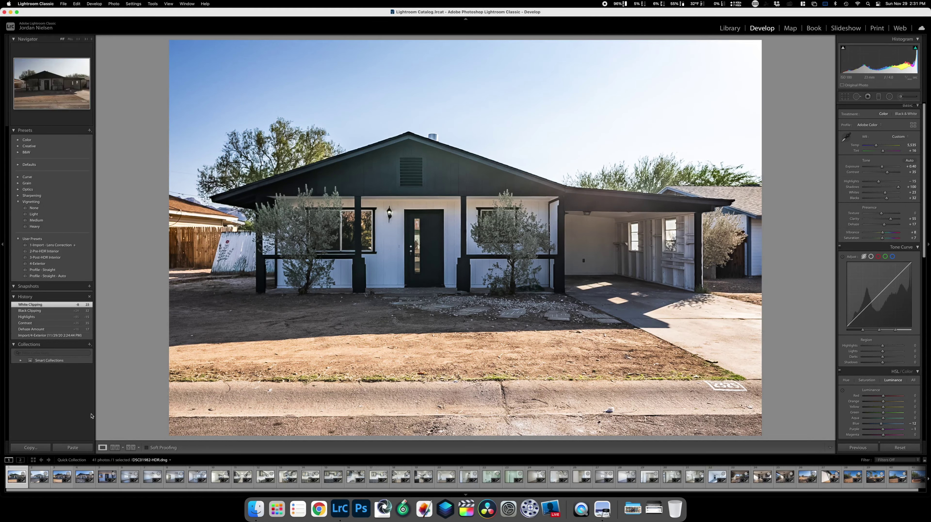
pyautogui.click(913, 380)
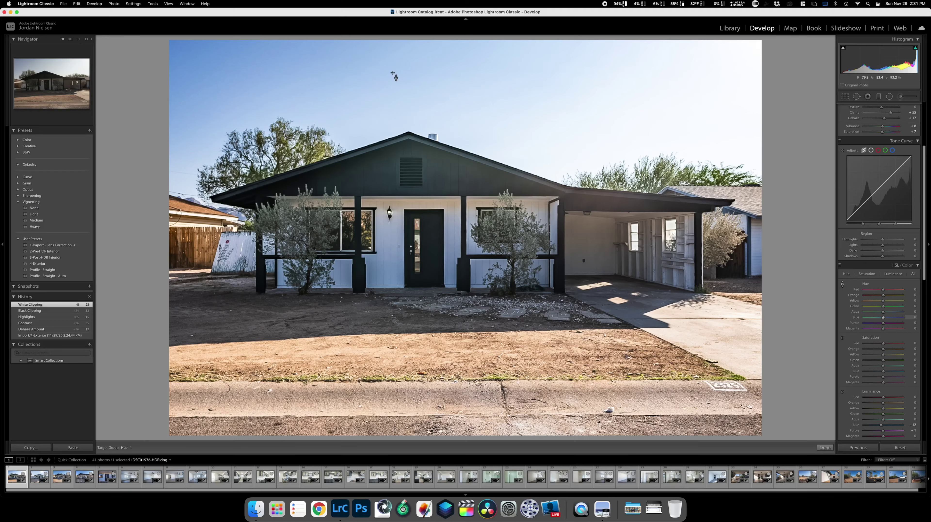
pyautogui.moveTo(416, 88); pyautogui.dragTo(416, 87)
pyautogui.press('super+z')
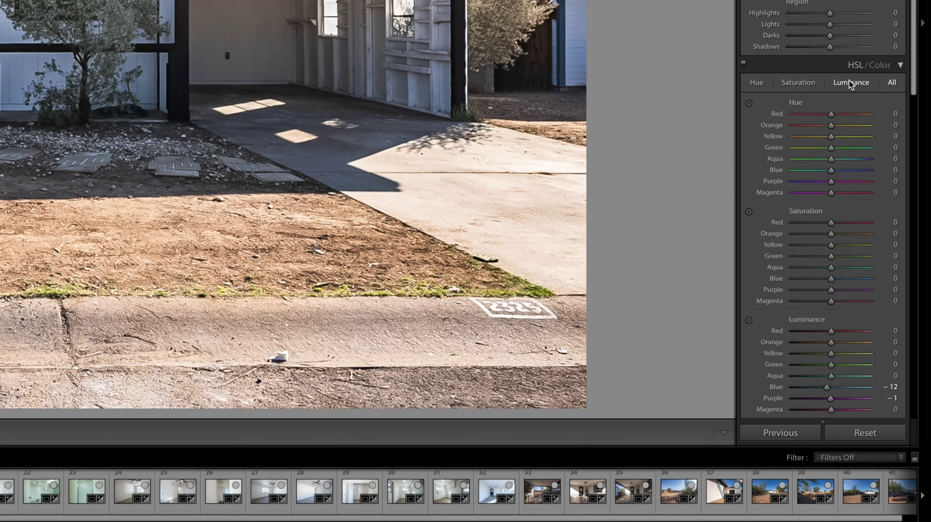
# Raise the exterior photo's Blue luminance to +18 with a targeted adjustment on the sky.
pyautogui.click(849, 83)
pyautogui.click(748, 105)
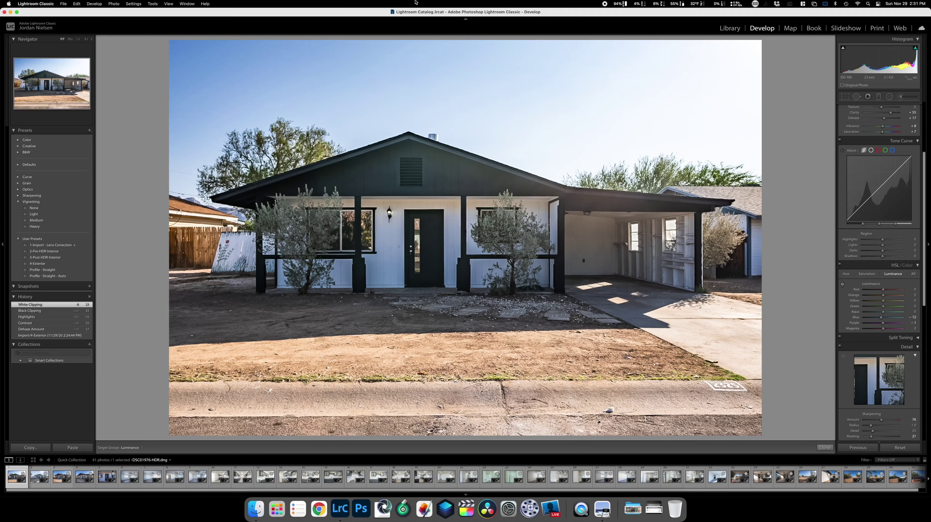
pyautogui.moveTo(456, 76); pyautogui.dragTo(456, 131)
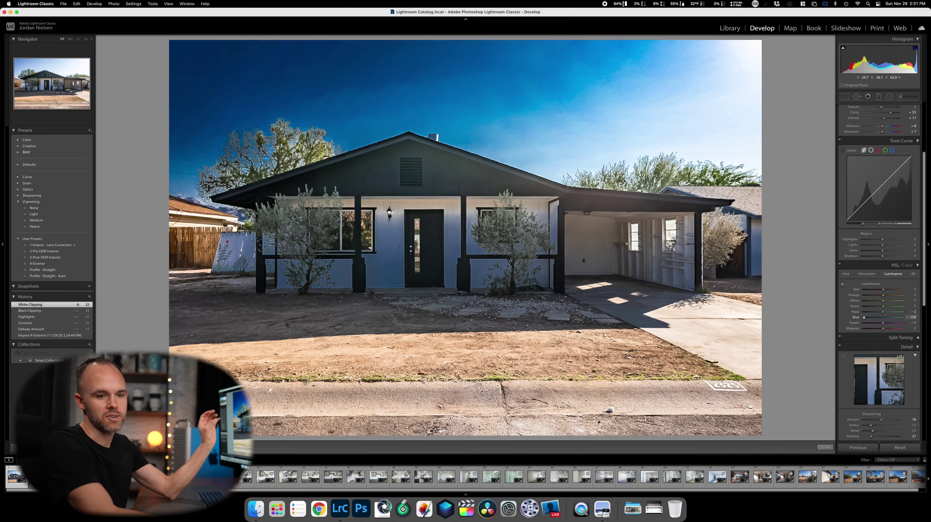
pyautogui.moveTo(455, 132); pyautogui.dragTo(454, 77)
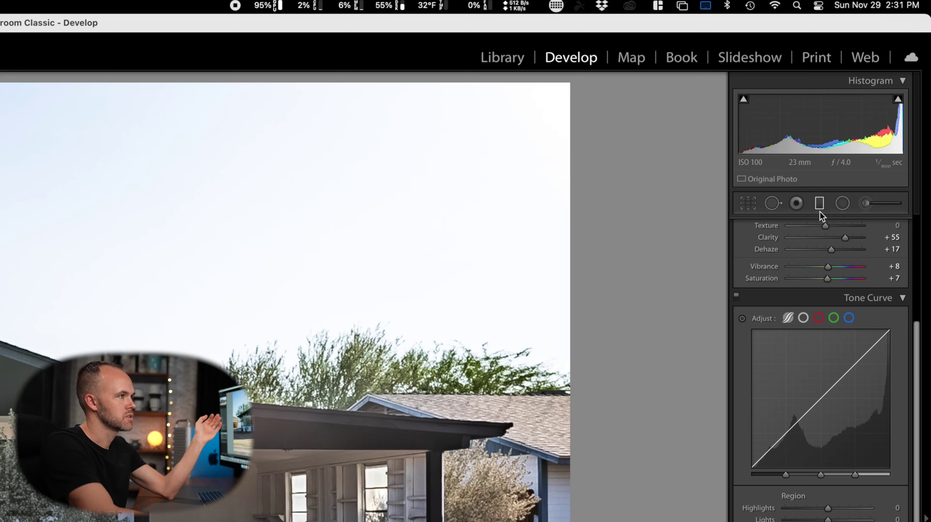
# Try cooling the exterior photo's sky with a graduated filter that has a strongly lowered Temp and ends around the roofline.
pyautogui.click(879, 98)
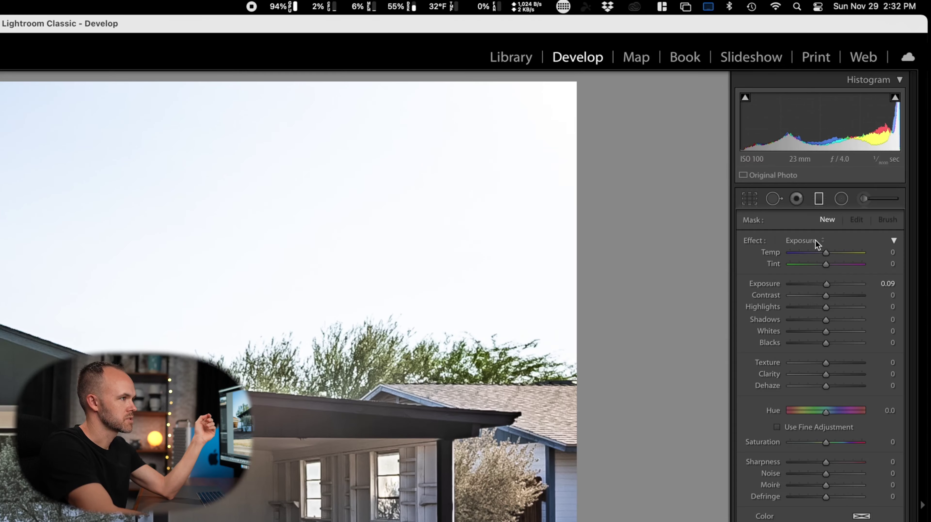
pyautogui.click(876, 117)
pyautogui.click(819, 220)
pyautogui.moveTo(825, 254); pyautogui.dragTo(805, 253)
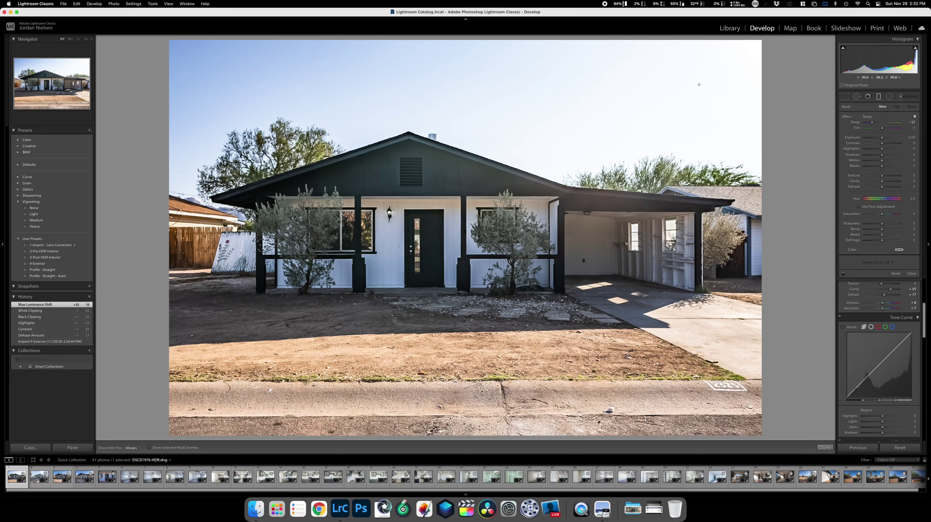
pyautogui.moveTo(424, 37); pyautogui.dragTo(418, 187)
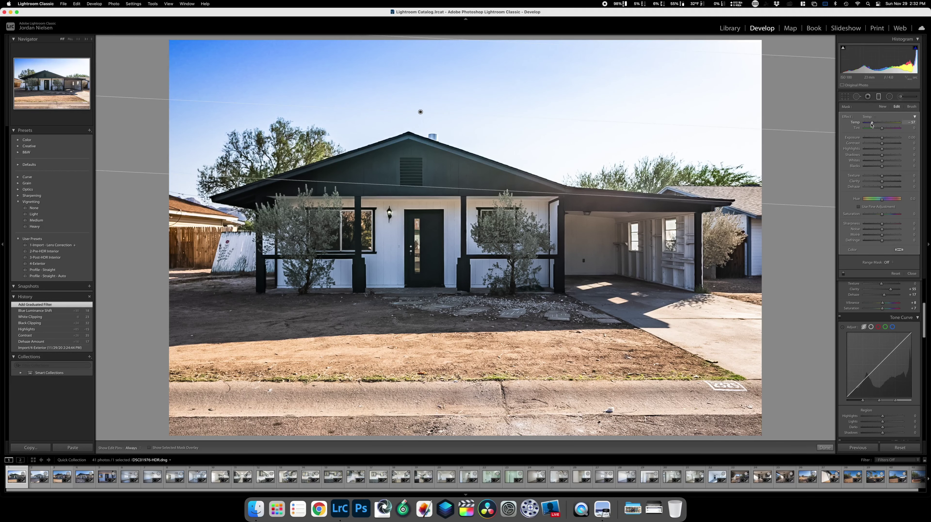
pyautogui.moveTo(870, 126); pyautogui.dragTo(864, 126)
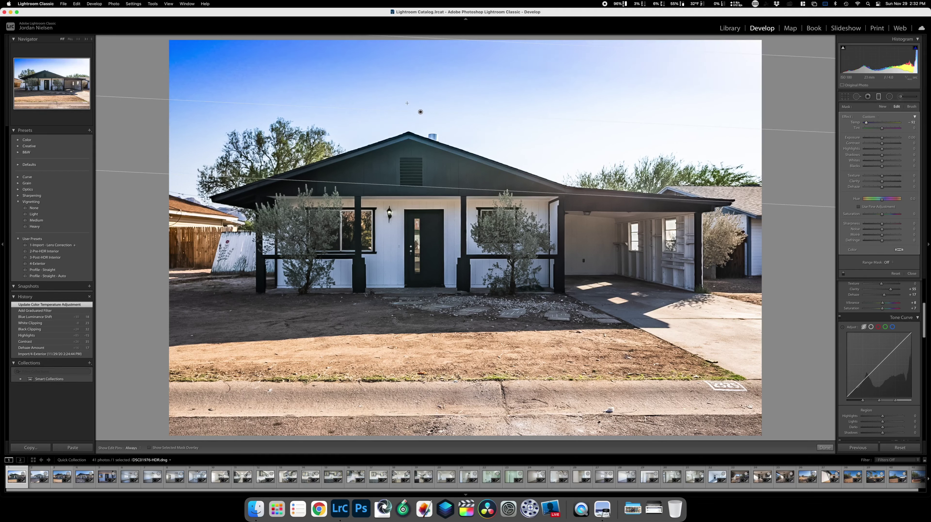
pyautogui.moveTo(420, 112)
pyautogui.mouseDown()
pyautogui.moveTo(410, 182)
pyautogui.moveTo(413, 108)
pyautogui.mouseUp()
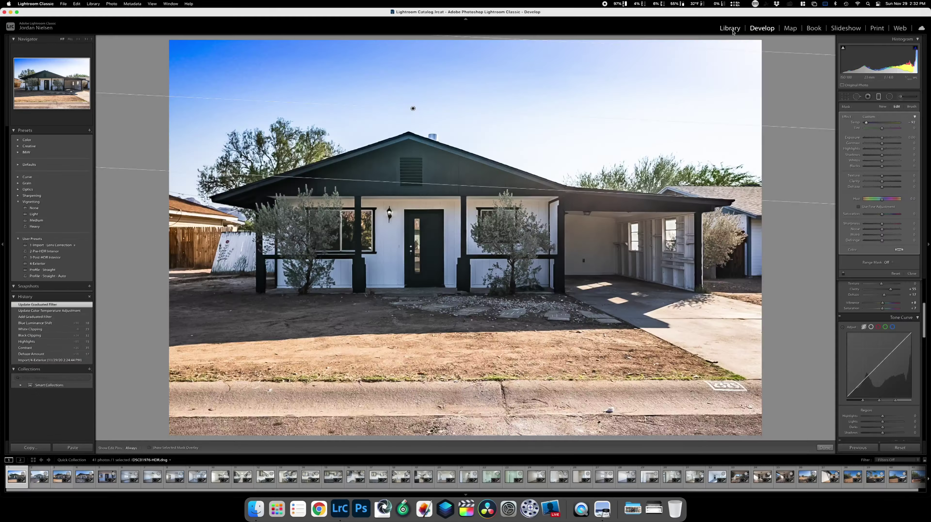
# Delete the graduated filter from the exterior photo's sky.
pyautogui.click(724, 30)
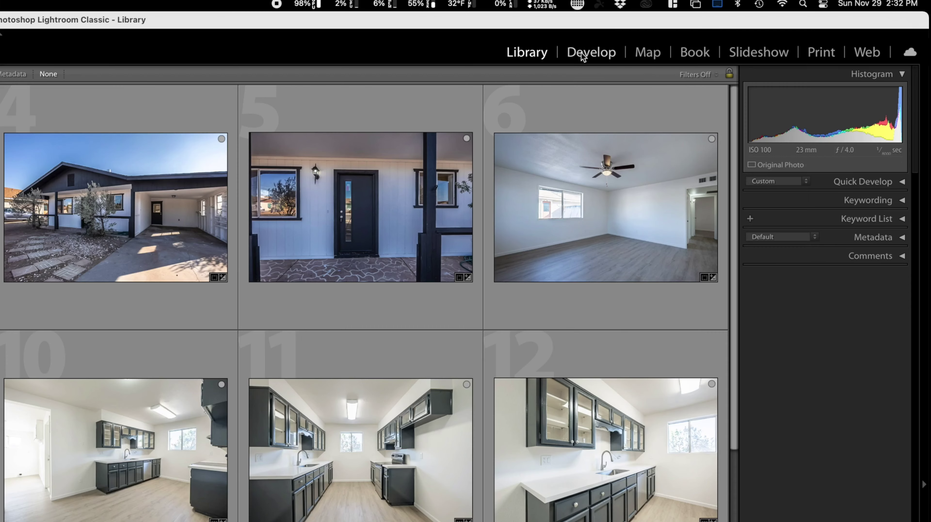
pyautogui.click(756, 29)
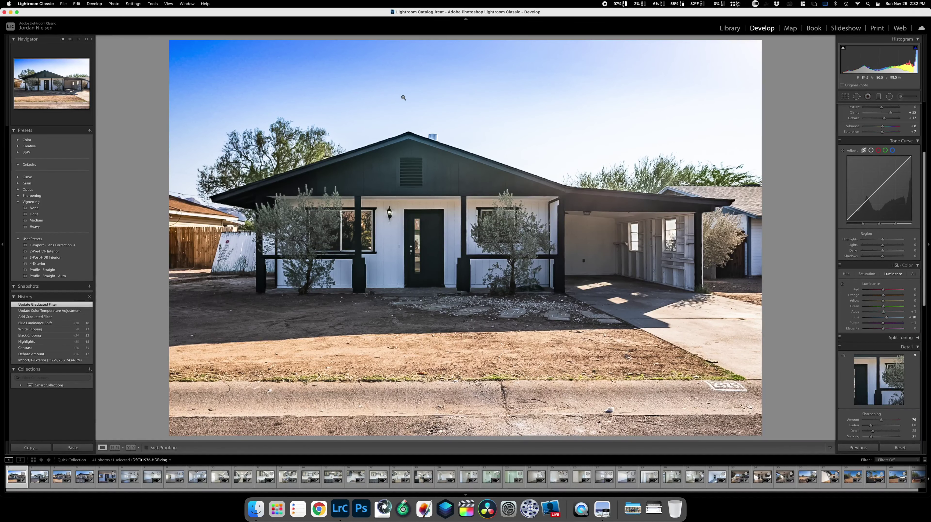
pyautogui.click(879, 96)
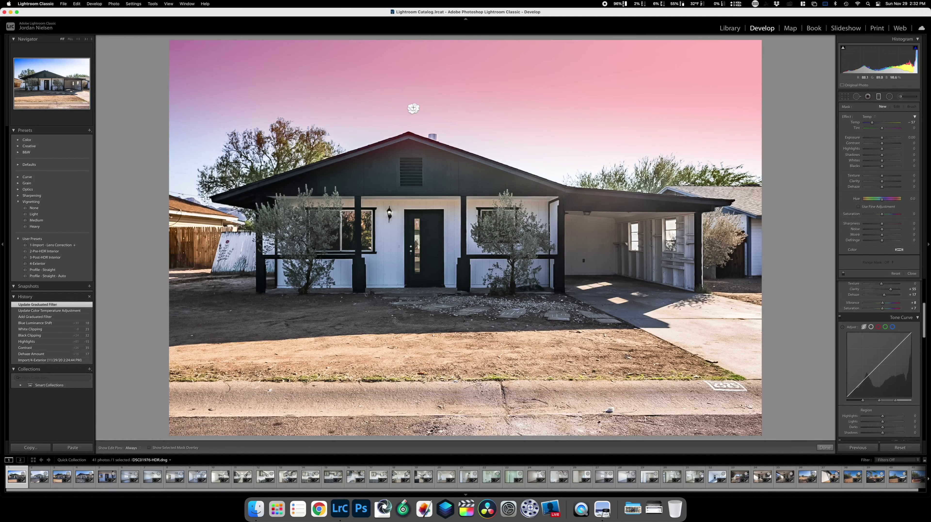
pyautogui.press('Delete')
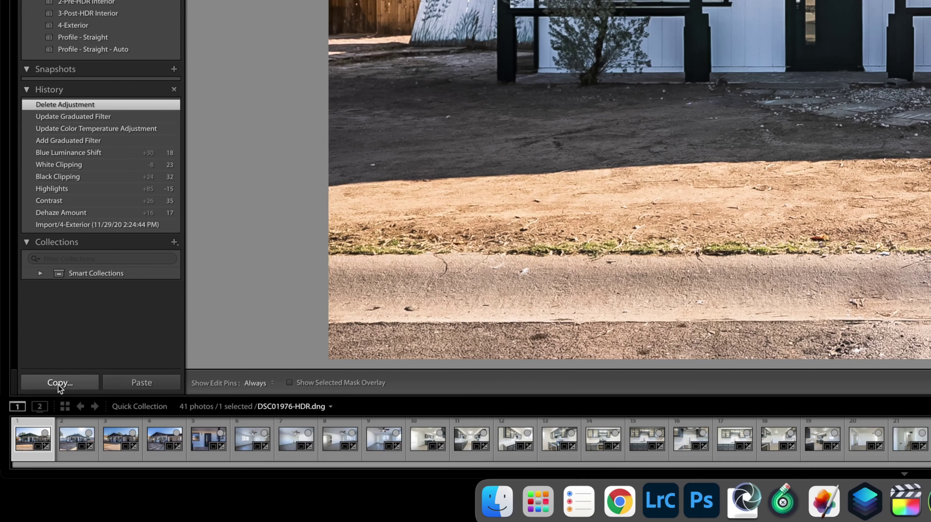
# Copy the first exterior photo's develop settings and paste them onto the second exterior photo.
pyautogui.click(30, 447)
pyautogui.press('Return')
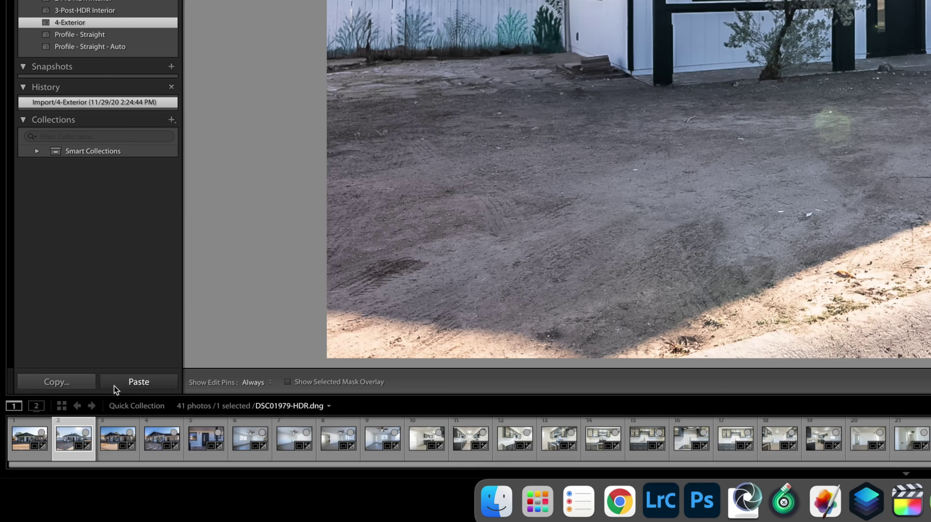
pyautogui.click(61, 450)
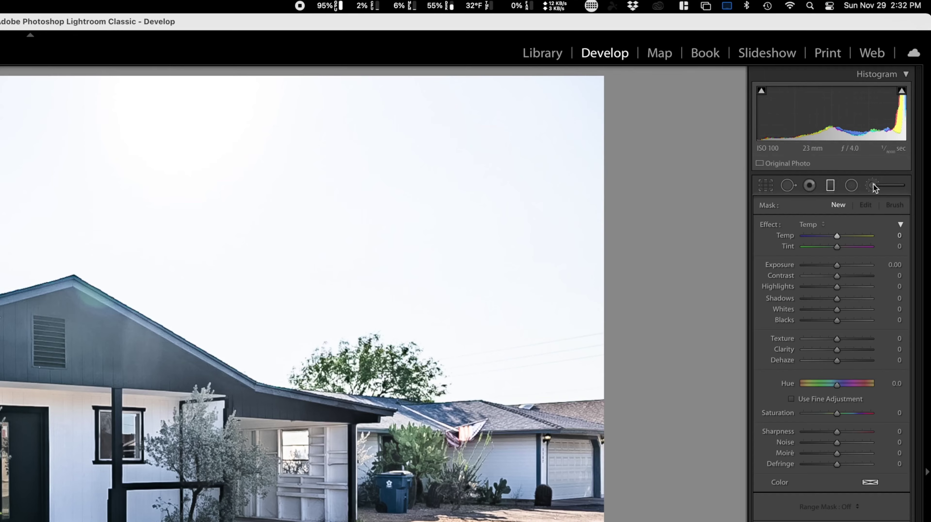
# Adjust the second exterior photo to Exposure +0.45, Vibrance +37, Saturation +20 and Dehaze +31.
pyautogui.click(899, 96)
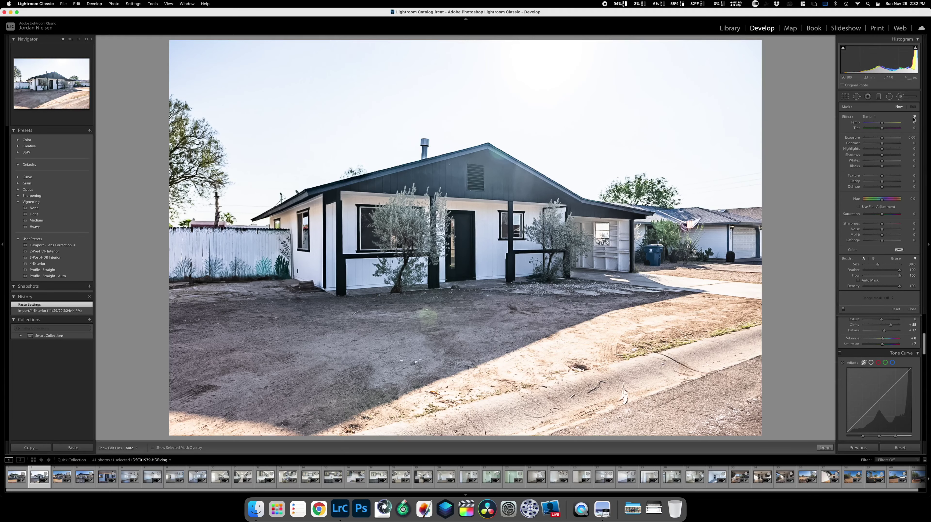
pyautogui.click(901, 97)
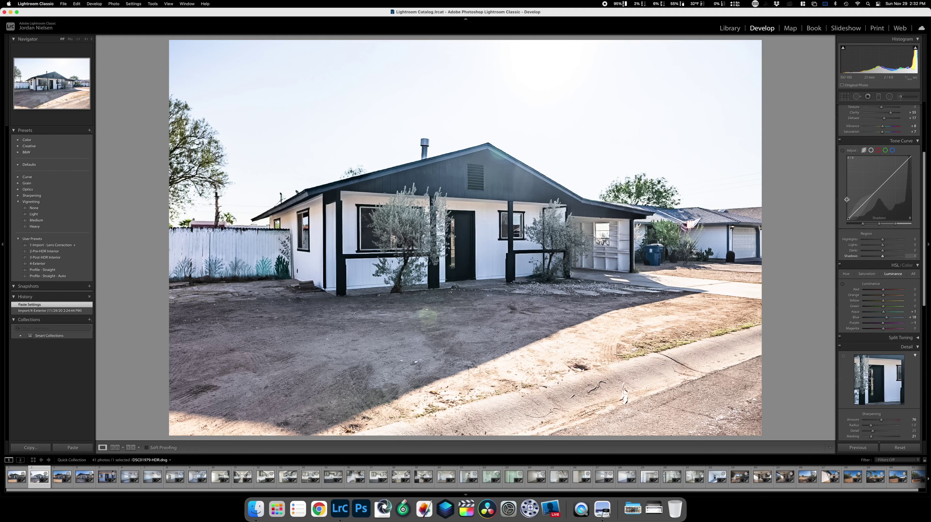
pyautogui.scroll(-1, 871, 219)
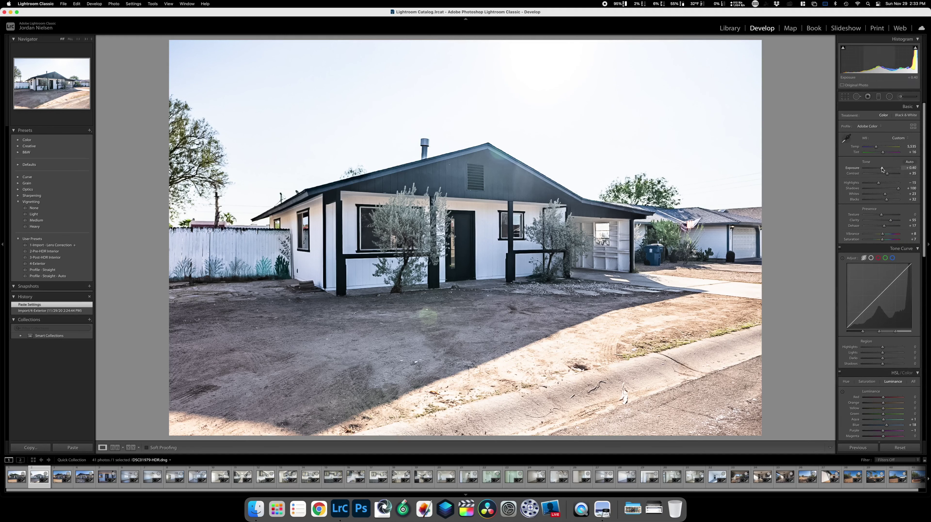
pyautogui.moveTo(882, 169); pyautogui.dragTo(882, 169)
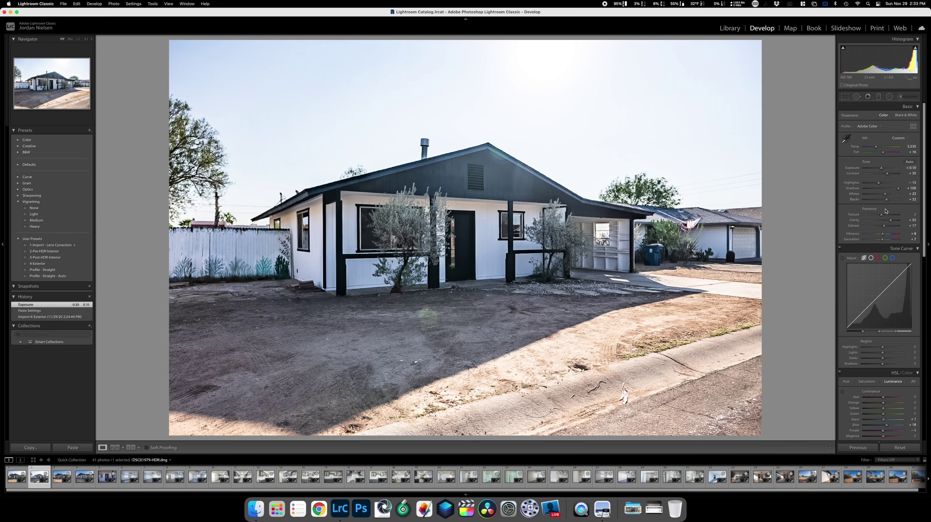
pyautogui.moveTo(887, 233); pyautogui.dragTo(887, 233)
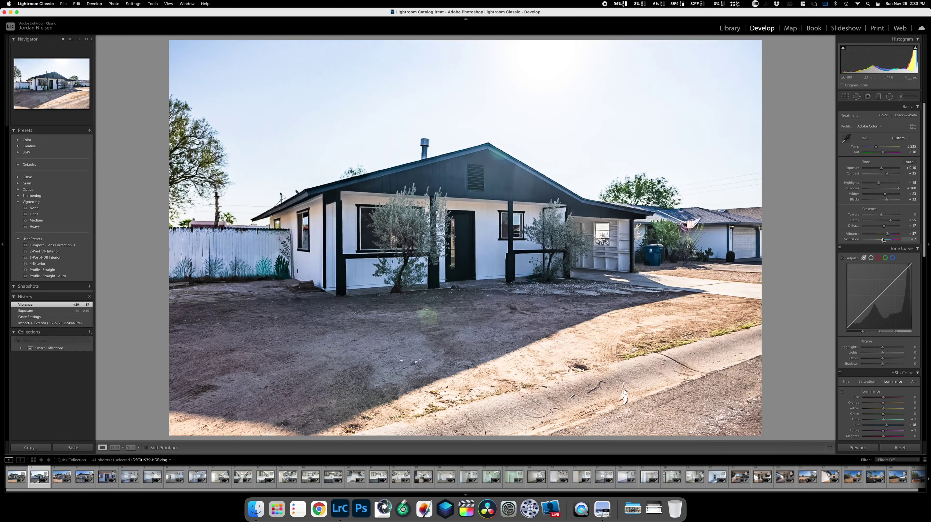
pyautogui.moveTo(885, 240); pyautogui.dragTo(885, 239)
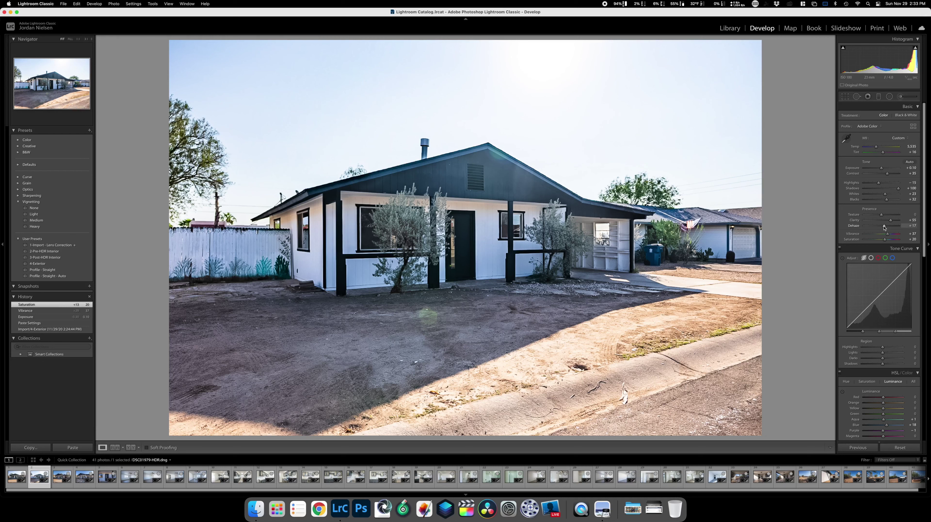
pyautogui.moveTo(883, 228); pyautogui.dragTo(886, 226)
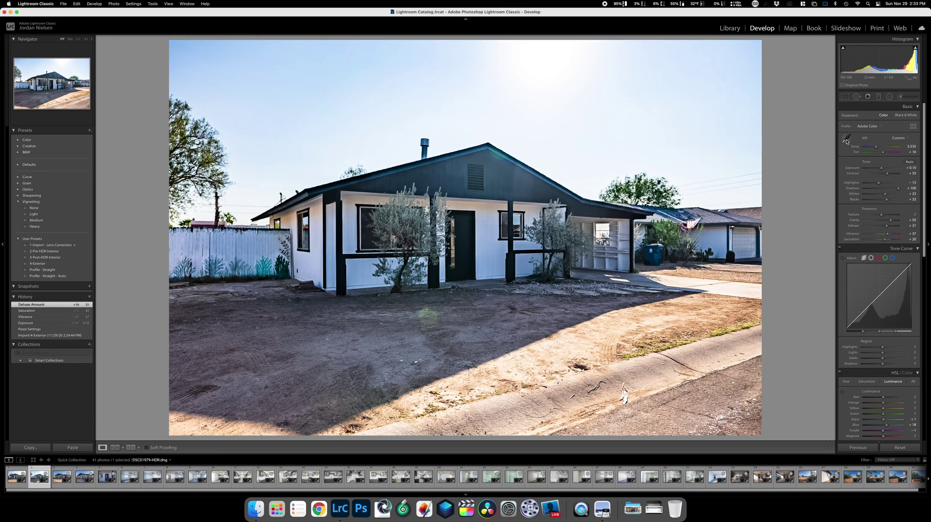
pyautogui.moveTo(880, 168); pyautogui.dragTo(882, 169)
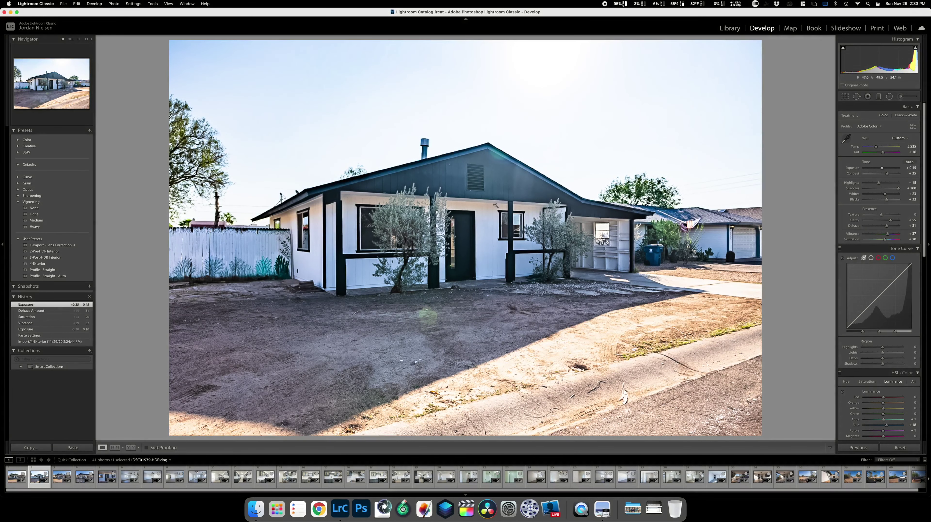
# Set the third exterior photo's Exposure to +0.80 and copy its settings onto the fourth exterior photo.
pyautogui.click(62, 473)
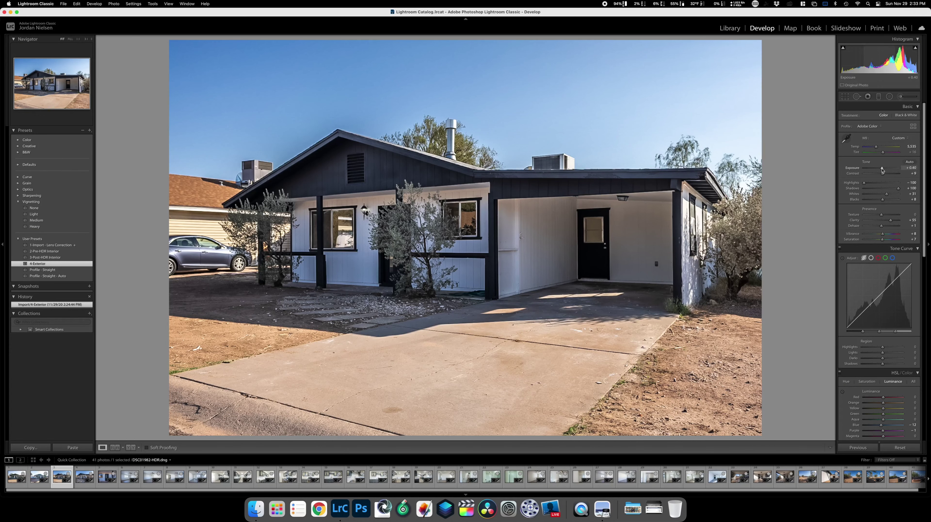
pyautogui.moveTo(882, 170); pyautogui.dragTo(882, 169)
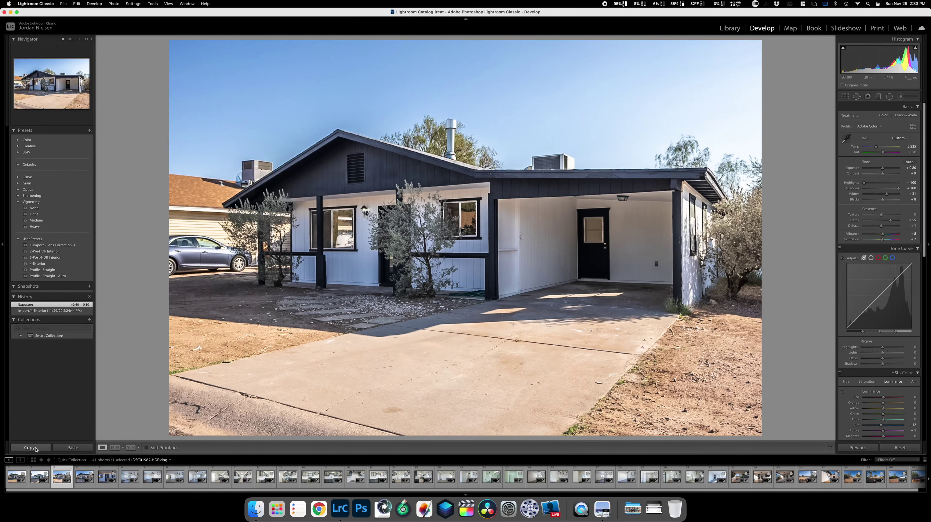
pyautogui.click(31, 447)
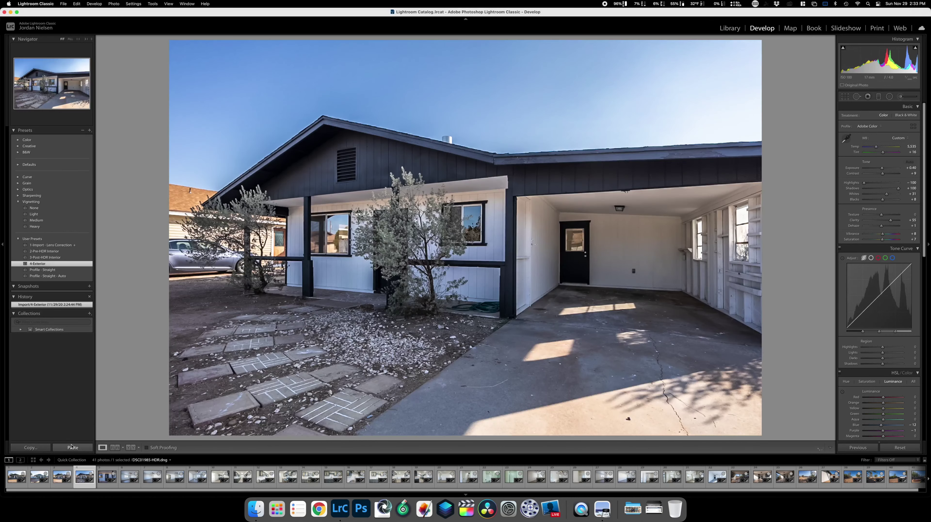
pyautogui.click(72, 447)
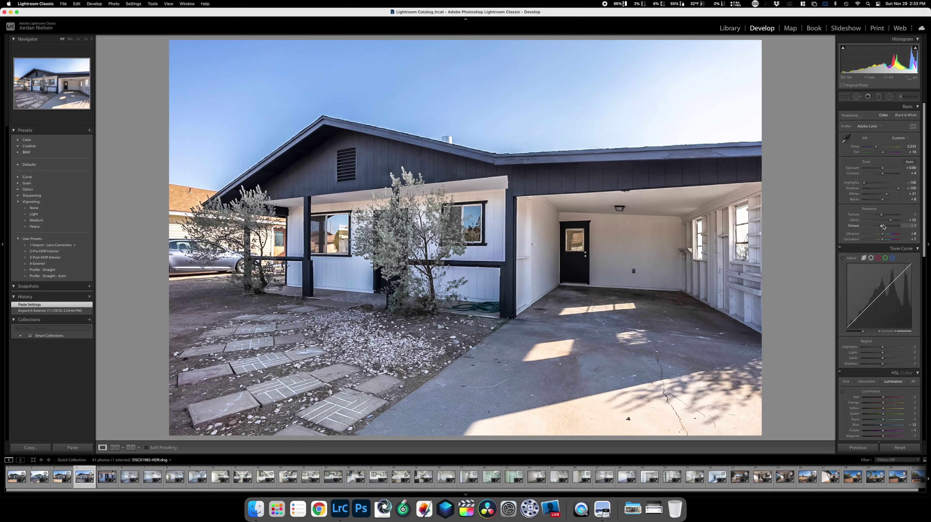
pyautogui.moveTo(881, 227); pyautogui.dragTo(882, 227)
# Go back to the first exterior photo and open it for editing in Adobe Photoshop 2021.
pyautogui.press('Left')
pyautogui.press('Left')
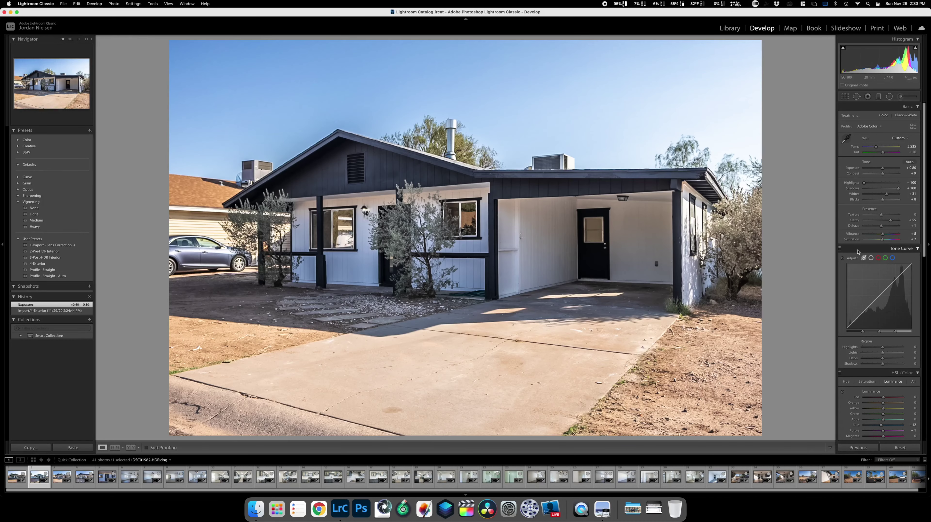
pyautogui.press('Left')
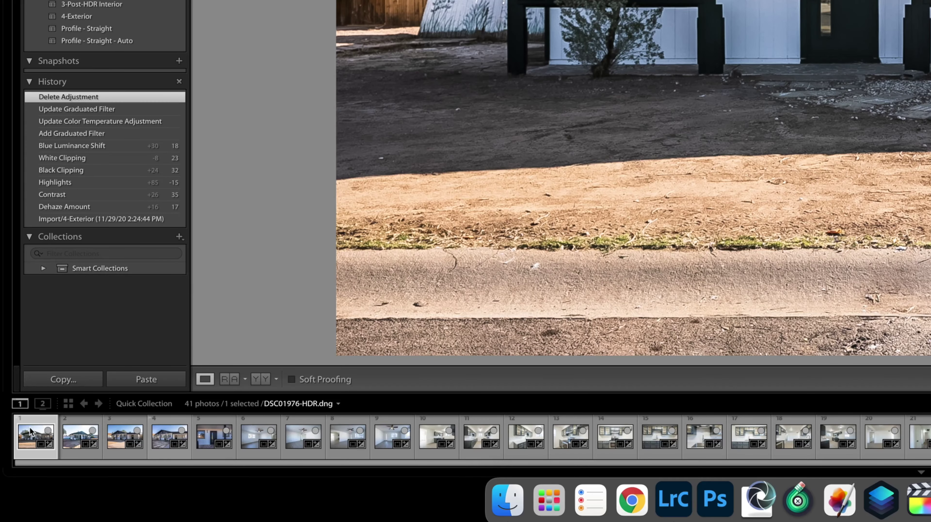
pyautogui.rightClick(14, 476)
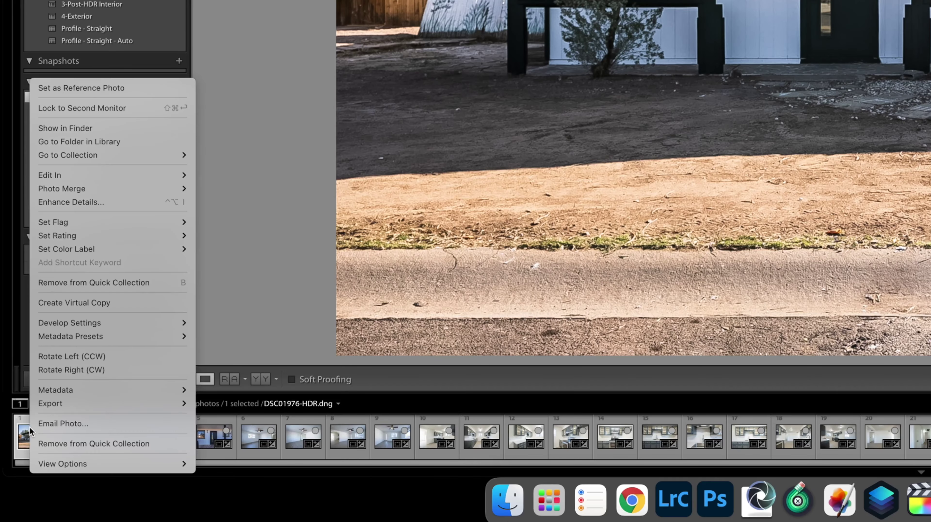
pyautogui.moveTo(54, 344)
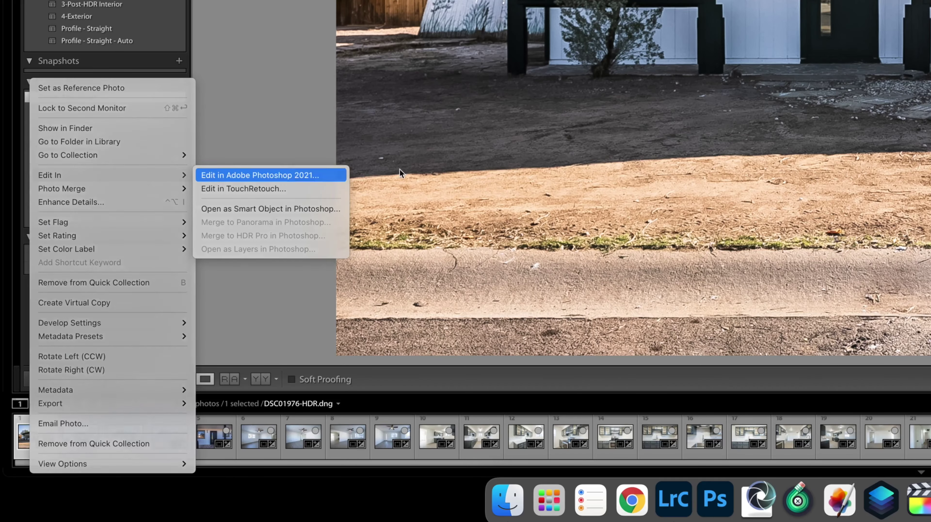
pyautogui.click(289, 170)
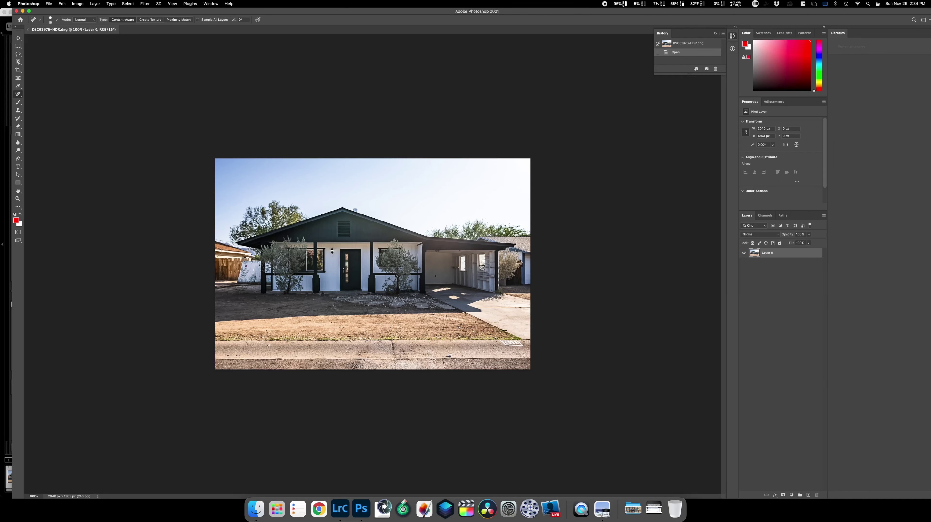
# Replace the photo's sky with the clear, cloudless preset from the Blue Skies group, output to new layers.
pyautogui.click(62, 3)
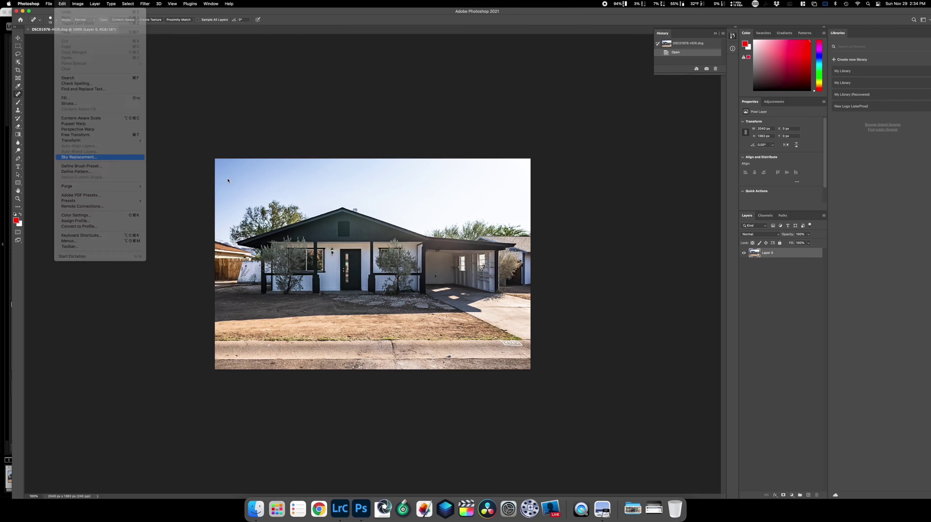
pyautogui.click(132, 326)
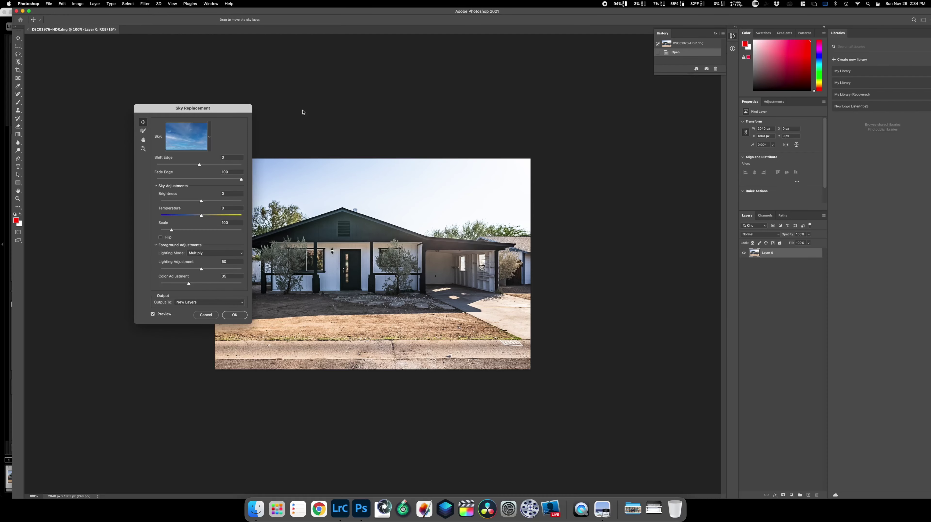
pyautogui.click(210, 137)
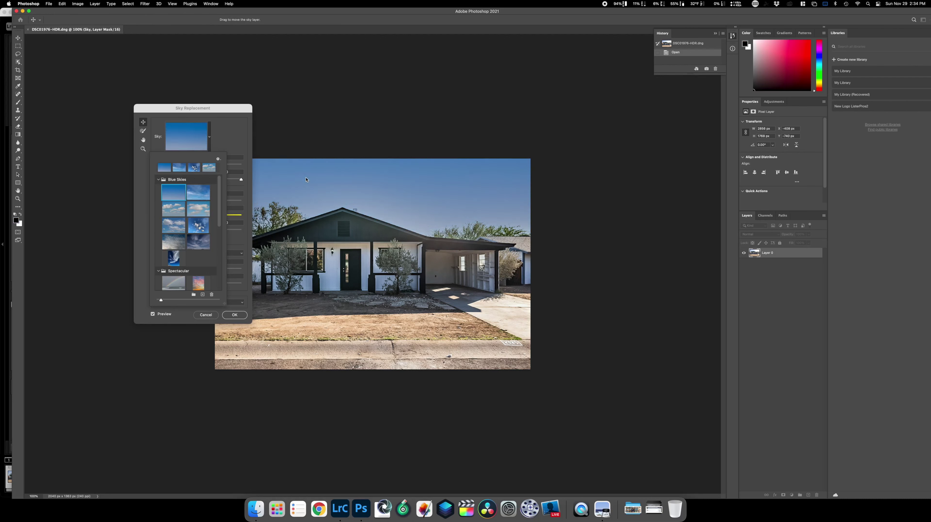
pyautogui.click(234, 315)
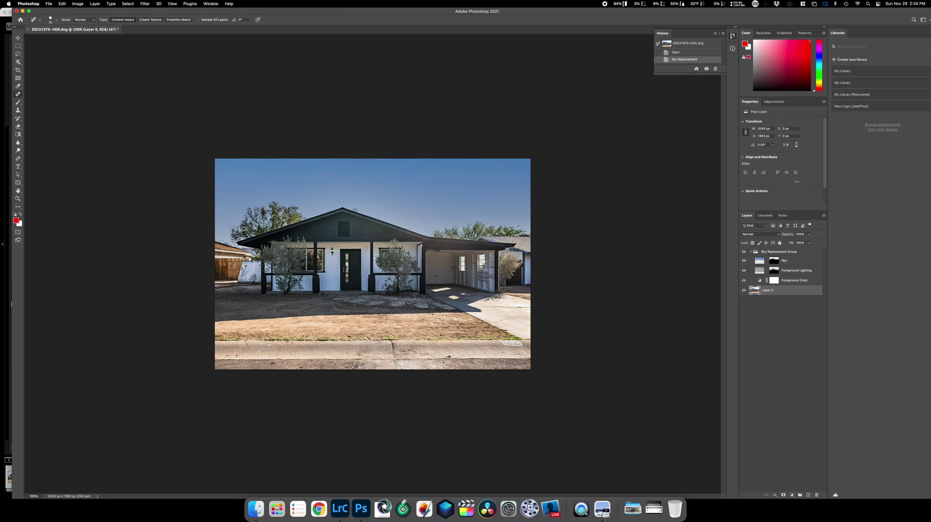
# Apply Sky Replacement to the front exterior again with a changed foreground Lighting Adjustment, output to new layers.
pyautogui.click(63, 5)
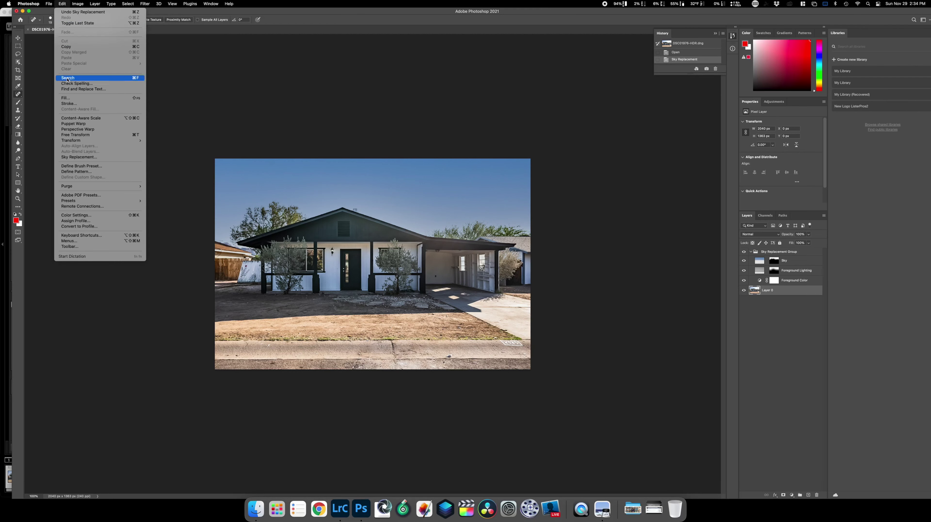
pyautogui.click(77, 157)
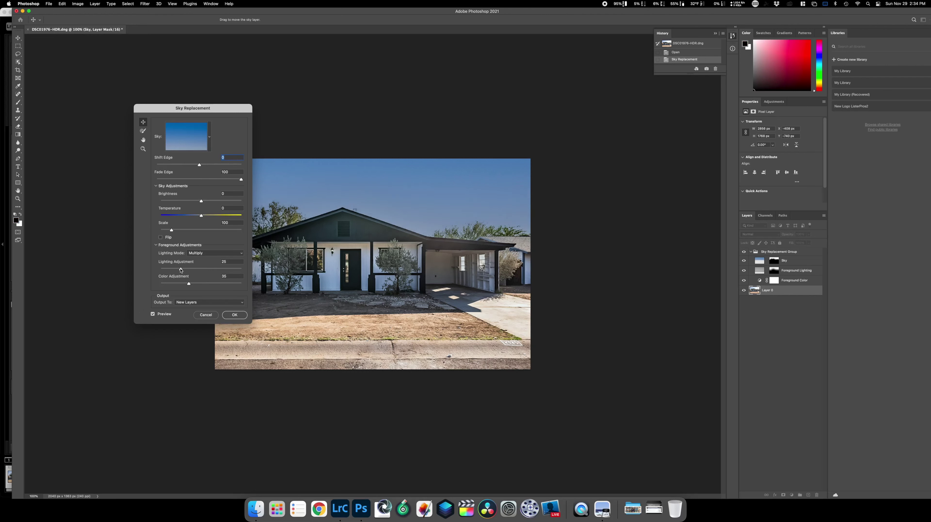
pyautogui.moveTo(178, 270); pyautogui.dragTo(191, 269)
pyautogui.click(235, 315)
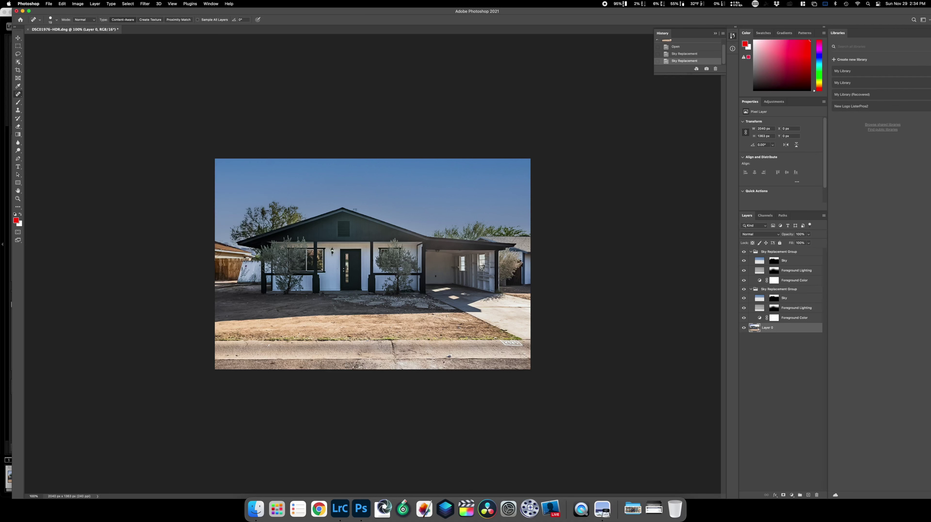
# Save and close the edited front exterior, switch back to Lightroom Classic and remove the unedited original from the collection.
pyautogui.click(28, 30)
pyautogui.click(484, 168)
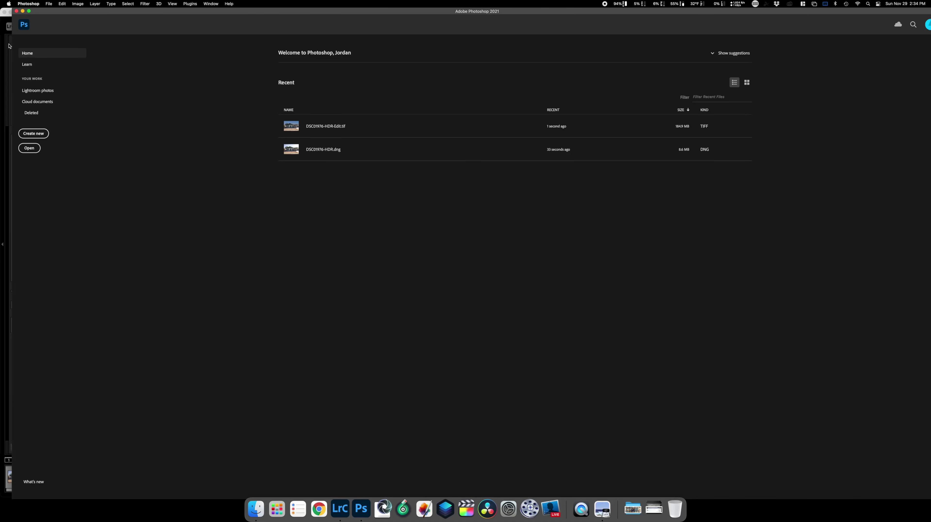
pyautogui.click(4, 48)
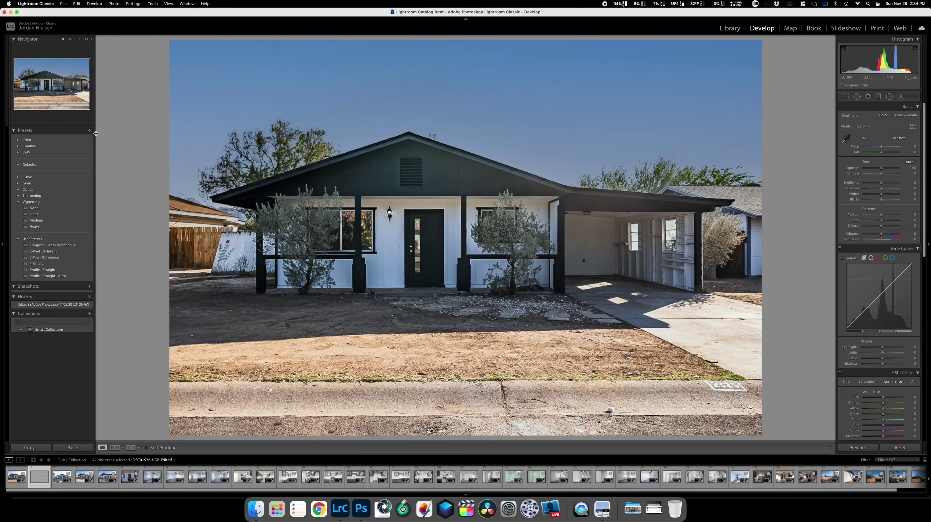
pyautogui.click(18, 475)
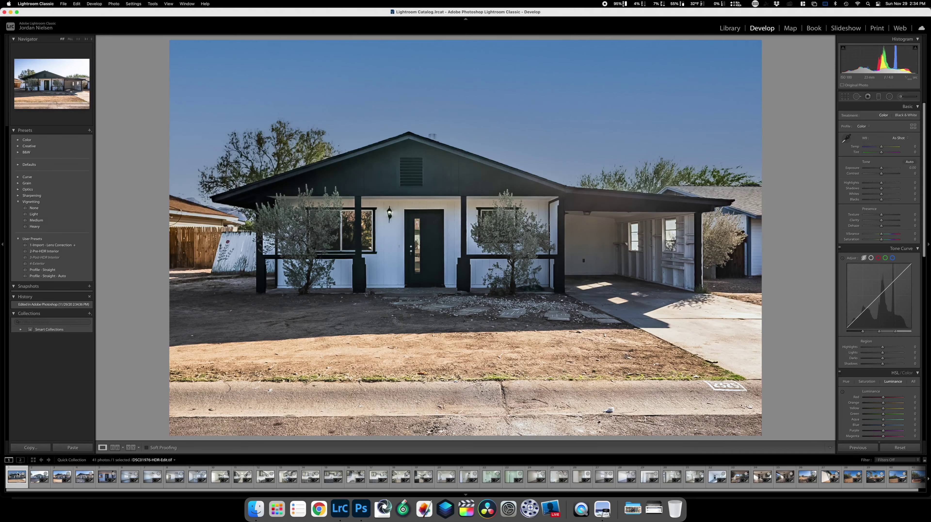
# Open the second exterior photo, the angled front view, for editing in Adobe Photoshop 2021.
pyautogui.press('Right')
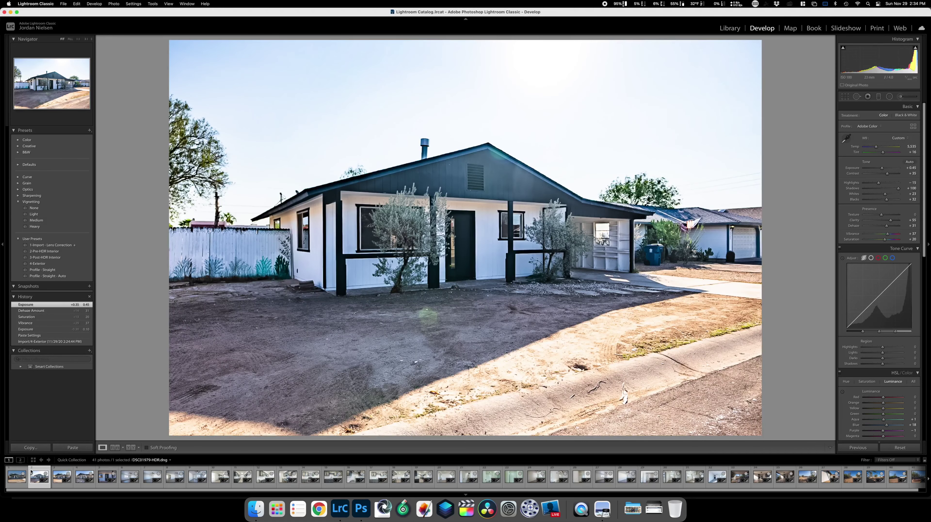
pyautogui.rightClick(34, 475)
pyautogui.moveTo(96, 335)
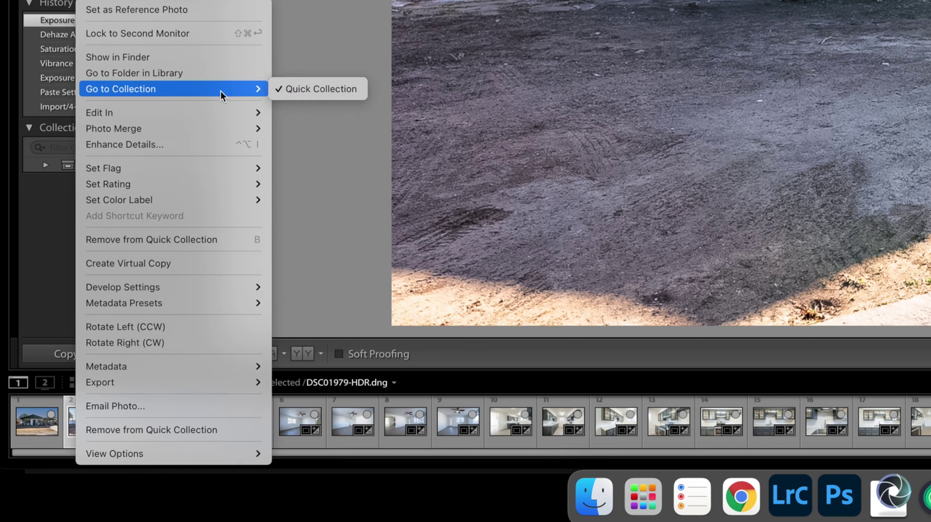
pyautogui.moveTo(224, 110)
pyautogui.click(362, 115)
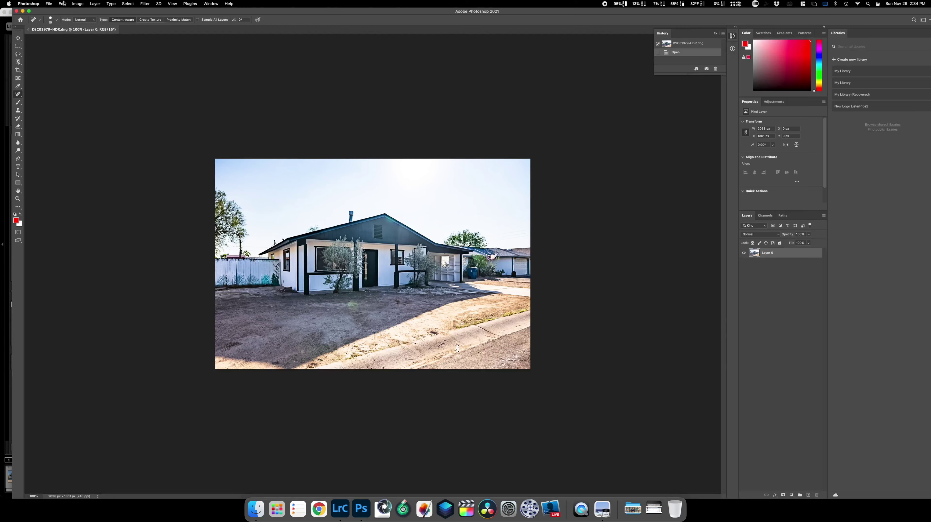
# Replace the second exterior's sky with the clear blue preset, setting Lighting Adjustment to about 19 and outputting to new layers.
pyautogui.click(62, 4)
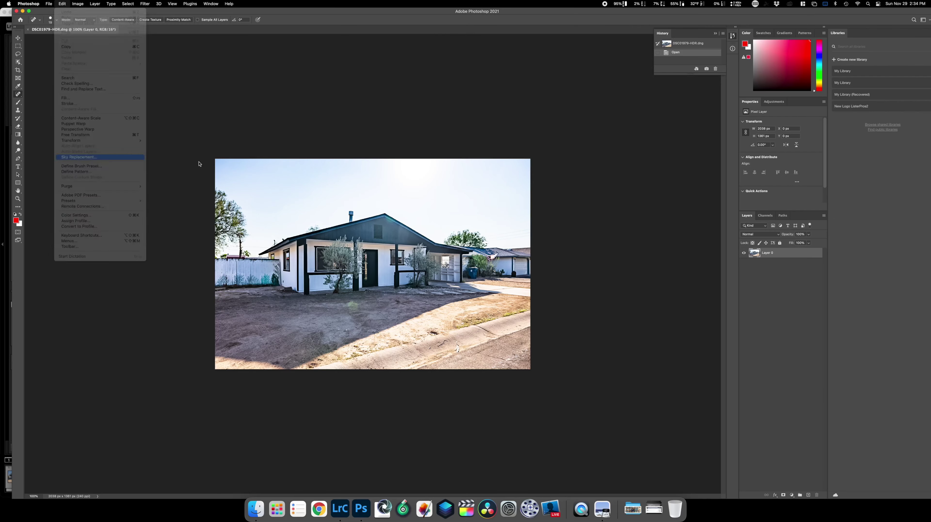
pyautogui.press('Return')
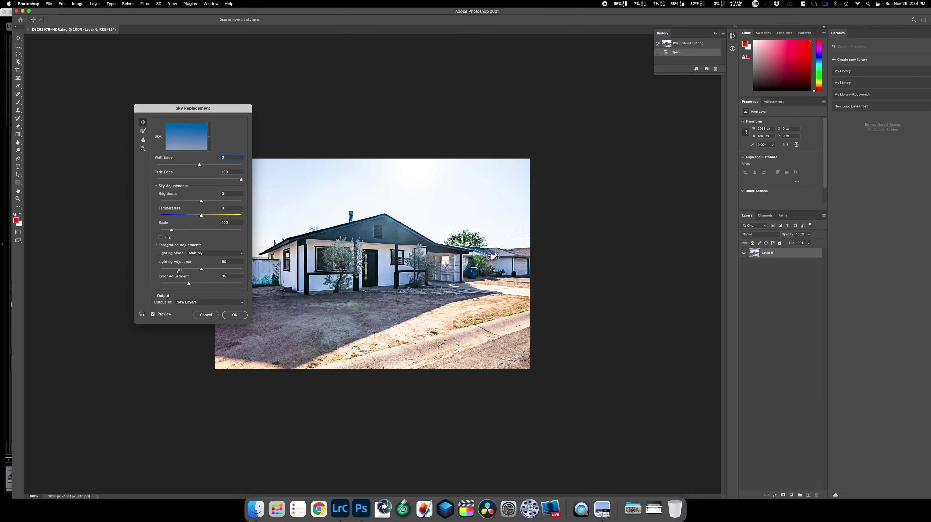
pyautogui.click(177, 269)
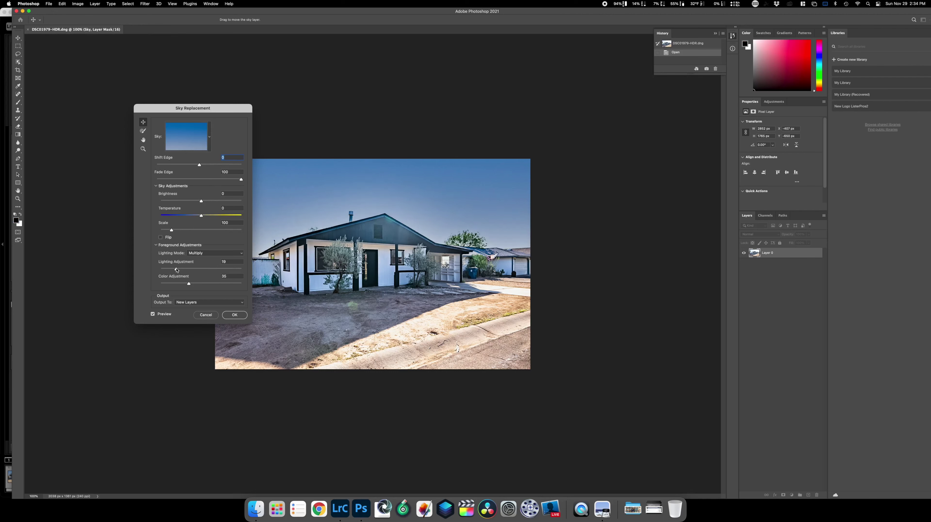
pyautogui.click(234, 315)
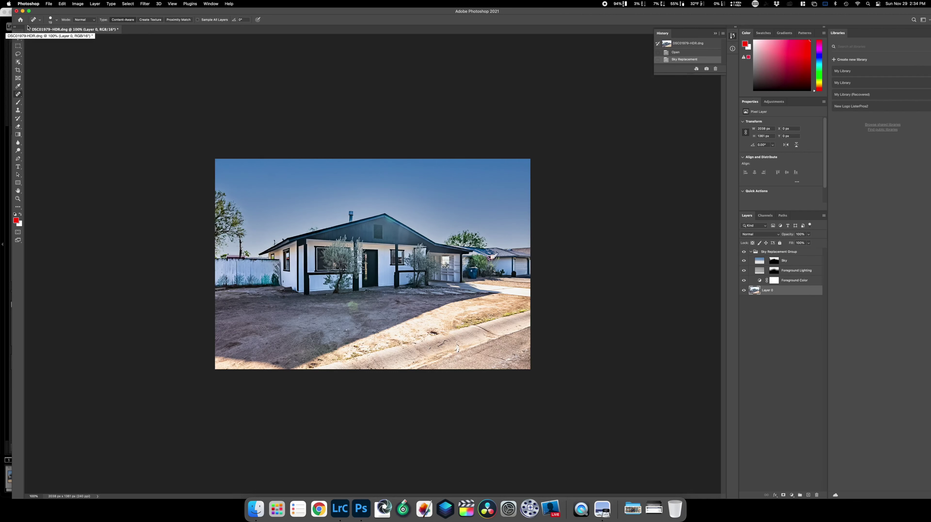
# Save and close the second exterior's edit, and remove its unedited original from the Lightroom Classic collection.
pyautogui.click(16, 12)
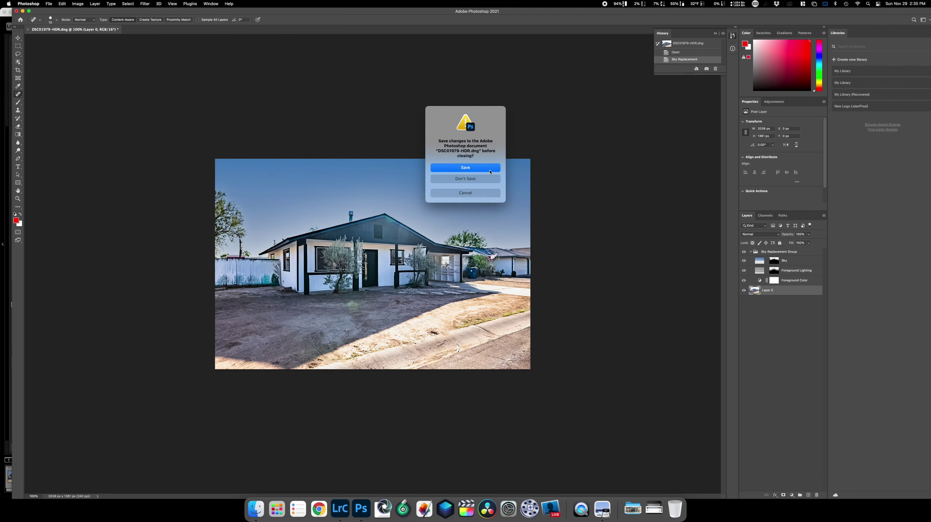
pyautogui.press('Return')
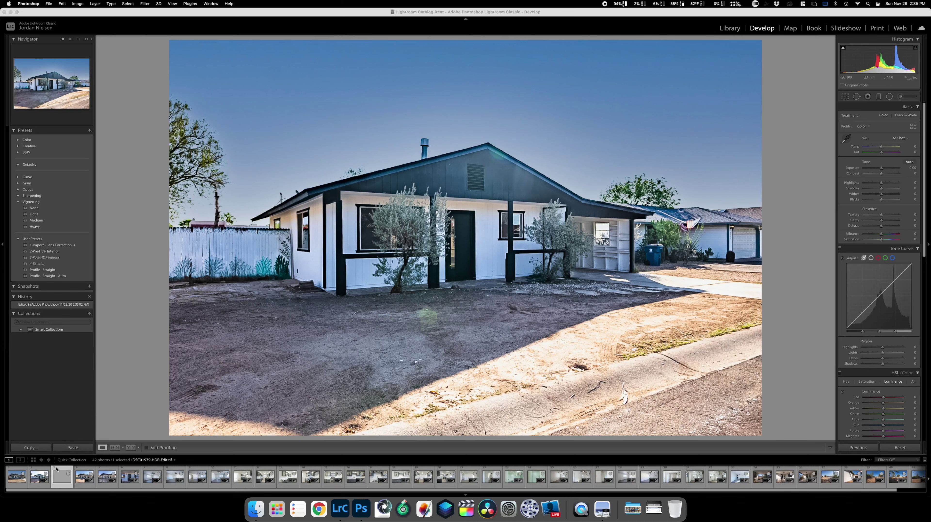
pyautogui.click(74, 470)
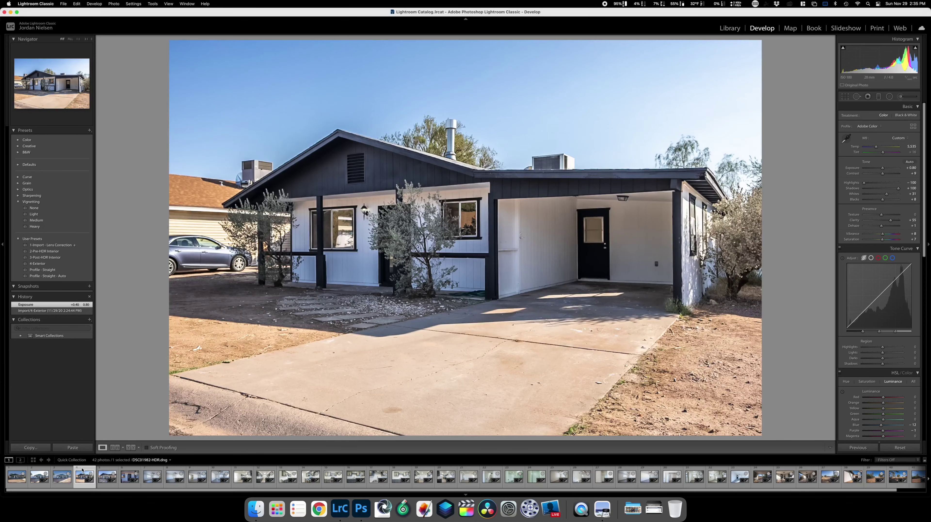
pyautogui.press('Left')
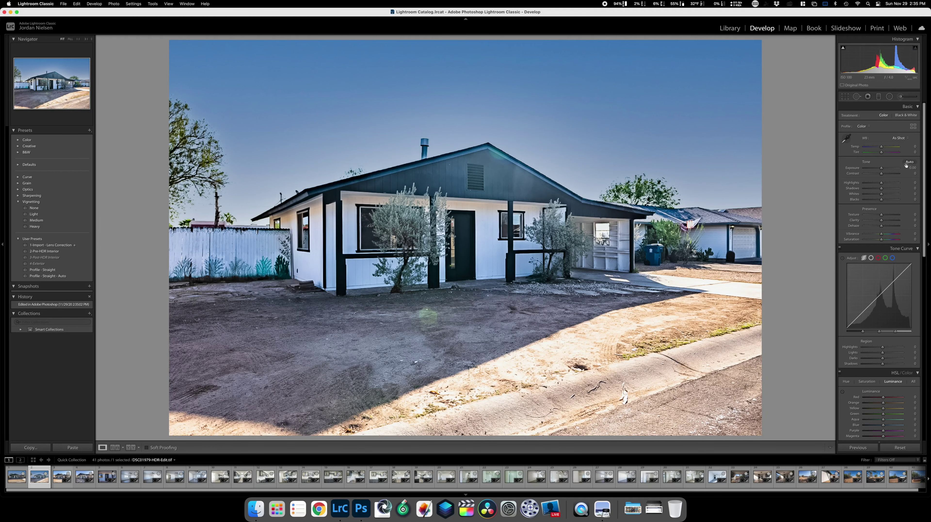
# Set the second exterior's Shadows to -22 and darken the gable with an Adjustment Brush stroke using reduced Shadows.
pyautogui.moveTo(882, 188); pyautogui.dragTo(877, 189)
pyautogui.click(901, 96)
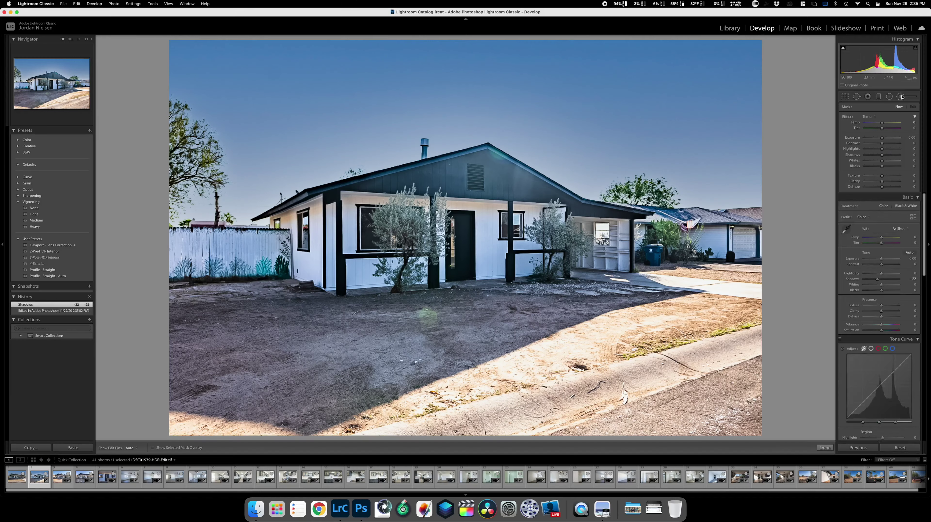
pyautogui.click(873, 156)
pyautogui.scroll(-5, 527, 191)
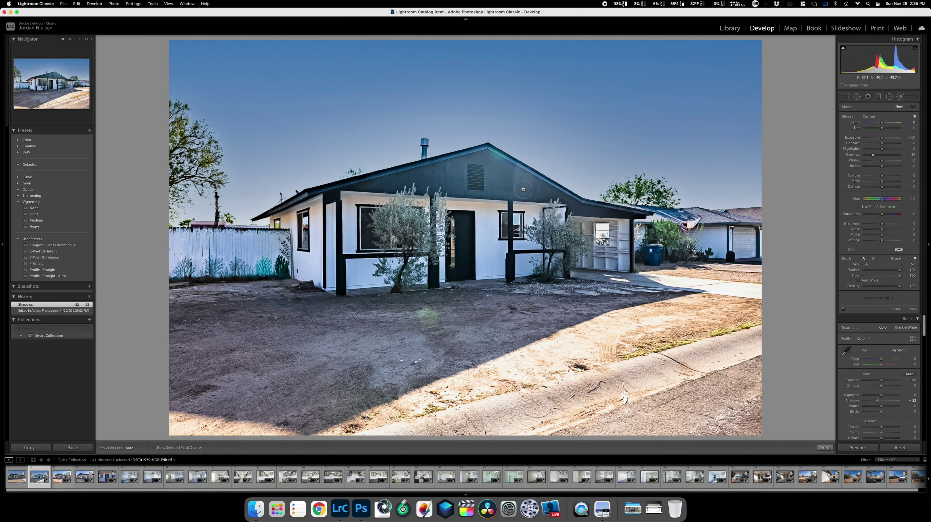
pyautogui.press('h')
pyautogui.scroll(3, 437, 182)
pyautogui.click(500, 171)
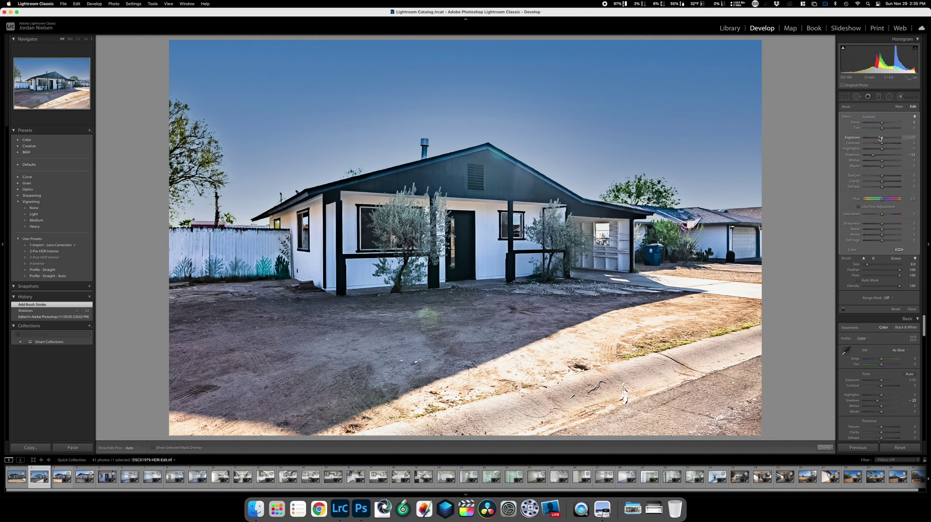
pyautogui.moveTo(867, 156); pyautogui.dragTo(866, 156)
# Go through the remaining exterior photos and set the front door photo's Exposure to +1.00.
pyautogui.press('Right')
pyautogui.press('Right')
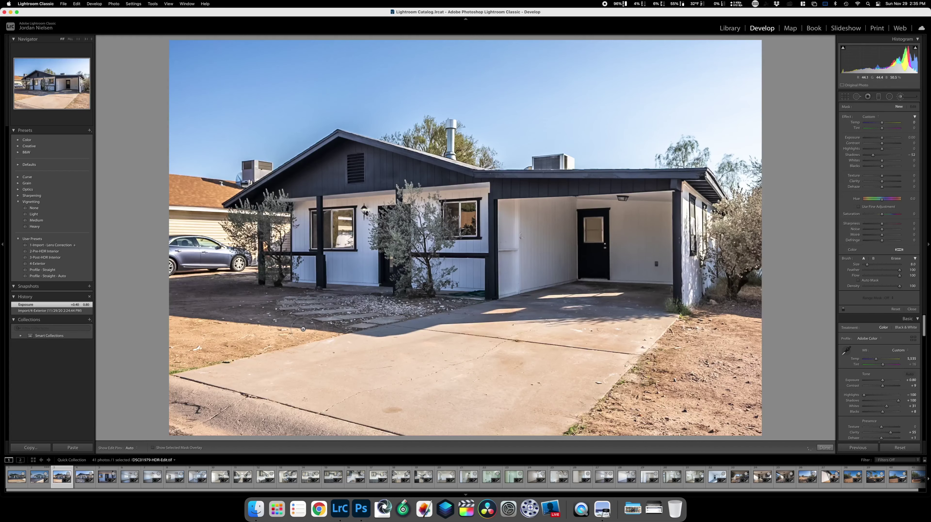
pyautogui.press('Right')
pyautogui.press('Left')
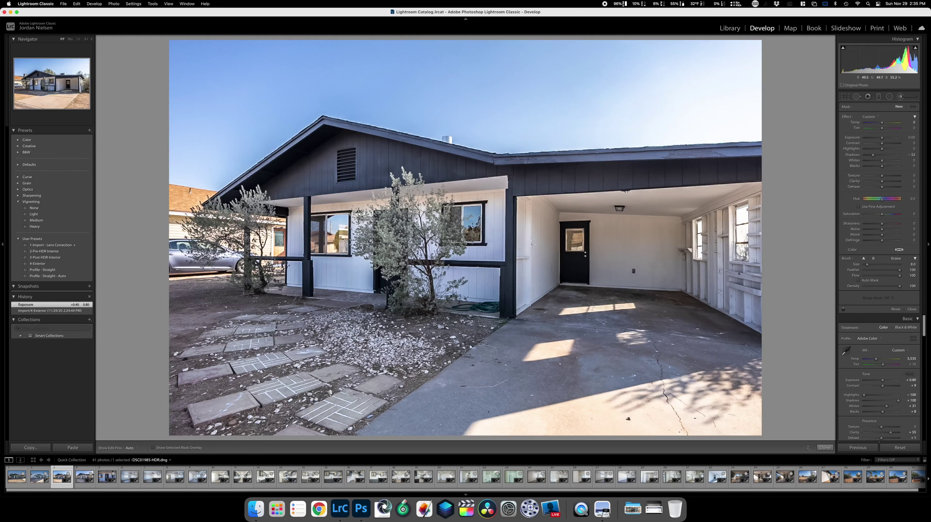
pyautogui.press('Right')
pyautogui.press('Right')
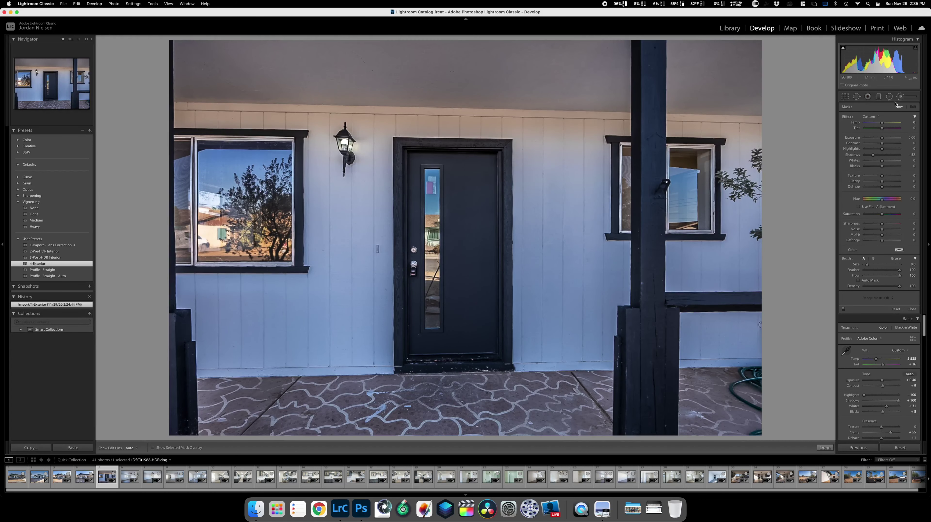
pyautogui.click(903, 96)
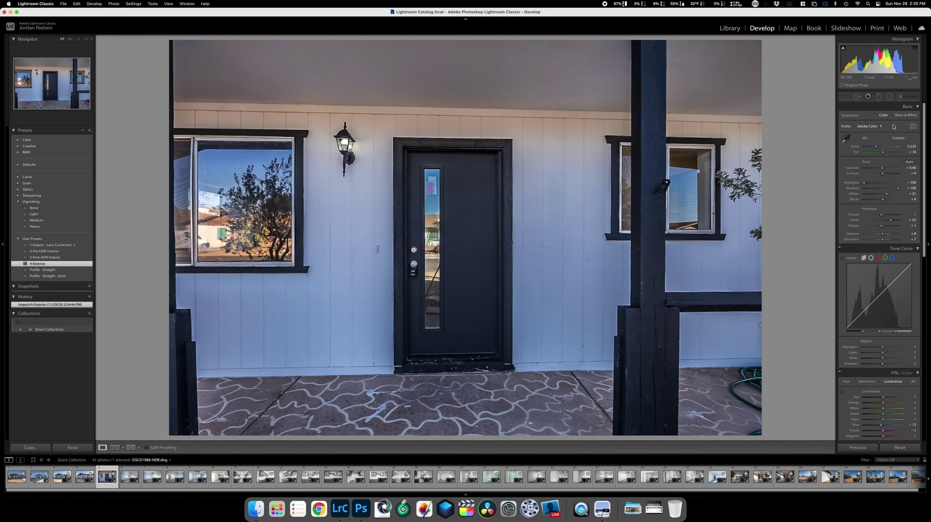
pyautogui.moveTo(881, 169); pyautogui.dragTo(883, 170)
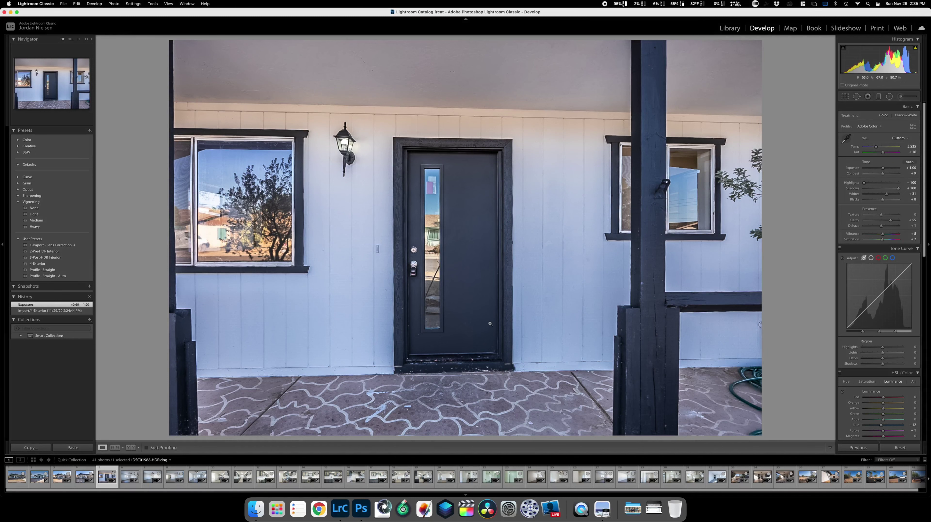
# Correct the first interior photo's white balance by sampling neutral spots near the wall base, and set Temp to 4,627.
pyautogui.press('Right')
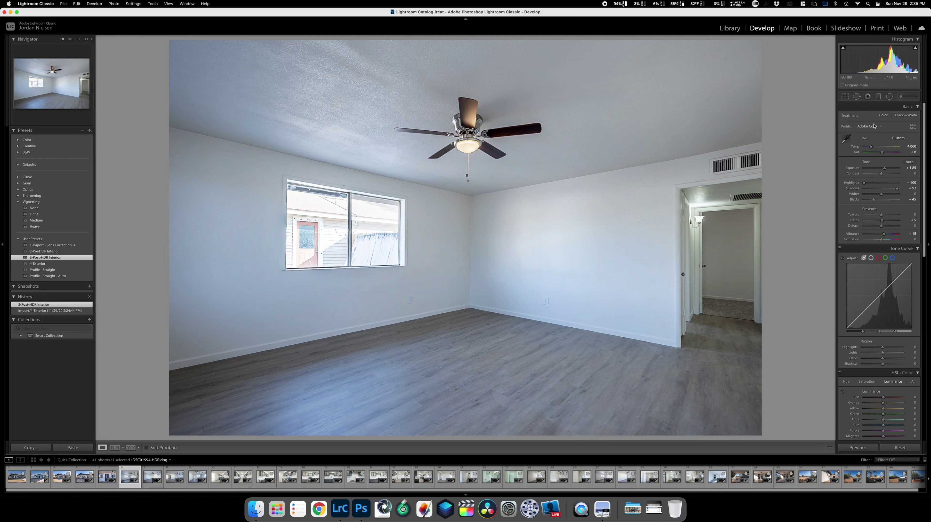
pyautogui.moveTo(872, 147); pyautogui.dragTo(873, 147)
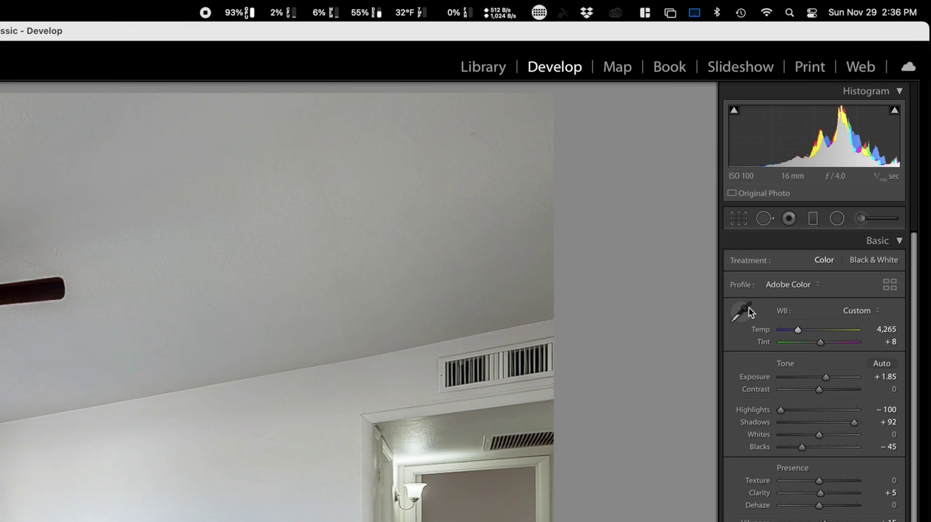
pyautogui.click(846, 139)
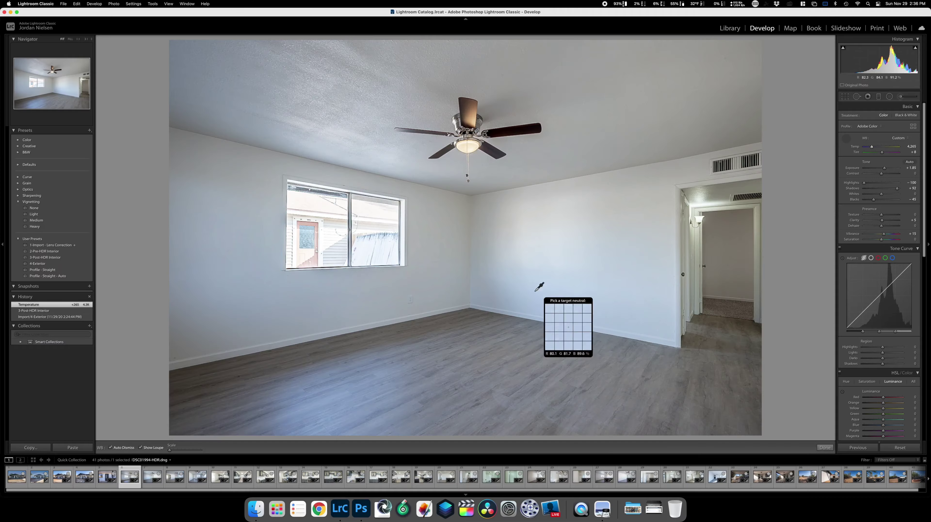
pyautogui.click(517, 313)
pyautogui.click(845, 137)
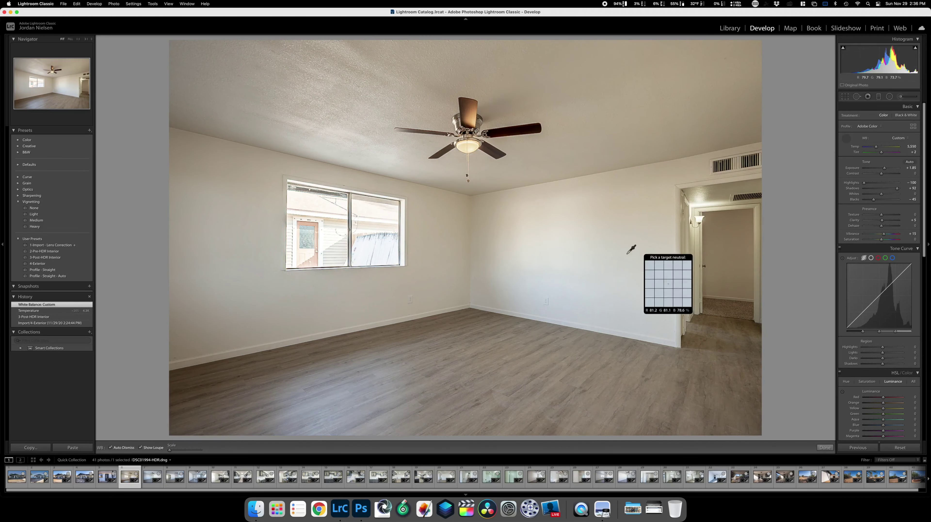
pyautogui.click(546, 298)
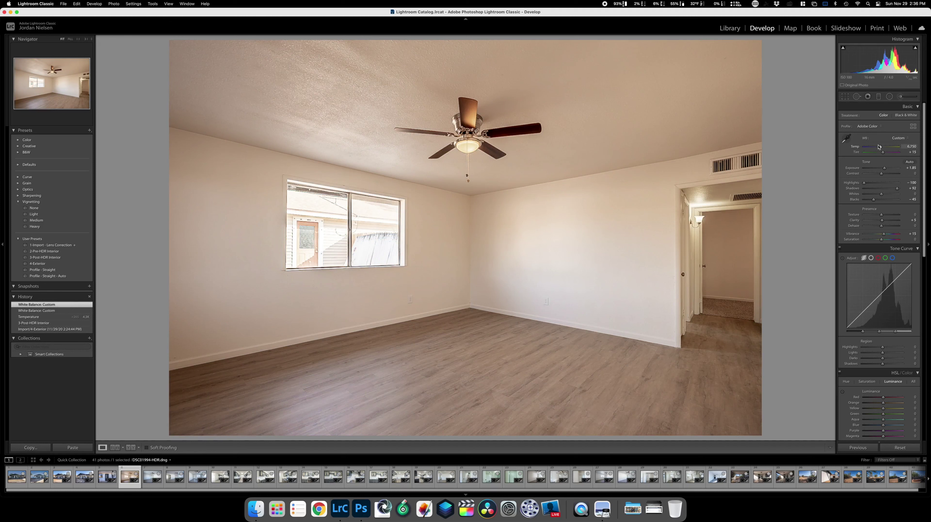
pyautogui.moveTo(879, 147); pyautogui.dragTo(873, 147)
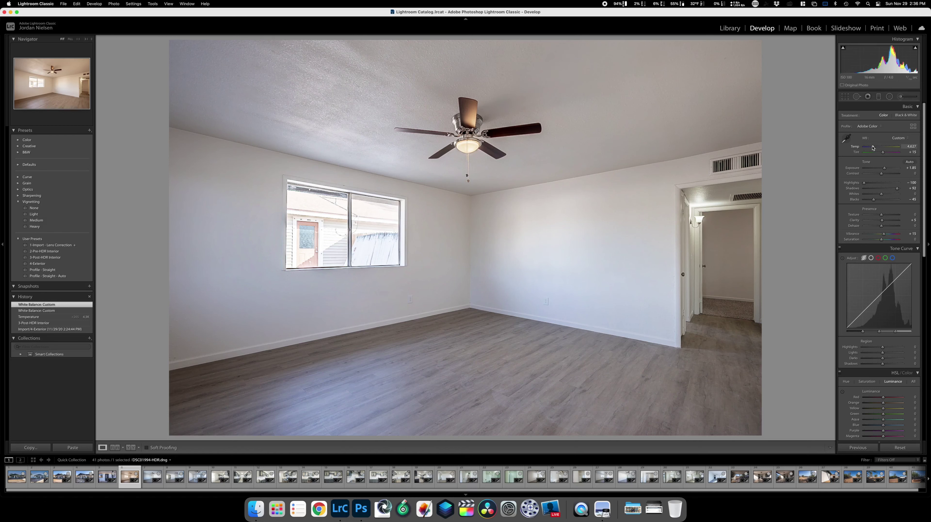
# Copy the first interior photo's settings and paste them onto the next three interior photos.
pyautogui.click(30, 447)
pyautogui.press('Return')
pyautogui.press('Right')
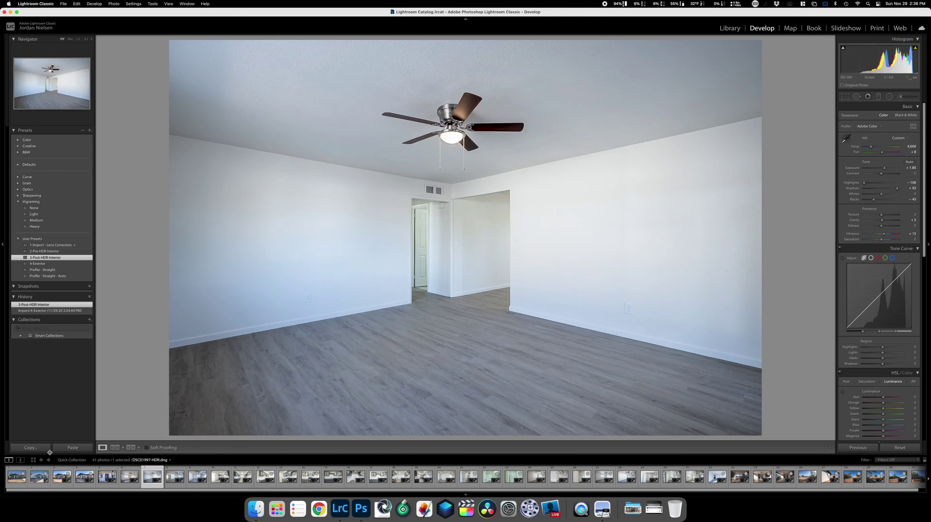
pyautogui.click(76, 448)
pyautogui.press('Right')
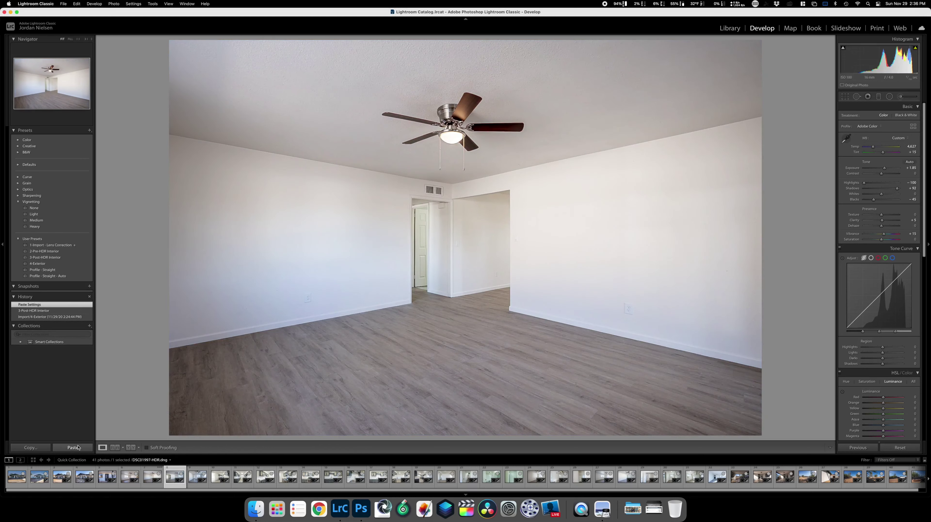
pyautogui.click(76, 447)
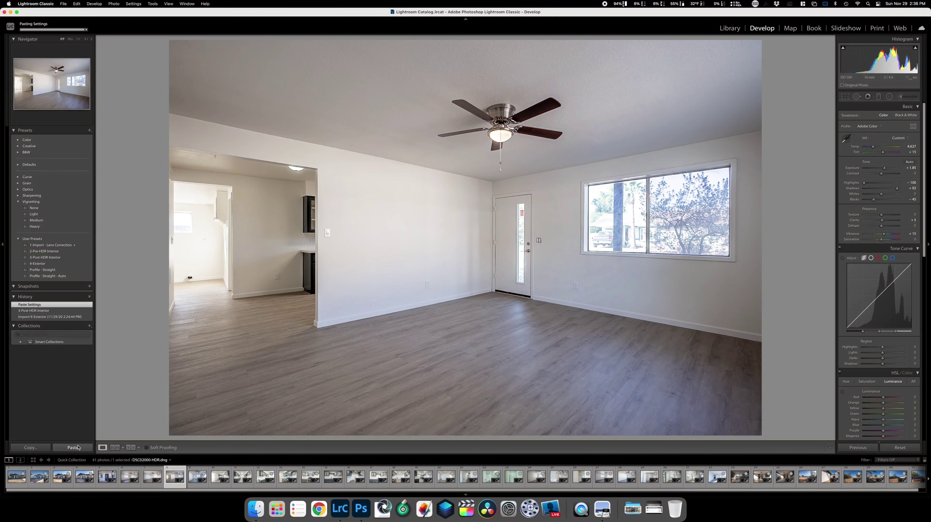
pyautogui.press('Right')
pyautogui.click(77, 448)
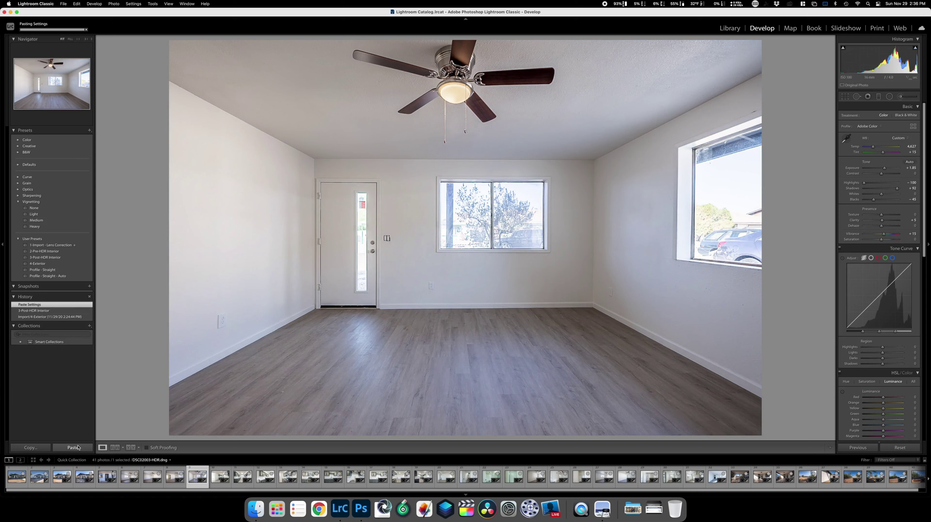
# Paste the settings onto the first kitchen photo and set Temp to 4,217, Exposure to +1.45 and Shadows to +55.
pyautogui.press('Right')
pyautogui.click(76, 448)
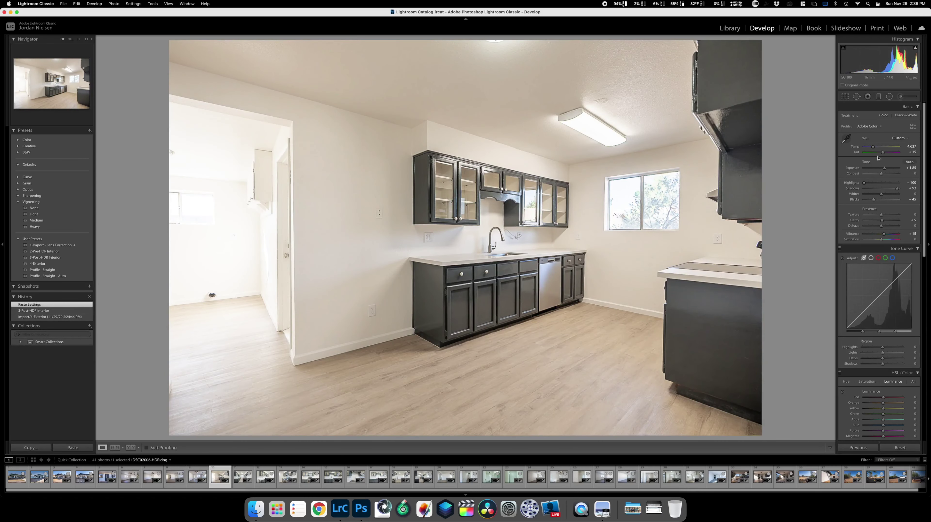
pyautogui.moveTo(873, 148); pyautogui.dragTo(883, 170)
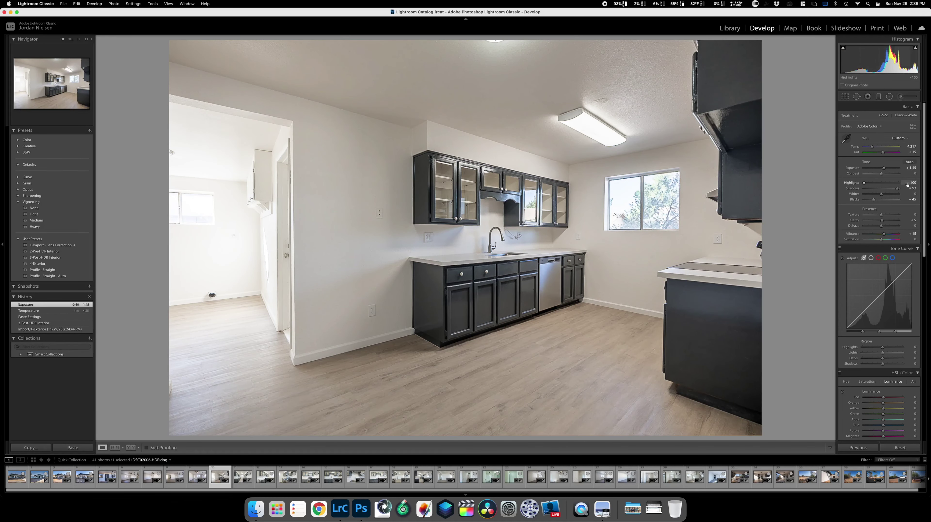
pyautogui.moveTo(898, 190); pyautogui.dragTo(891, 190)
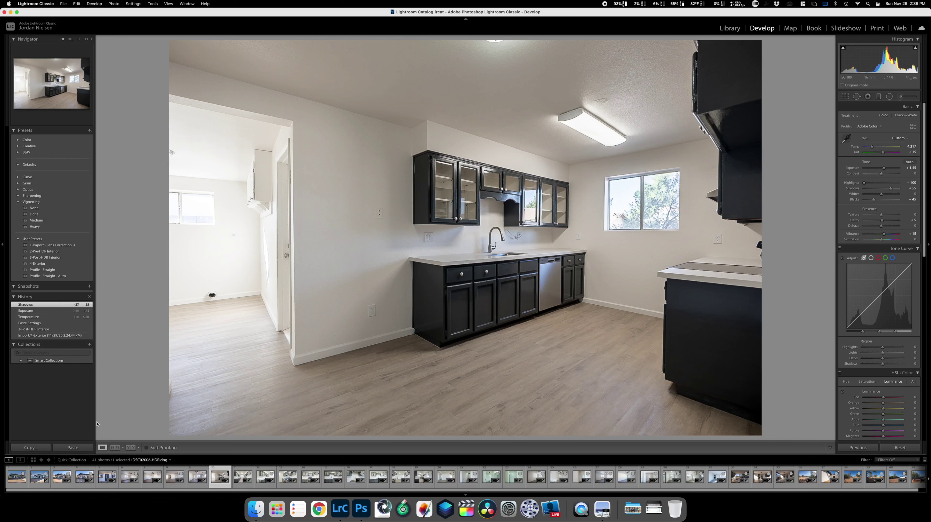
# Copy the first kitchen photo's settings and paste them onto the following kitchen photos, including the galley and stove shots.
pyautogui.click(31, 448)
pyautogui.press('Return')
pyautogui.press('Right')
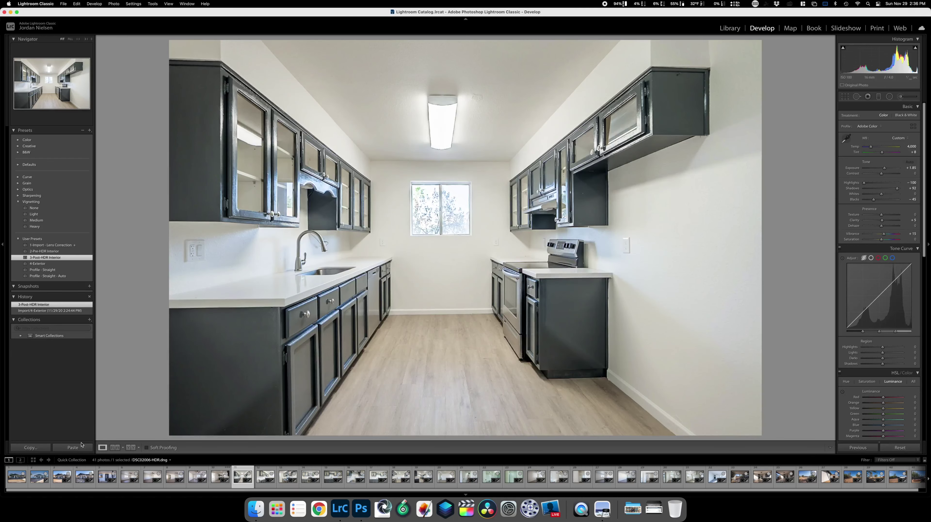
pyautogui.click(80, 448)
pyautogui.press('Right')
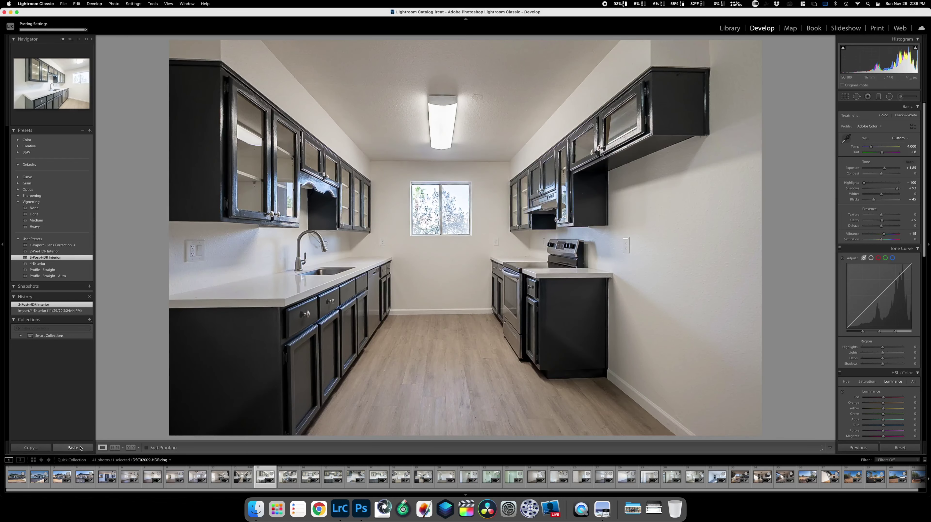
pyautogui.click(80, 448)
pyautogui.press('Right')
pyautogui.press('Right')
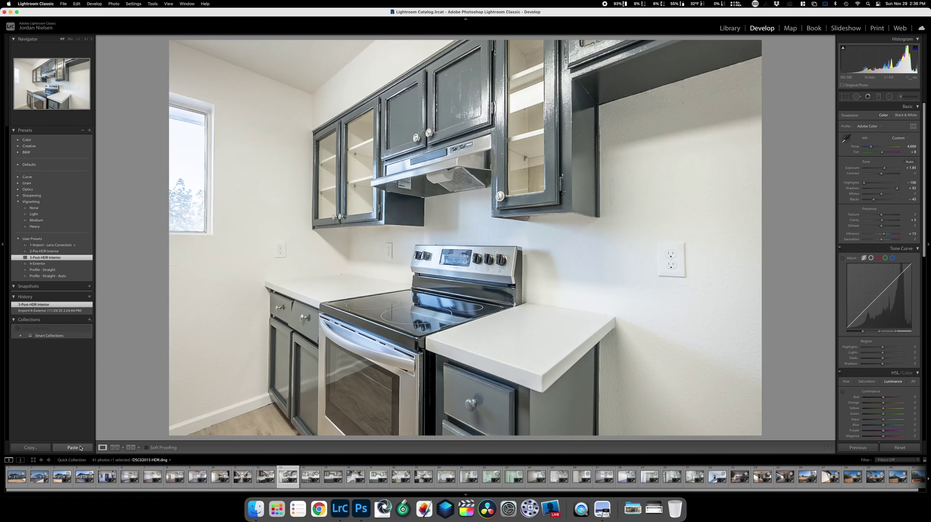
pyautogui.click(80, 448)
pyautogui.press('Right')
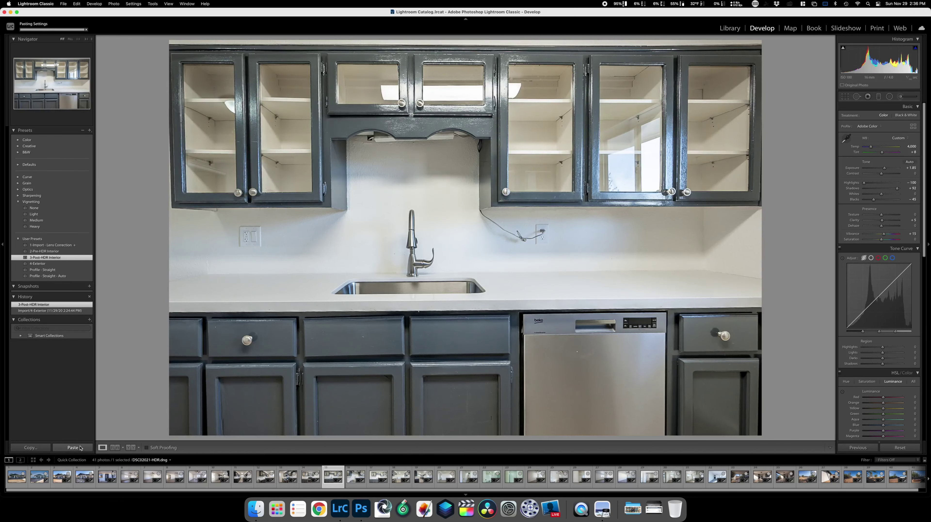
# Paste the copied kitchen settings onto the three sink wall photos, including the close-up of the faucet.
pyautogui.click(80, 448)
pyautogui.press('Right')
pyautogui.click(80, 448)
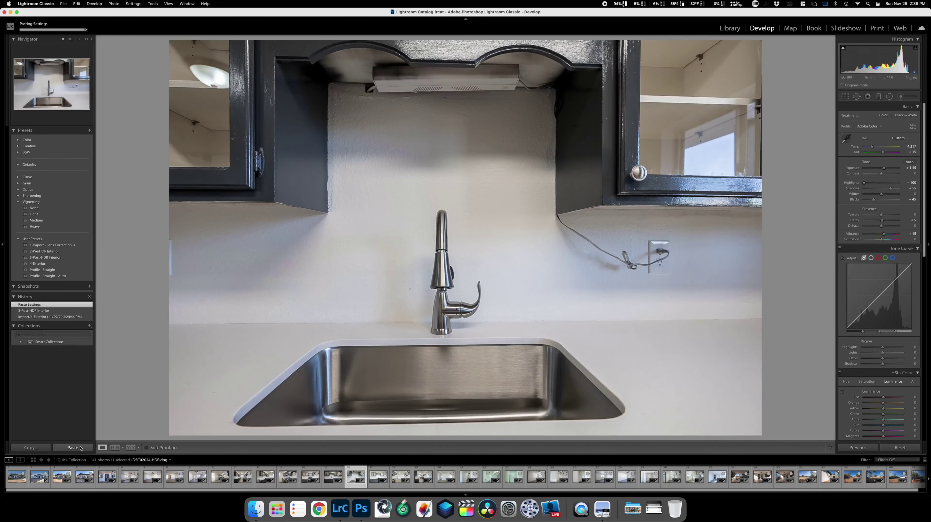
pyautogui.press('Right')
pyautogui.click(80, 448)
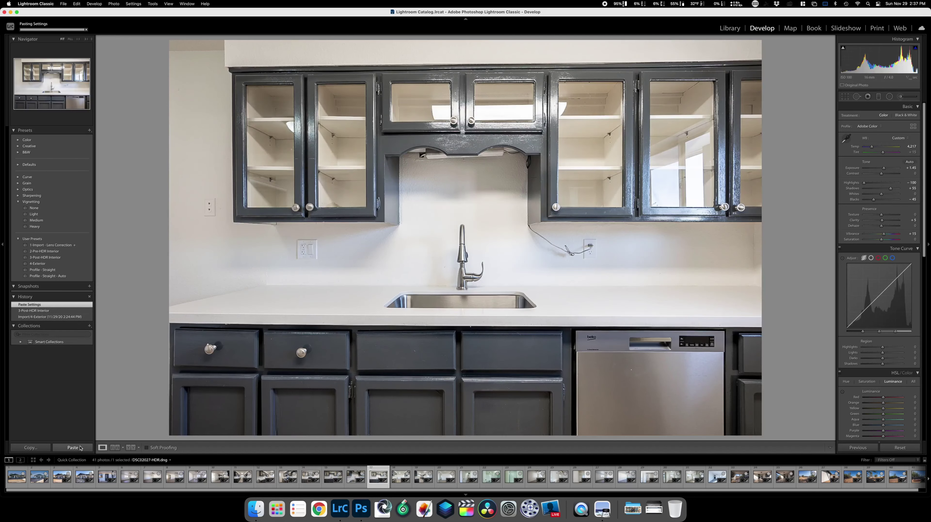
pyautogui.press('Right')
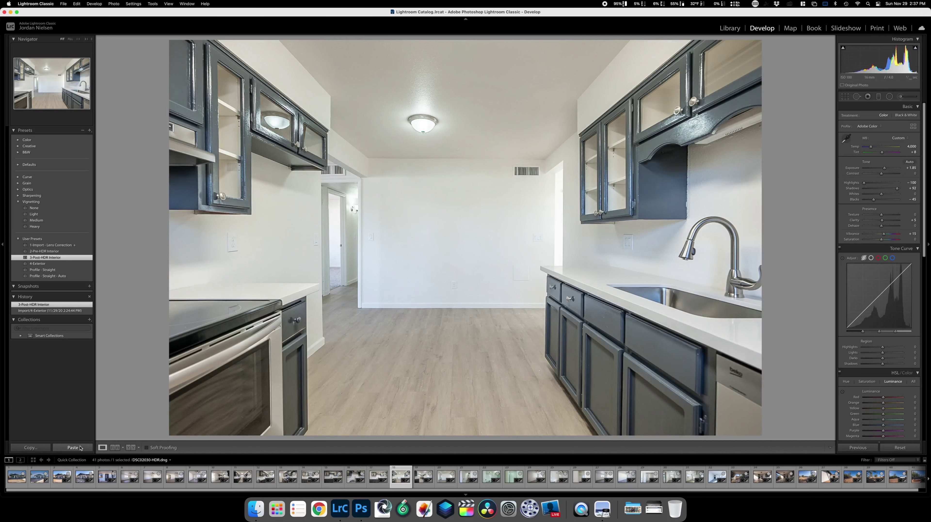
# Compare the sink wall photos in the Before/After Left/Right view, then return to the single-image view.
pyautogui.press('Left')
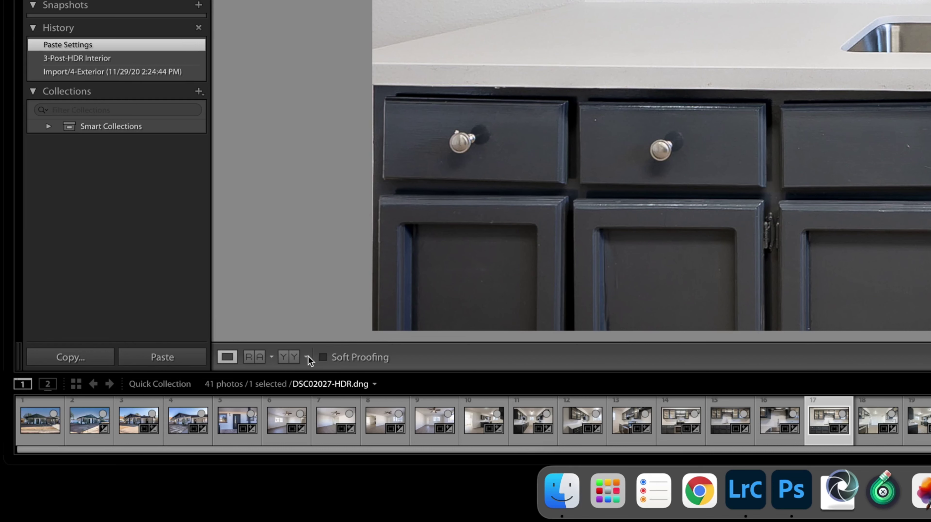
pyautogui.click(306, 358)
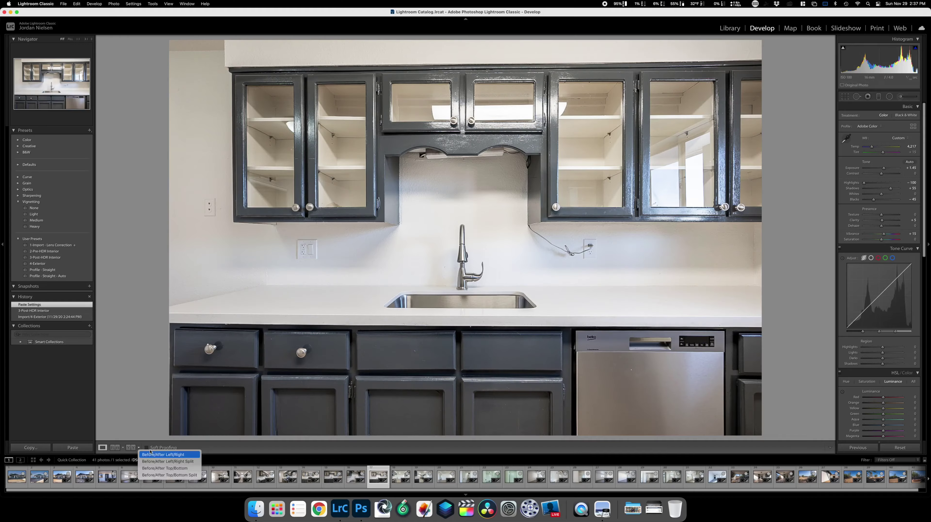
pyautogui.click(310, 373)
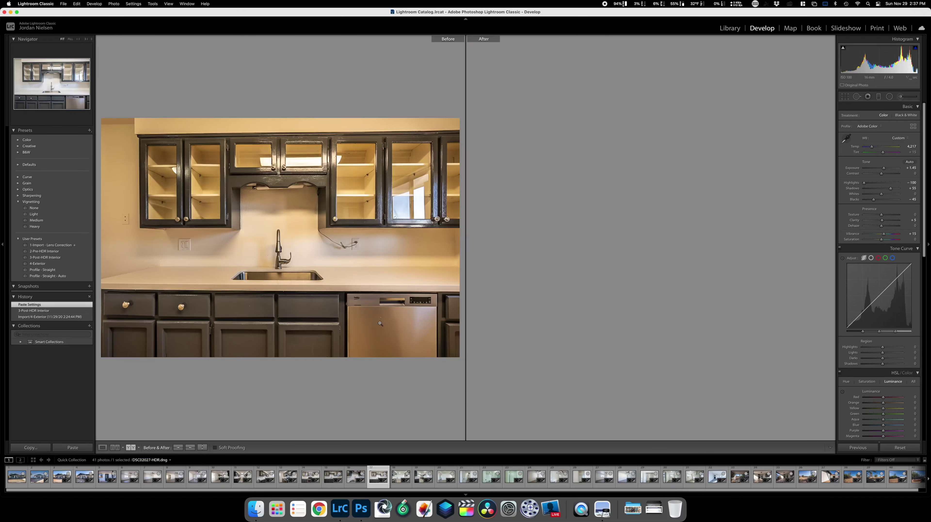
pyautogui.press('Left')
pyautogui.click(377, 275)
pyautogui.press('Left')
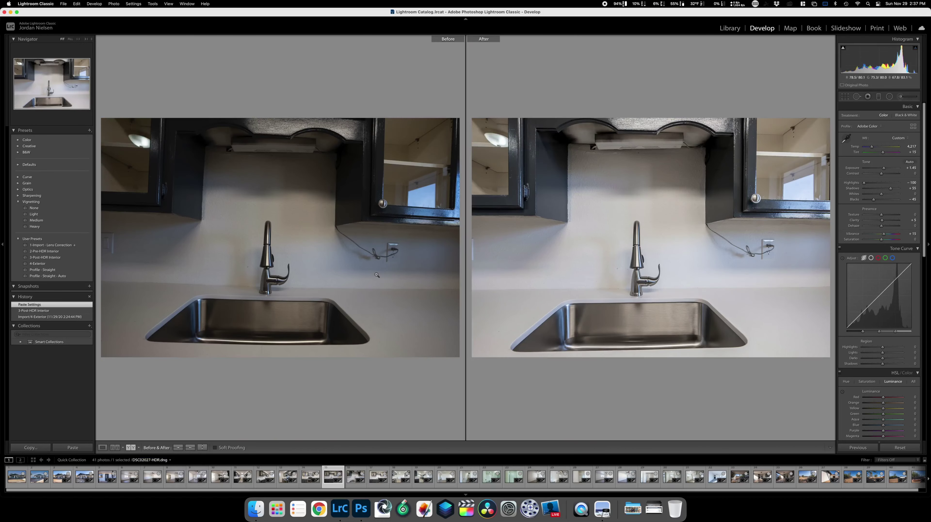
pyautogui.click(376, 275)
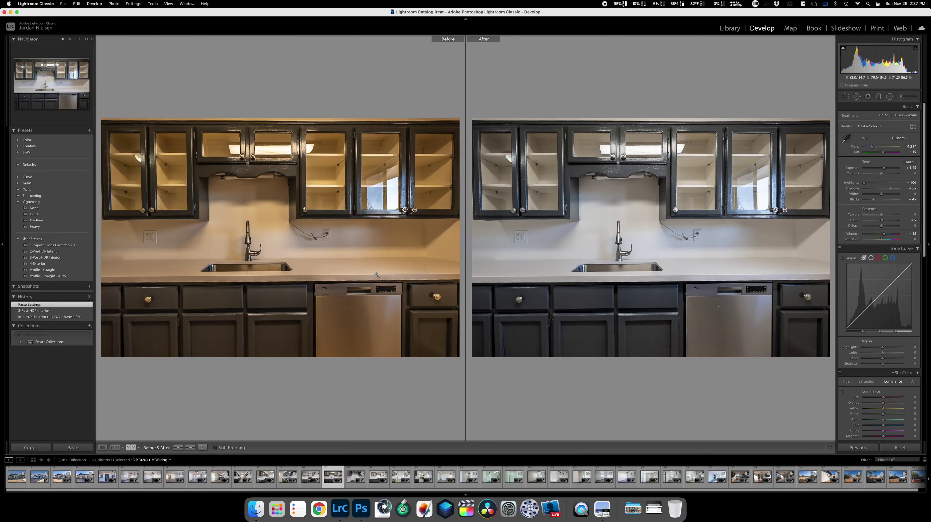
pyautogui.press('Left')
pyautogui.press('Right')
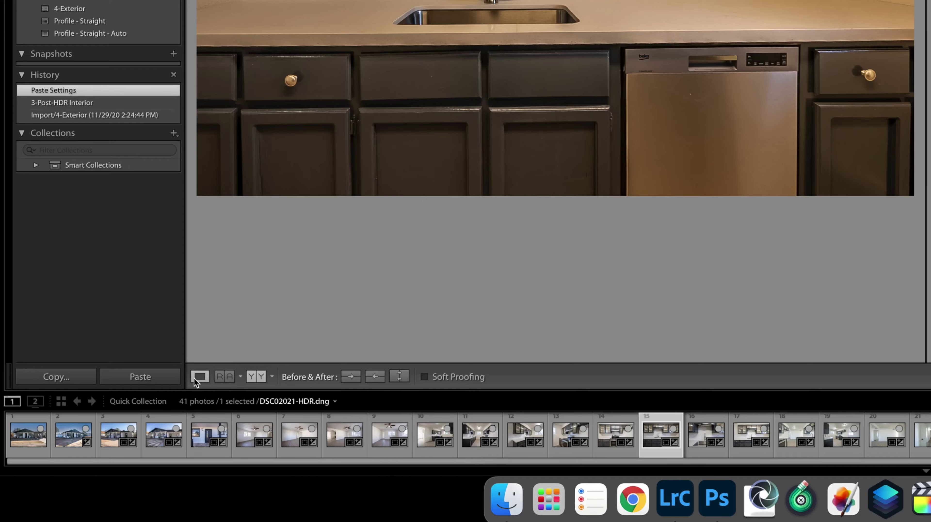
pyautogui.click(194, 379)
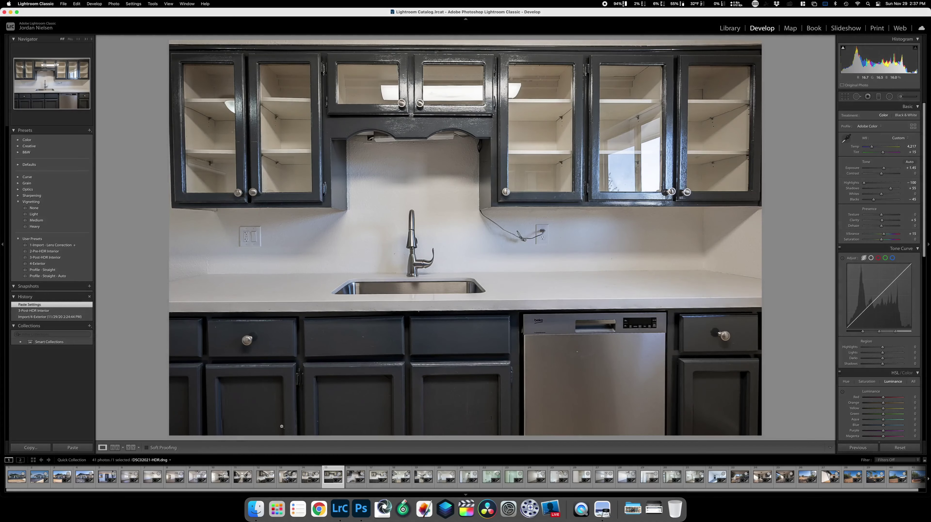
# Paste the kitchen settings onto the remaining two kitchen photos and raise Exposure slightly on the one opening to the living room.
pyautogui.press('Right')
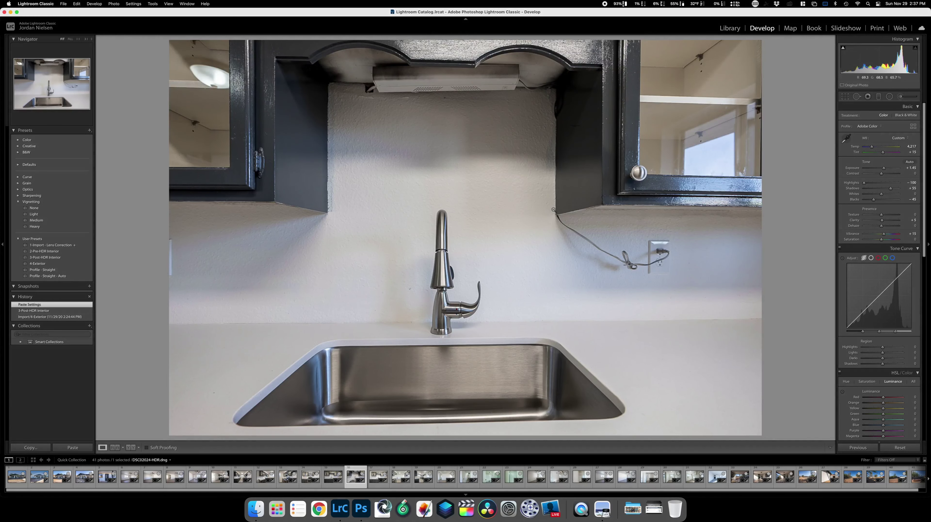
pyautogui.press('Right')
pyautogui.press('Right')
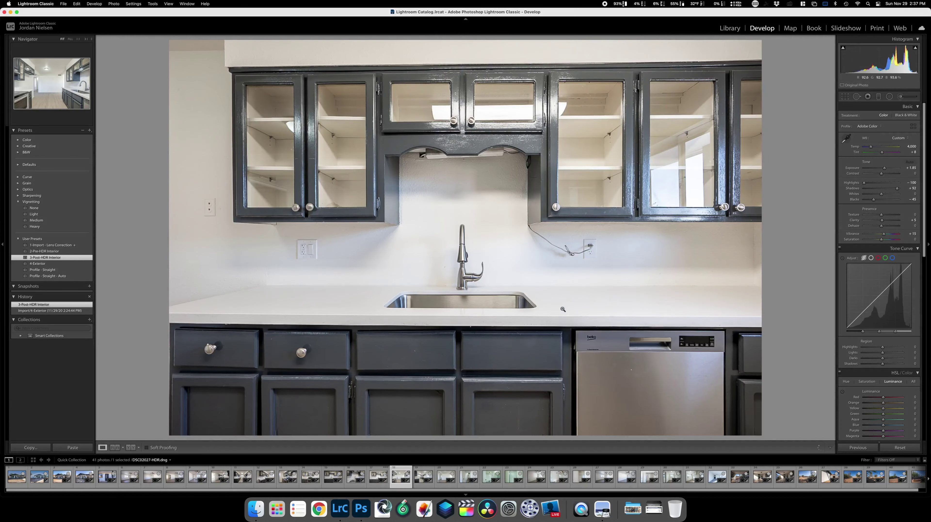
pyautogui.press('Right')
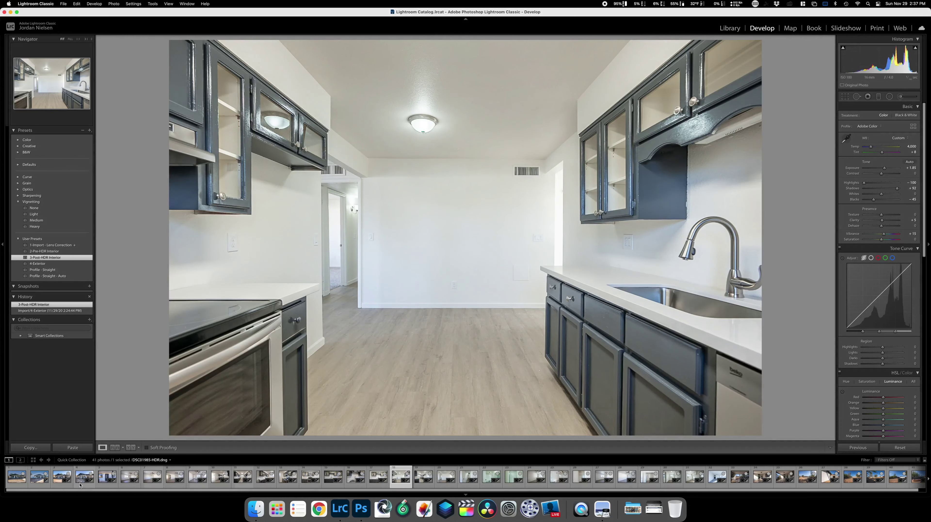
pyautogui.click(73, 448)
pyautogui.press('Right')
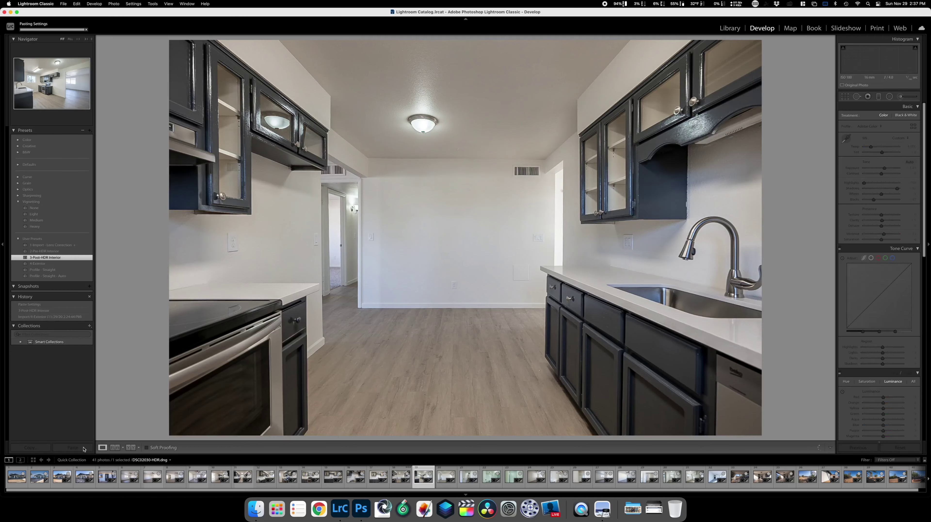
pyautogui.click(75, 449)
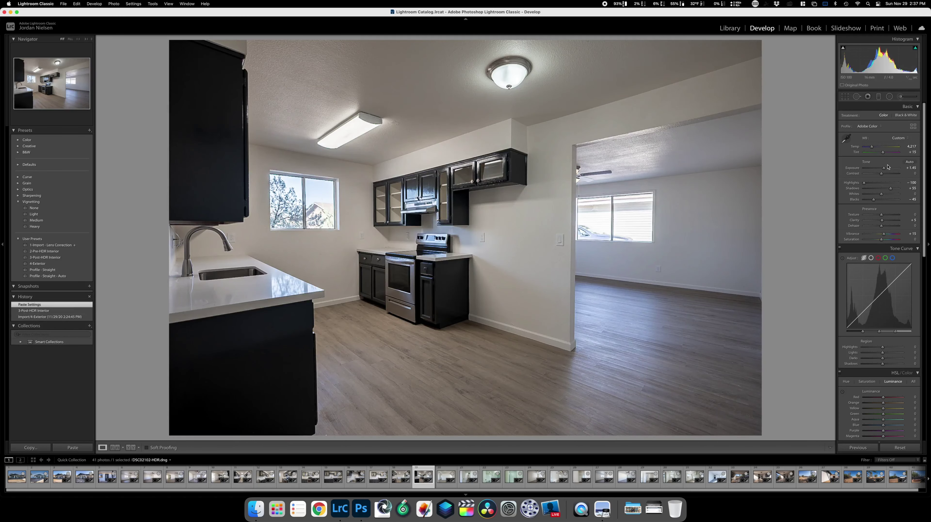
pyautogui.moveTo(883, 168); pyautogui.dragTo(885, 169)
# Set the blank wall photo's Exposure to +1.45, then copy its settings and paste them onto the hallway photo.
pyautogui.press('Right')
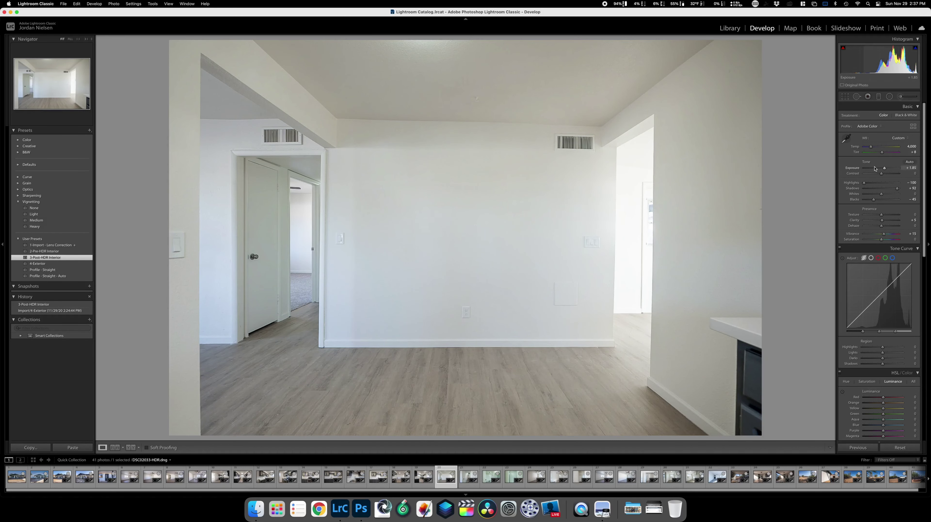
pyautogui.moveTo(884, 169); pyautogui.dragTo(875, 178)
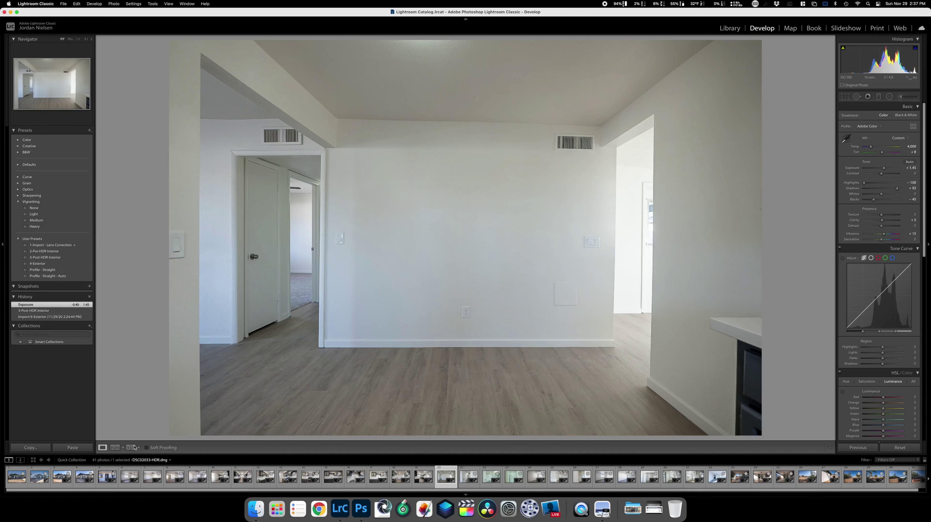
pyautogui.click(31, 448)
pyautogui.press('Return')
pyautogui.press('Right')
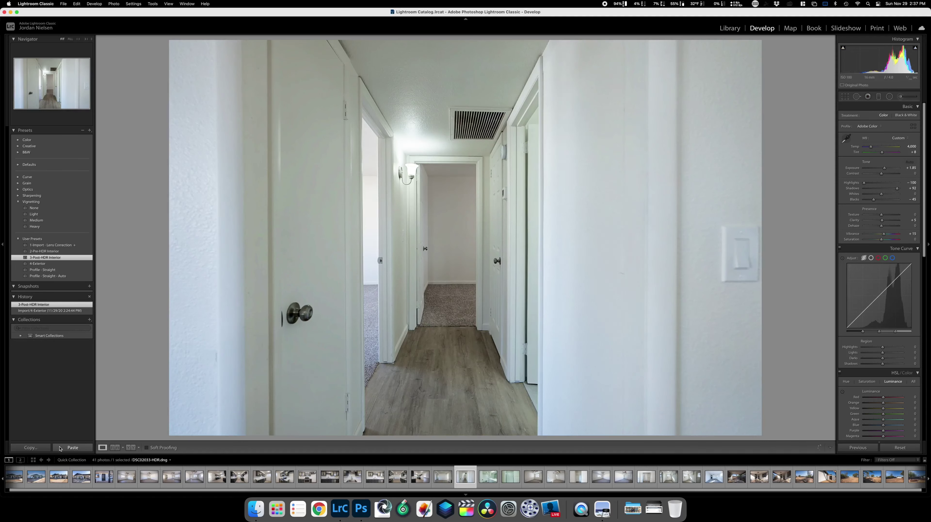
pyautogui.click(72, 447)
# Paste the copied settings onto the first bathroom photo and set its Exposure to +1.85.
pyautogui.press('Right')
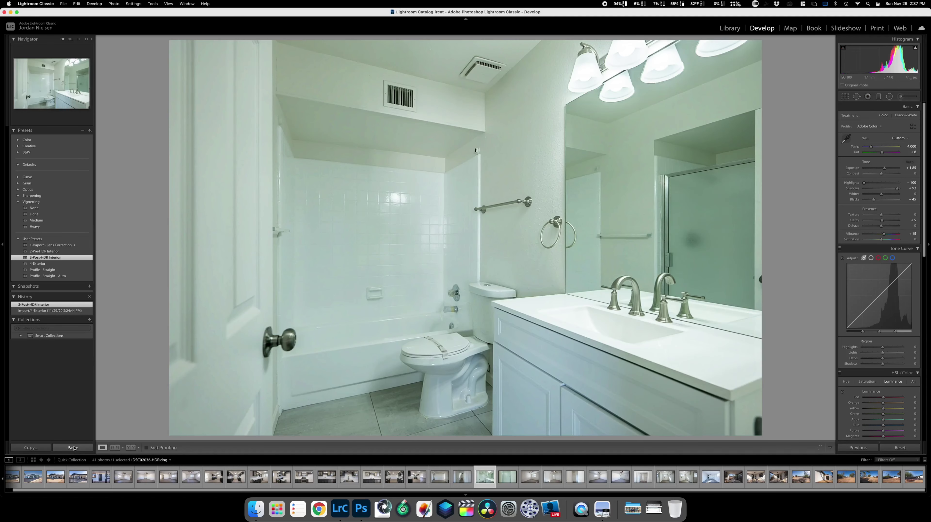
pyautogui.click(75, 448)
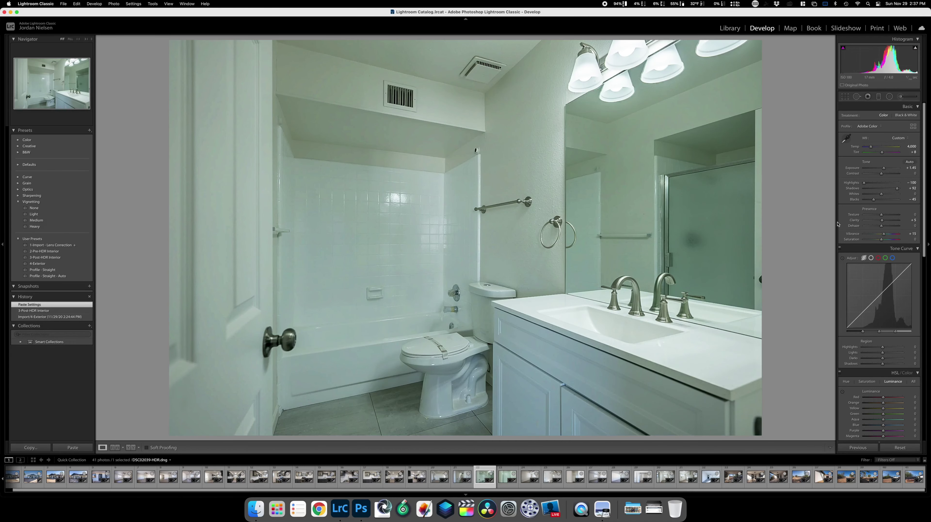
pyautogui.moveTo(883, 169); pyautogui.dragTo(884, 169)
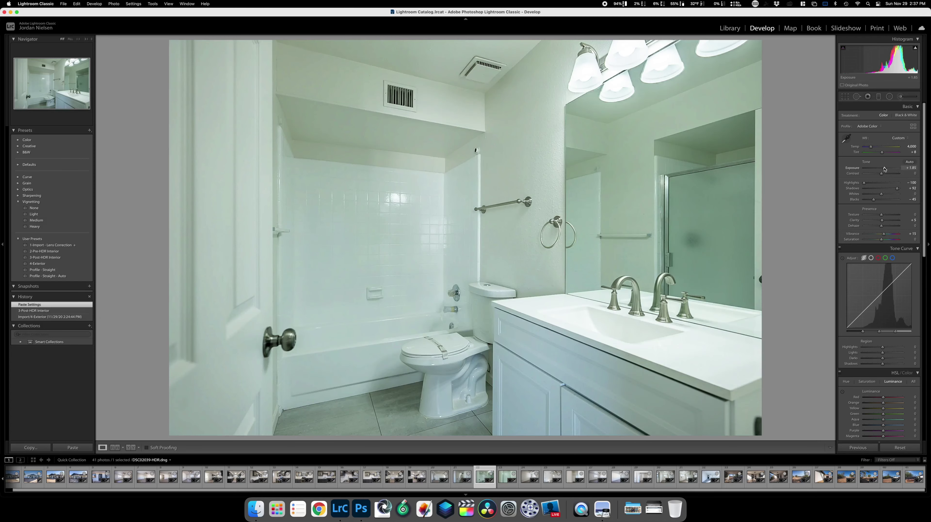
# Correct the bathroom photo's white balance by sampling the toilet lid and then the sink basin.
pyautogui.press('w')
pyautogui.click(421, 351)
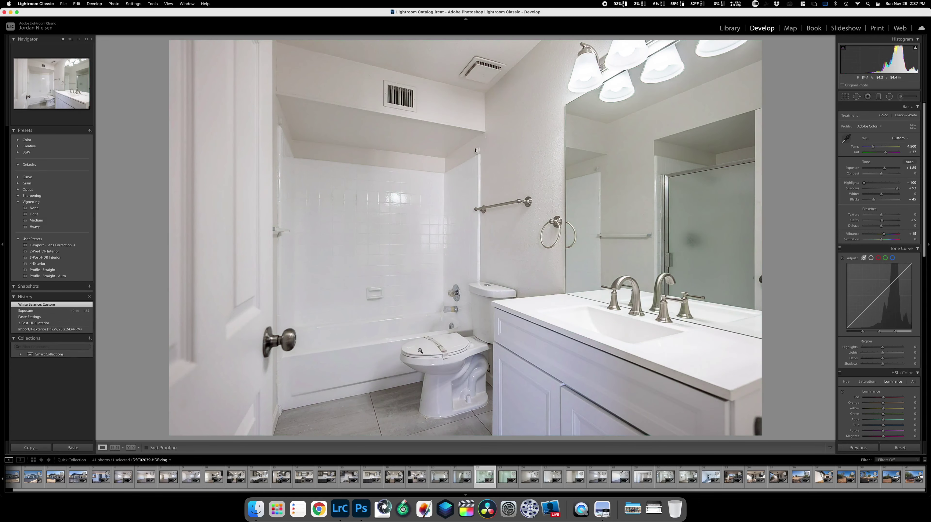
pyautogui.click(845, 138)
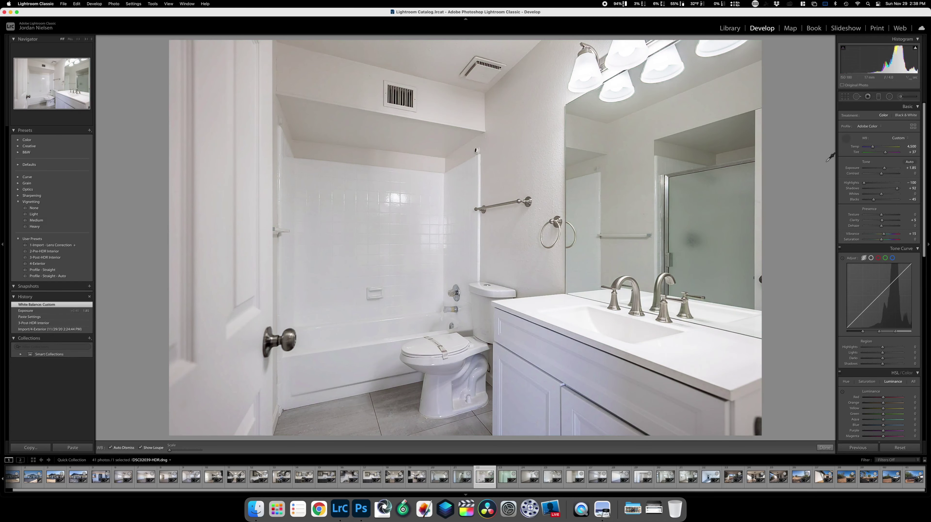
pyautogui.click(609, 318)
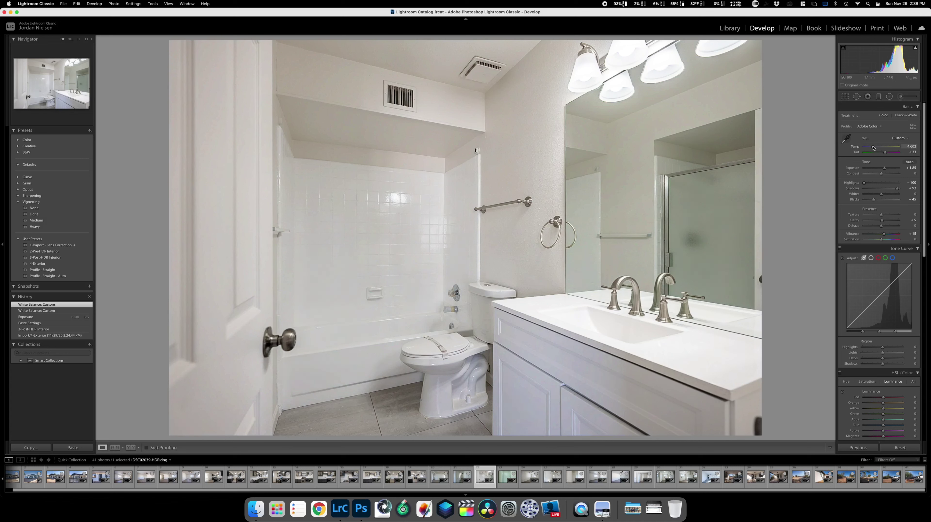
# Copy the bathroom photo's settings and paste them onto the shower door photo.
pyautogui.click(40, 447)
pyautogui.press('Return')
pyautogui.press('Right')
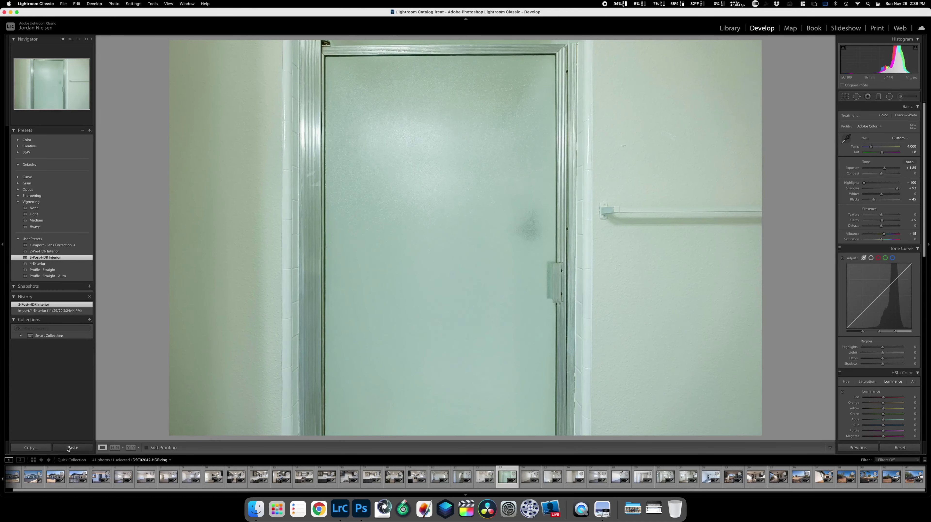
pyautogui.click(68, 448)
# Paste the copied settings onto the second bedroom photo with the open door, and go on to the closet photo.
pyautogui.press('Right')
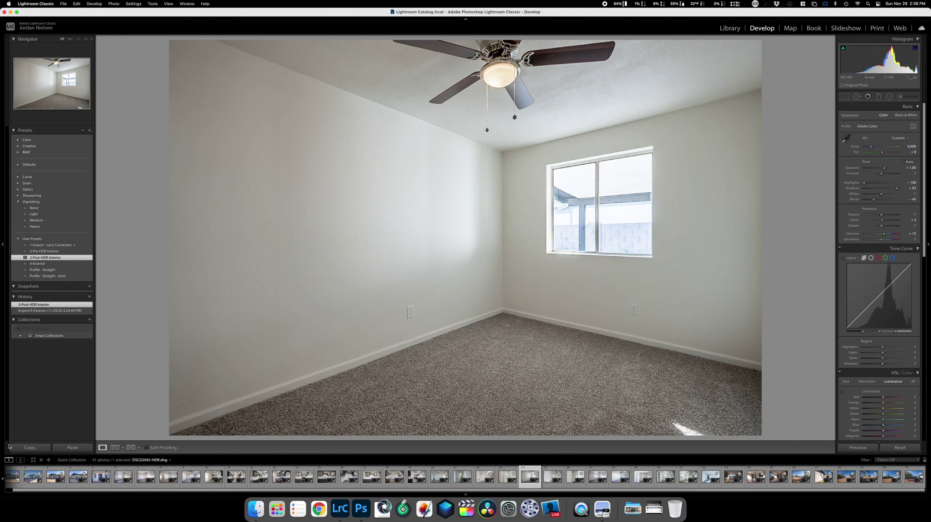
pyautogui.press('Right')
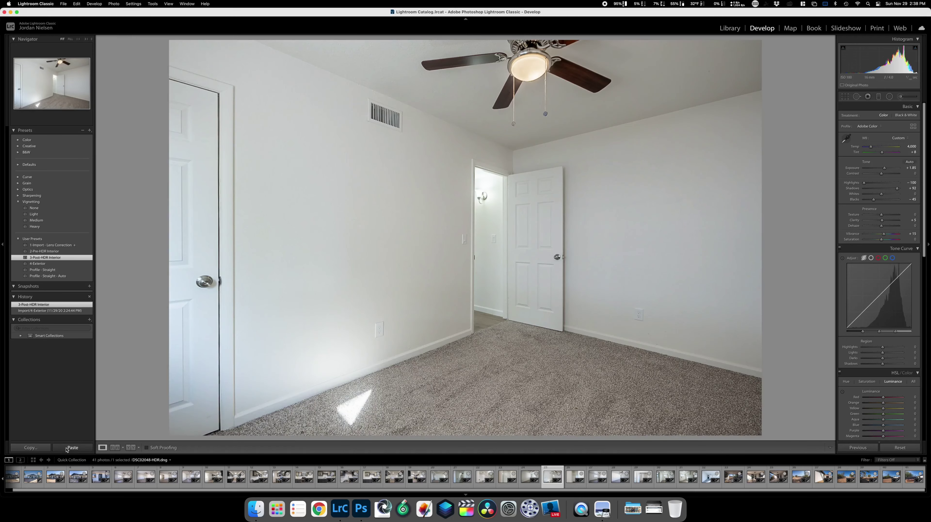
pyautogui.click(68, 448)
pyautogui.press('Right')
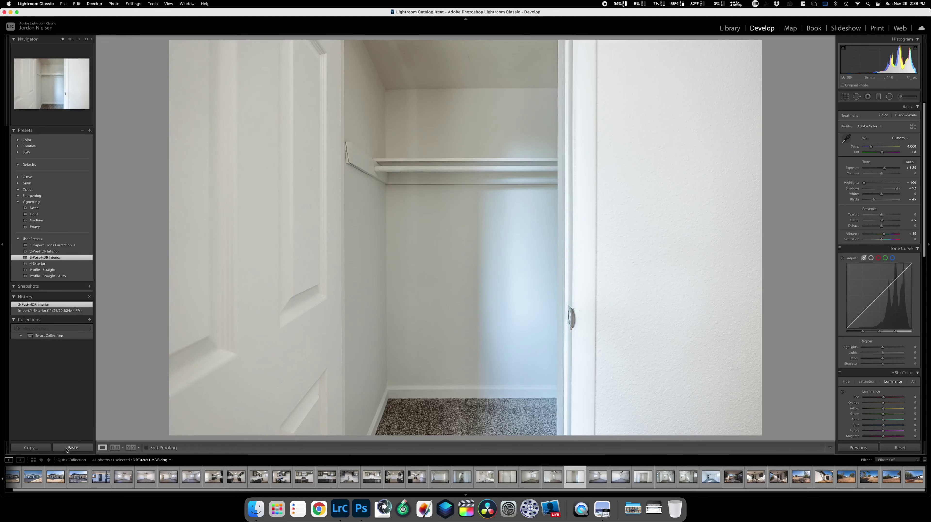
# Paste the copied settings onto the windowed bedroom photo with the ceiling fan and set its Temperature to 4,378.
pyautogui.press('Right')
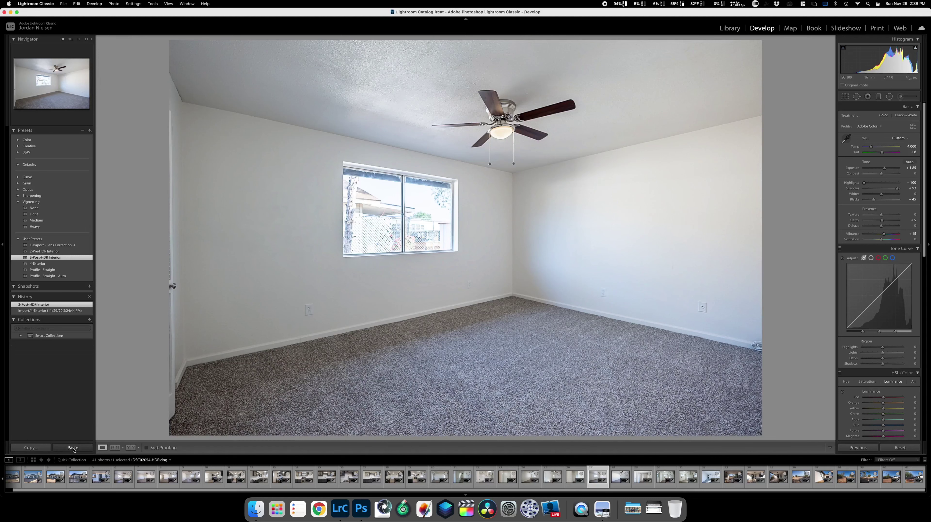
pyautogui.click(72, 448)
pyautogui.press('Right')
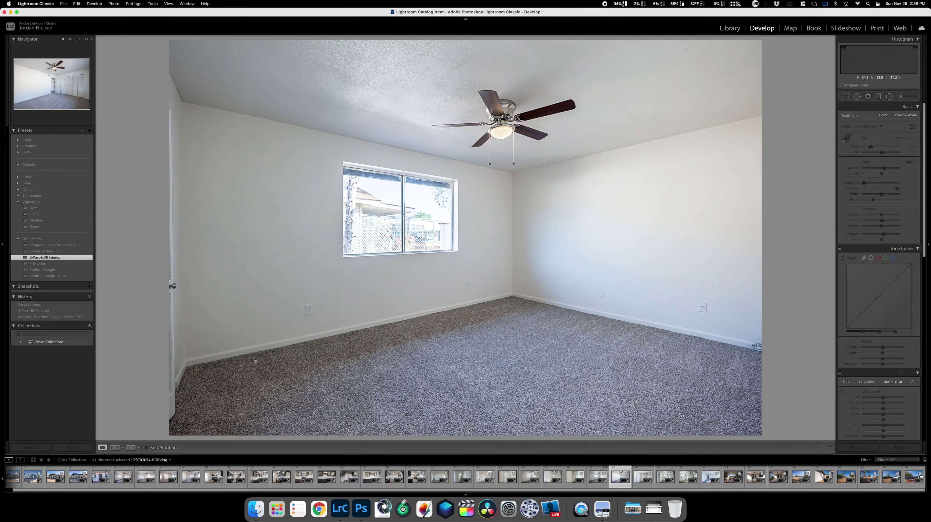
pyautogui.press('Left')
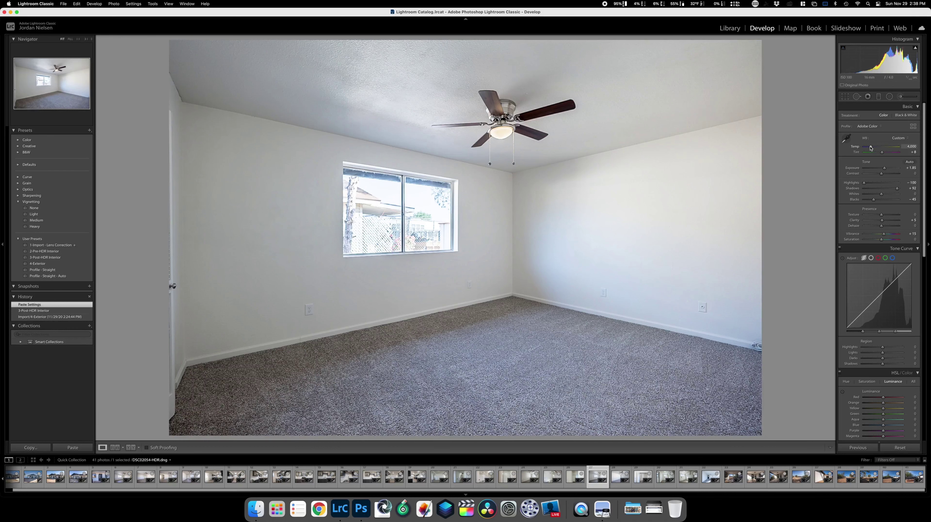
pyautogui.moveTo(872, 148); pyautogui.dragTo(872, 147)
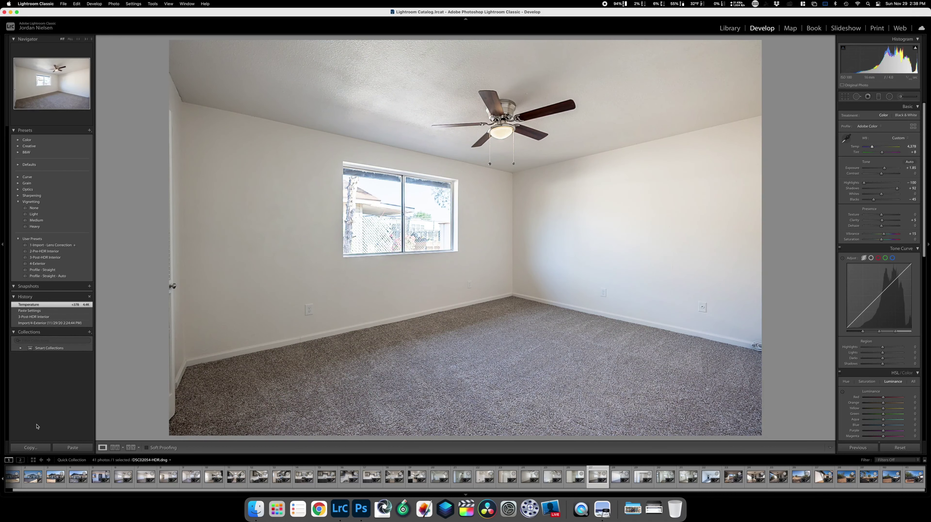
# Copy the windowed bedroom photo's settings and paste them onto the matching bedroom photo with the louvered closet doors.
pyautogui.click(32, 447)
pyautogui.press('Return')
pyautogui.press('Right')
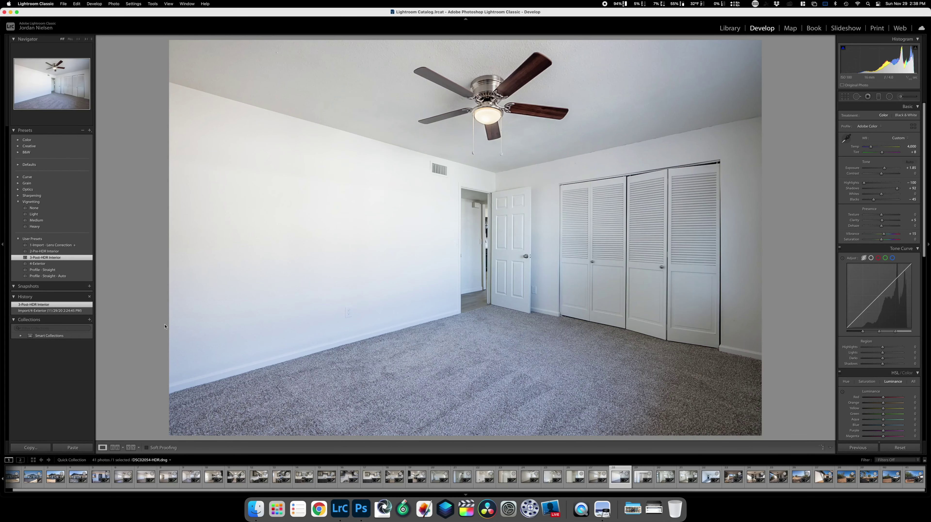
pyautogui.click(79, 447)
# Paste the same settings onto the shelved closet photo and both laundry room photos.
pyautogui.press('Right')
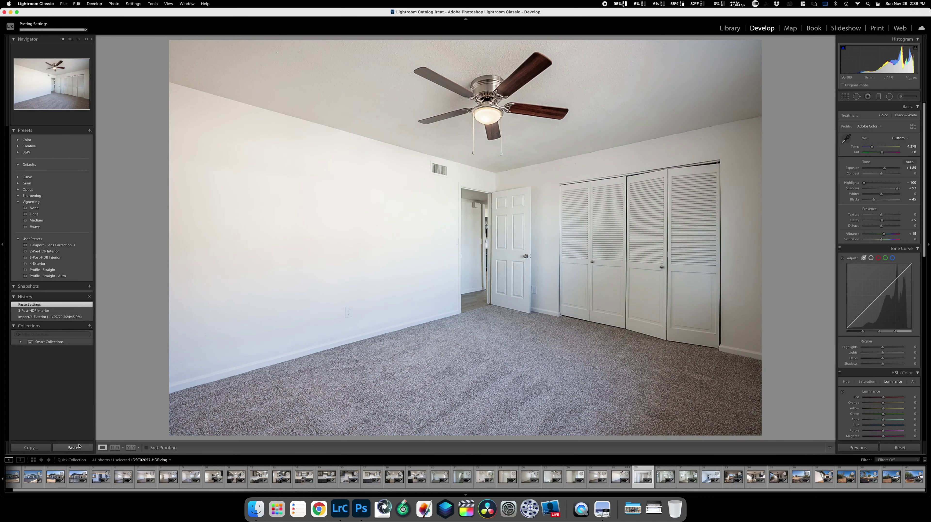
pyautogui.click(77, 448)
pyautogui.press('Right')
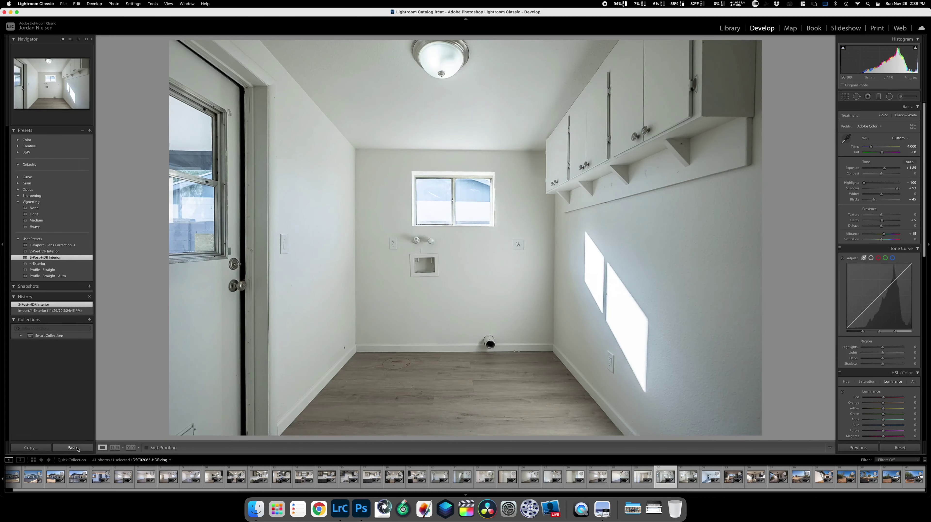
pyautogui.click(73, 447)
pyautogui.press('Right')
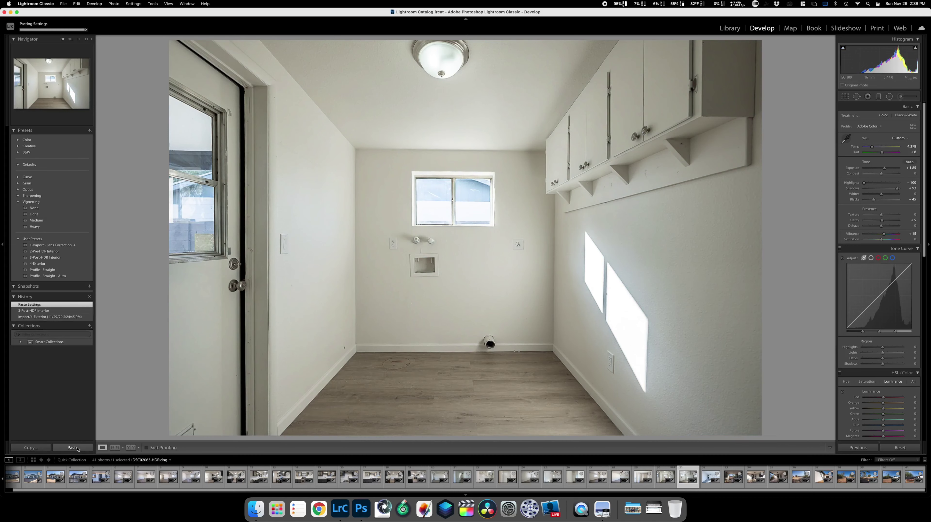
pyautogui.click(72, 448)
# Paste the settings onto the white room photo with the concrete floor, set its Temperature to 4,851, and copy its settings.
pyautogui.press('Right')
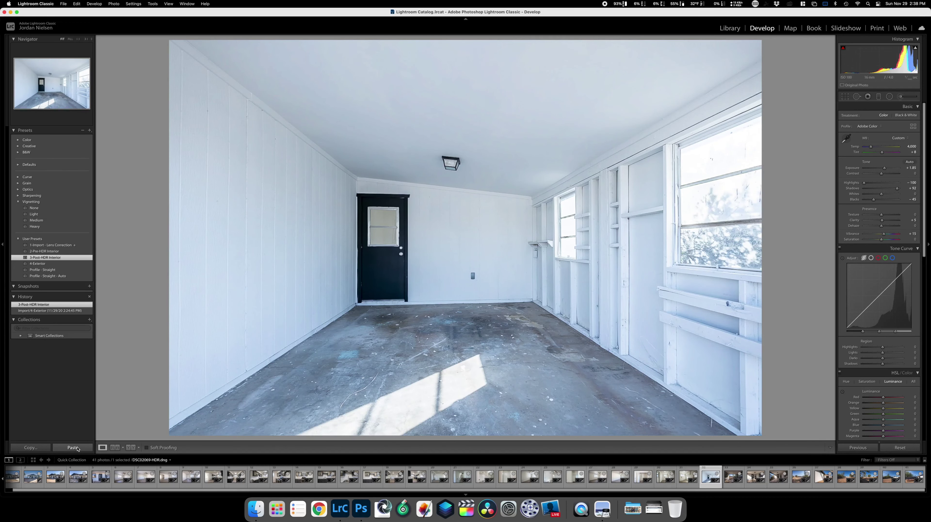
pyautogui.click(77, 448)
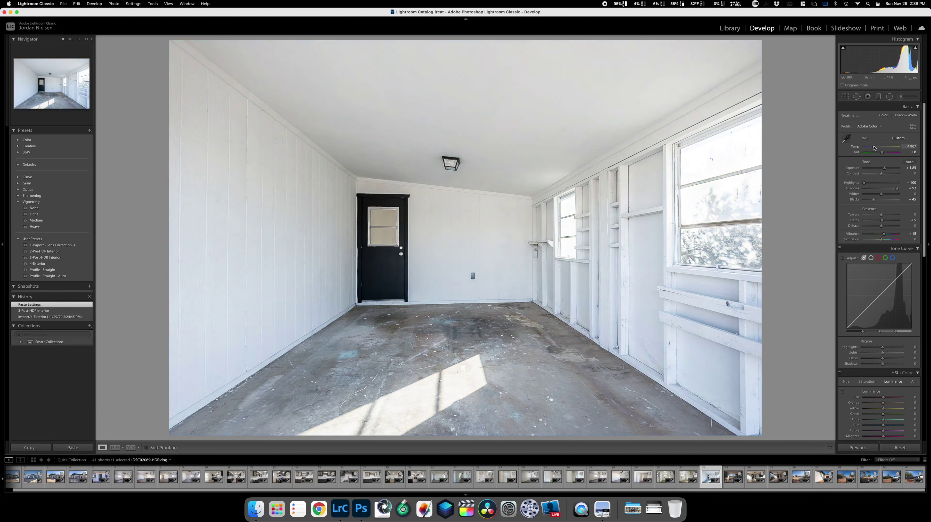
pyautogui.moveTo(874, 148); pyautogui.dragTo(874, 147)
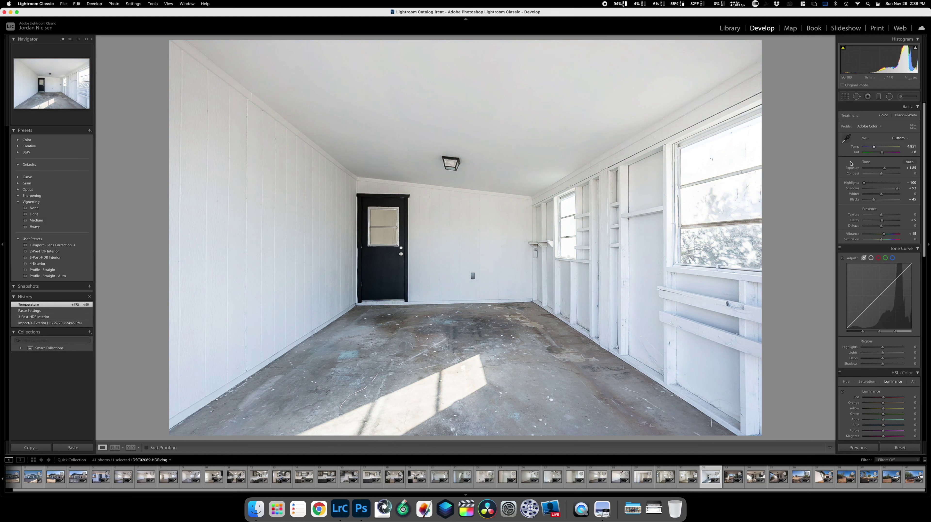
pyautogui.click(30, 447)
pyautogui.press('Return')
# Set the covered patio photo's Exposure to +1.15 and copy its settings.
pyautogui.press('Right')
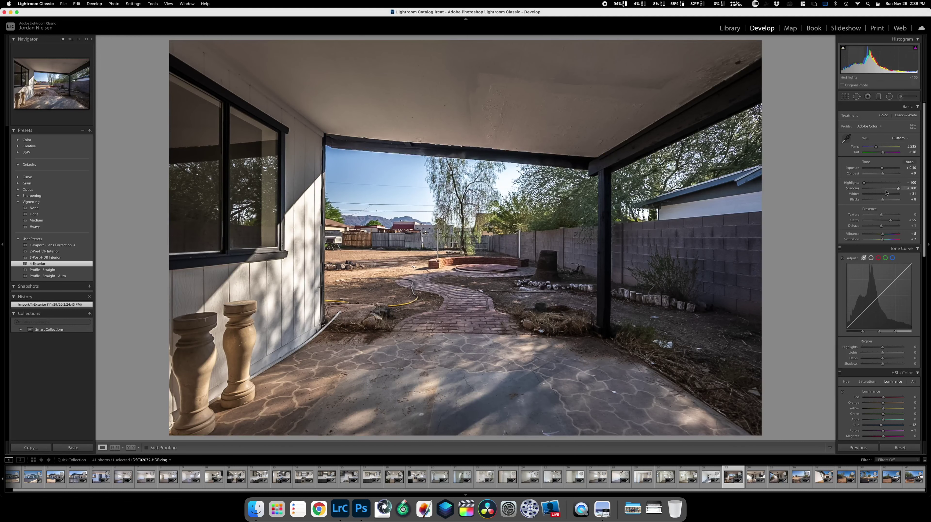
pyautogui.moveTo(883, 168); pyautogui.dragTo(883, 169)
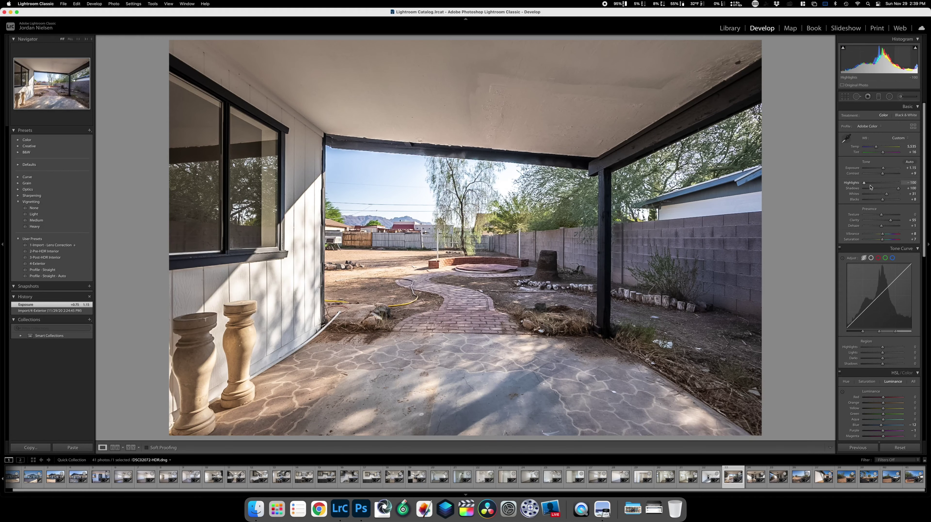
pyautogui.click(33, 448)
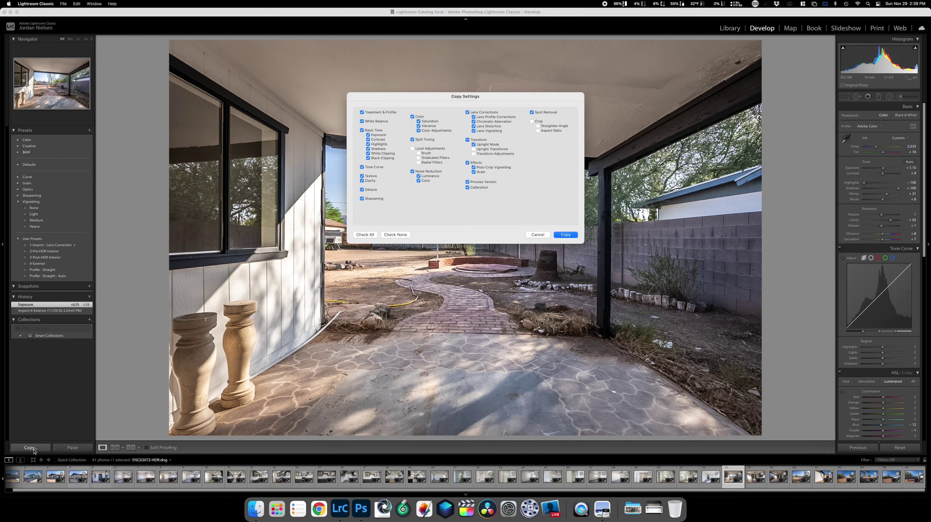
pyautogui.press('Return')
# Paste the covered patio settings onto the two patio photos showing the black door and water heater.
pyautogui.press('Right')
pyautogui.click(72, 447)
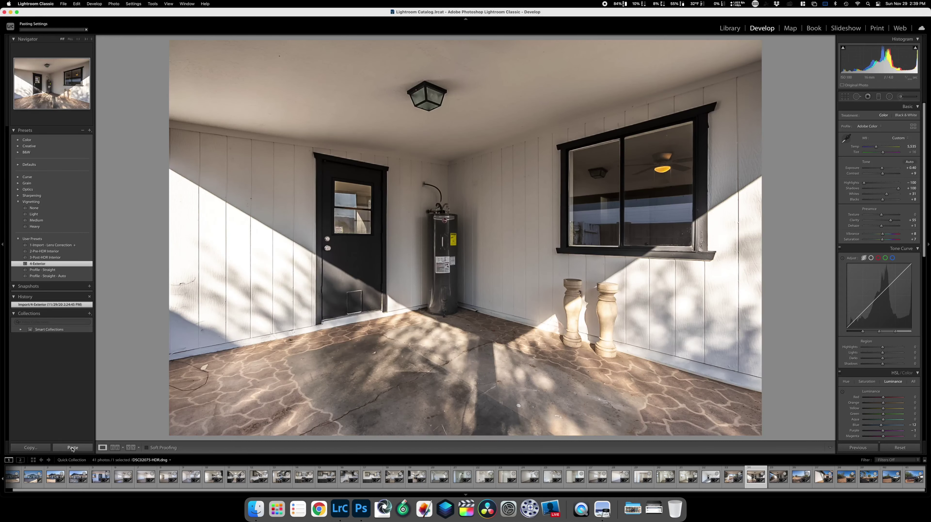
pyautogui.press('Right')
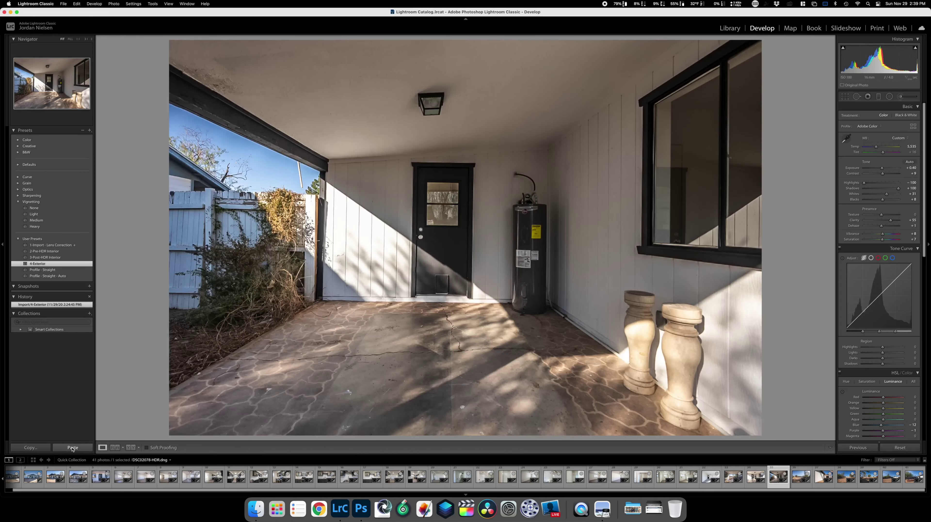
pyautogui.click(73, 447)
# Try the patio settings on the backyard photo with the stone fire pit, and undo the paste.
pyautogui.press('Right')
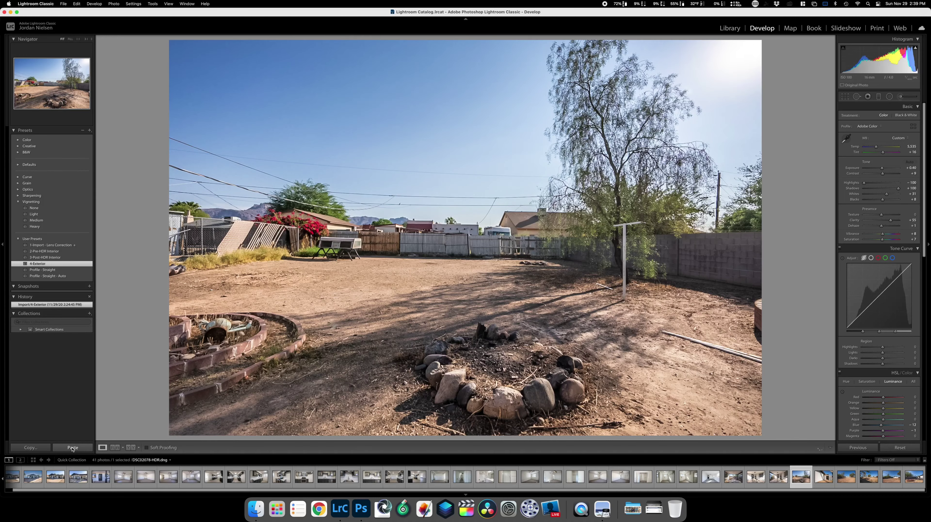
pyautogui.click(73, 448)
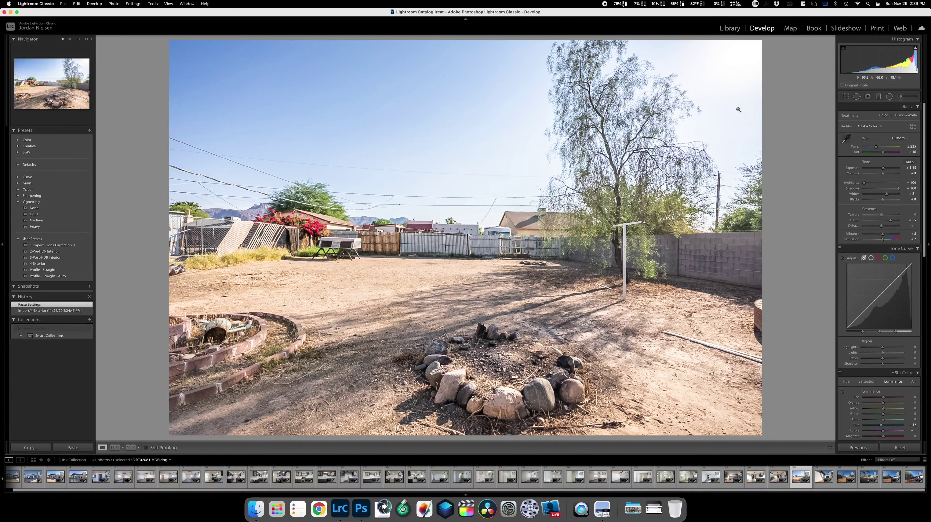
pyautogui.press('cmd+z')
# Review the exposure and sky in the remaining backyard photos through the last one in the set.
pyautogui.press('Right')
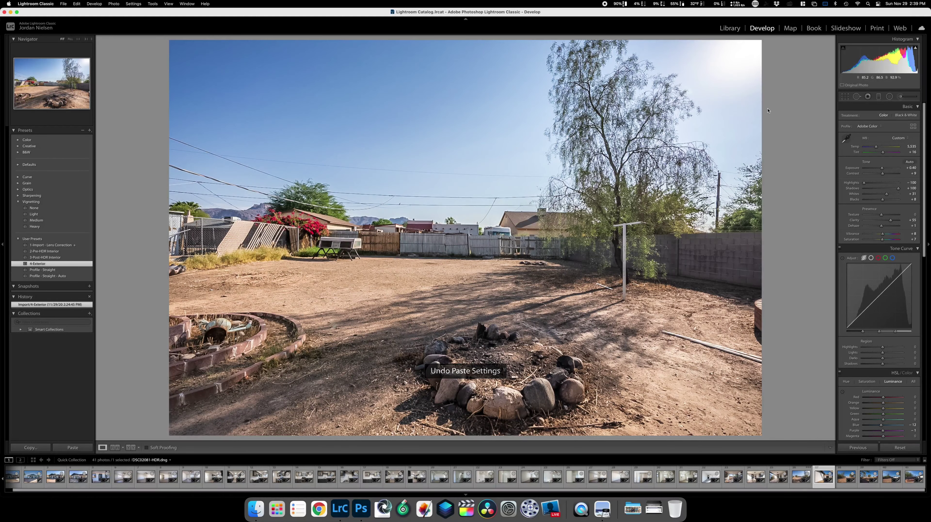
pyautogui.press('Right')
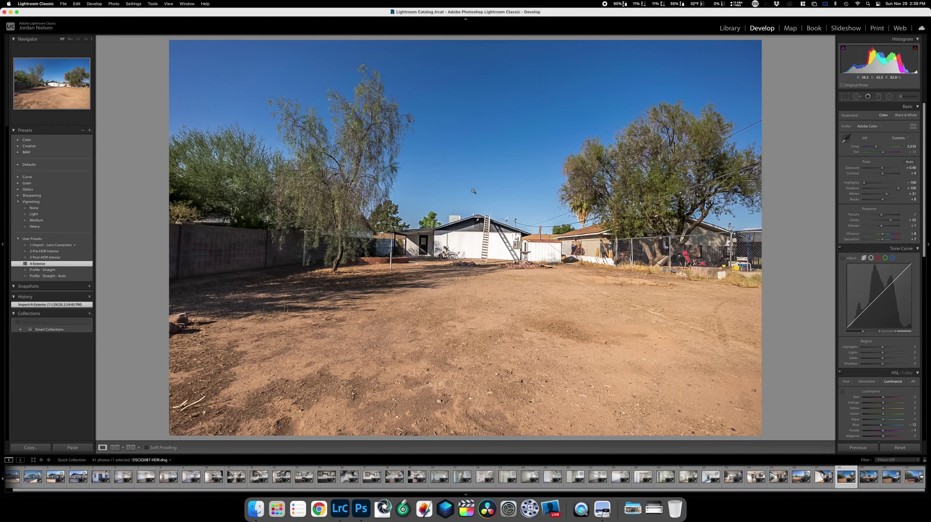
pyautogui.press('Right')
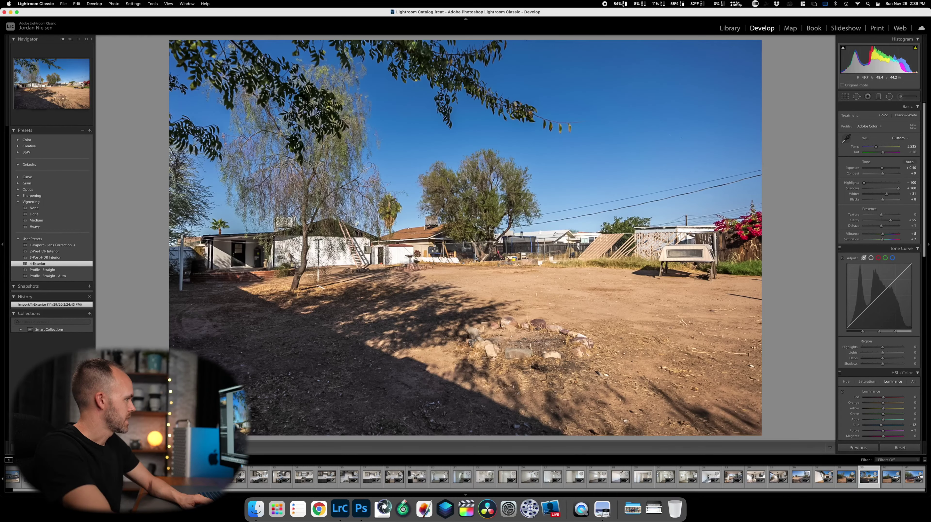
pyautogui.press('Right')
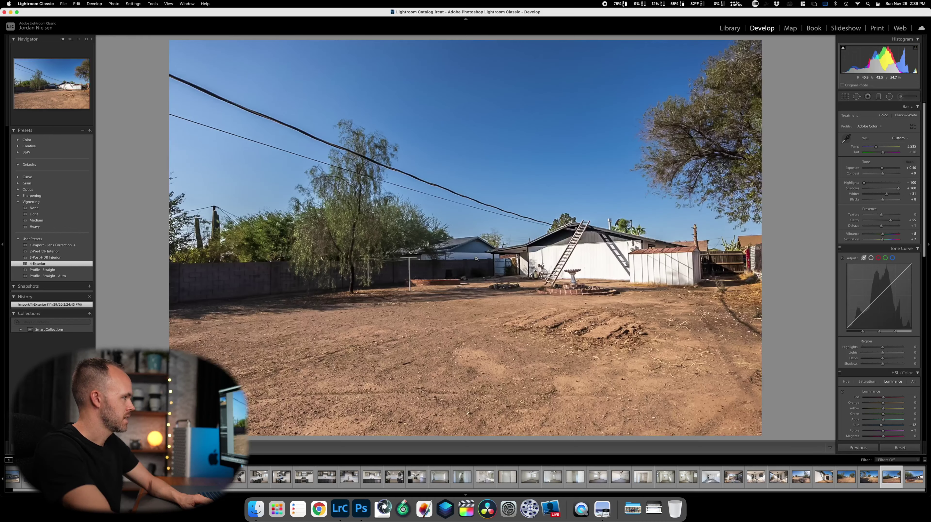
pyautogui.press('Right')
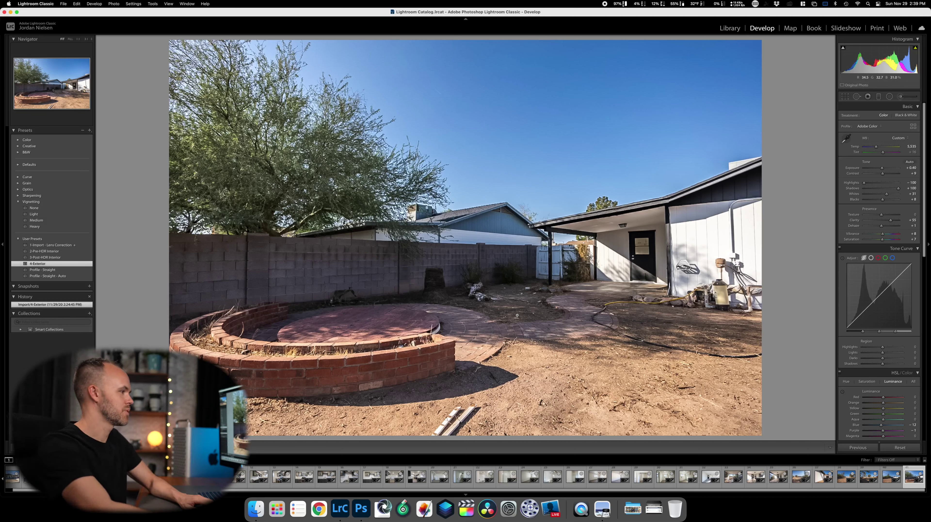
pyautogui.press('Left')
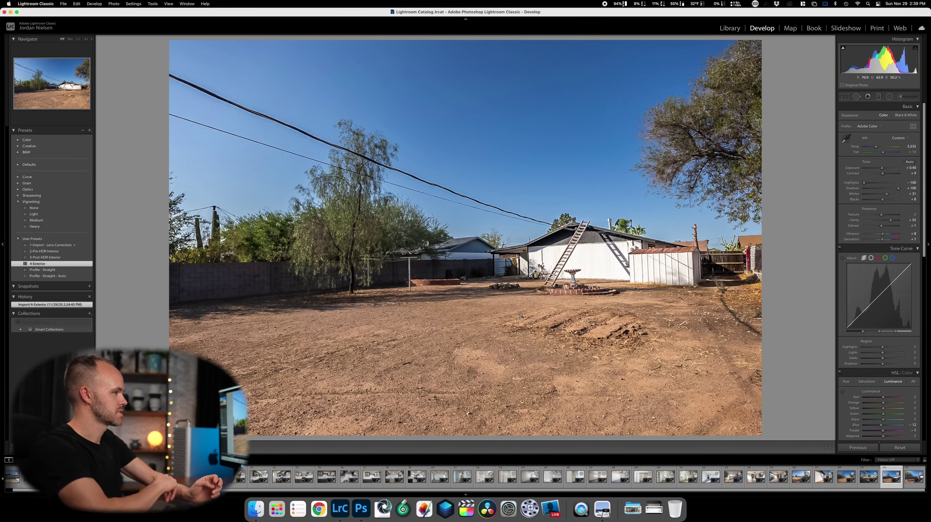
pyautogui.press('Right')
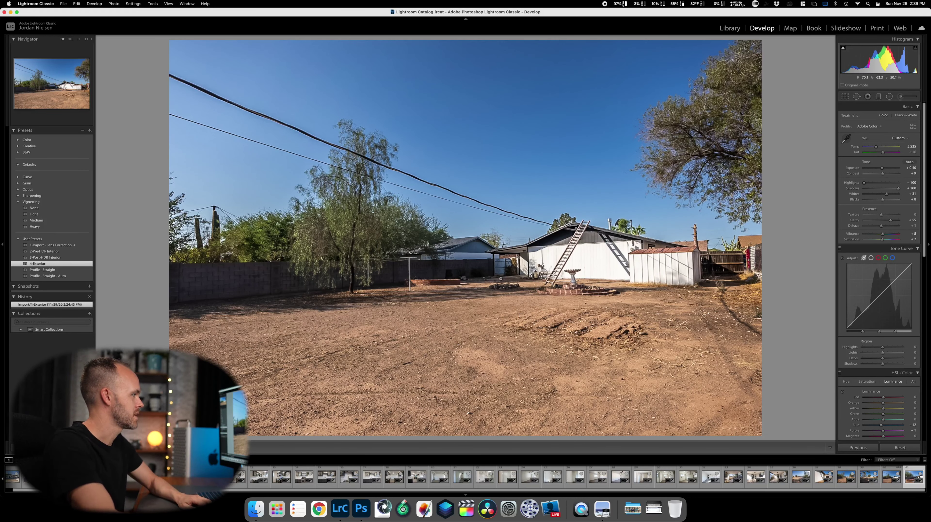
pyautogui.press('Left')
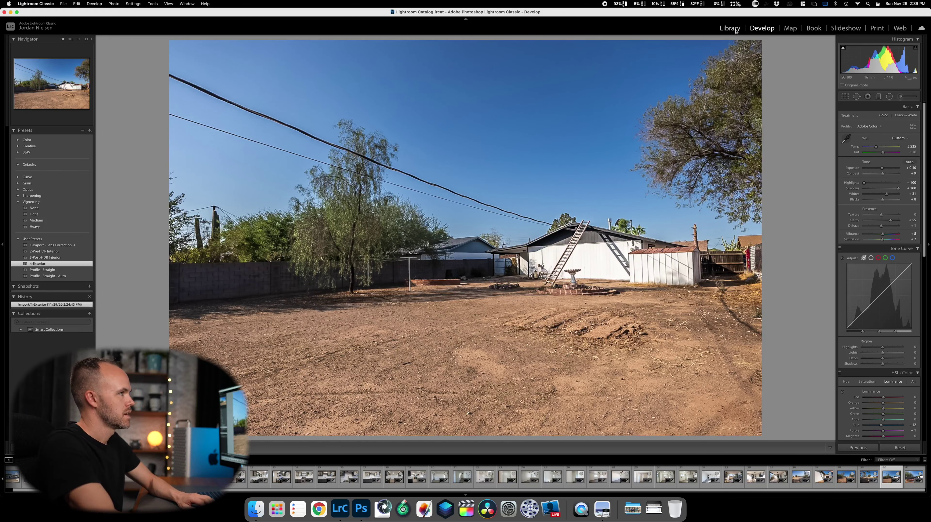
# Show the photos in the Library grid and resize the thumbnails to ten per row.
pyautogui.press('g')
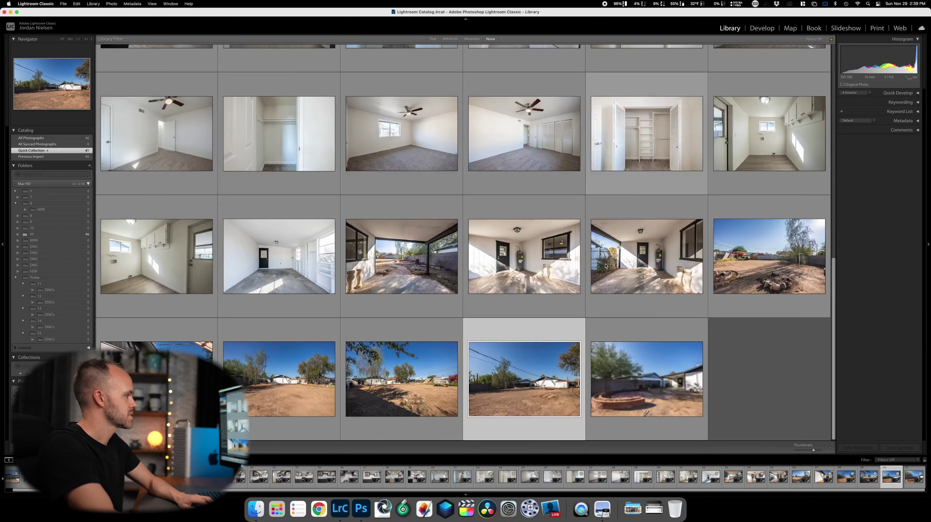
pyautogui.click(808, 450)
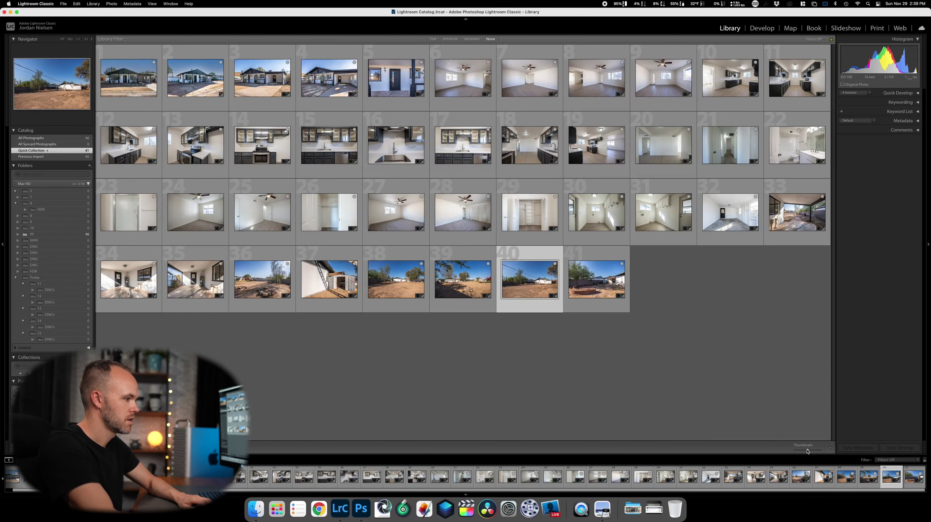
pyautogui.moveTo(807, 452); pyautogui.dragTo(809, 451)
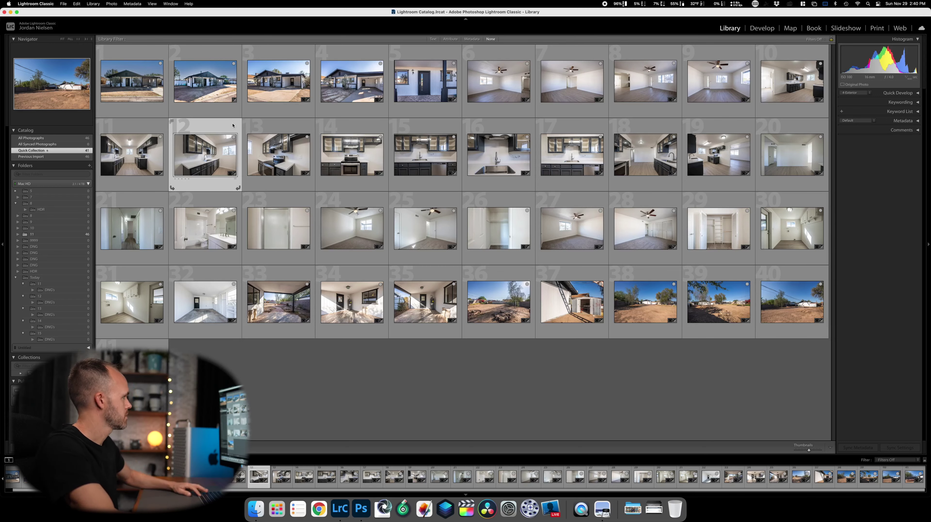
# Select all the photos in the collection, open the export settings for them, and review the sizing and file naming options.
pyautogui.click(224, 130)
pyautogui.press('super+a')
pyautogui.click(124, 10)
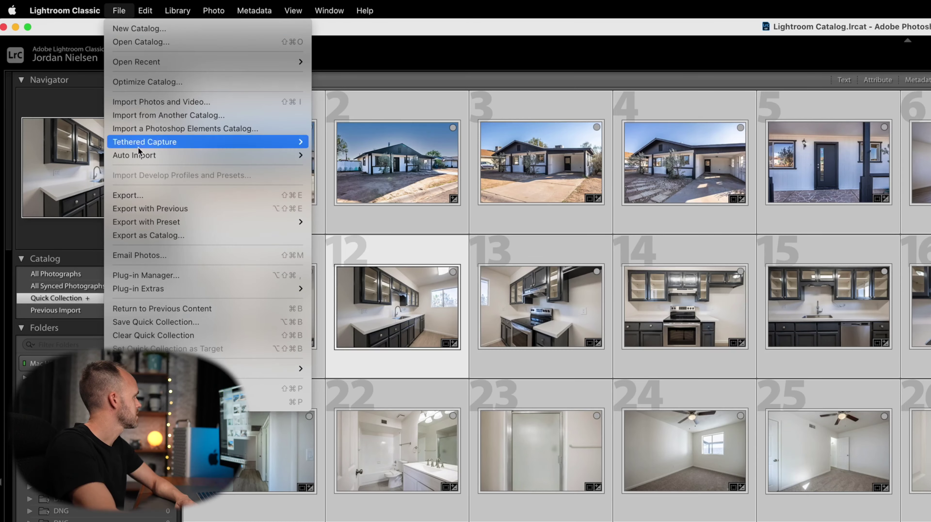
pyautogui.click(329, 384)
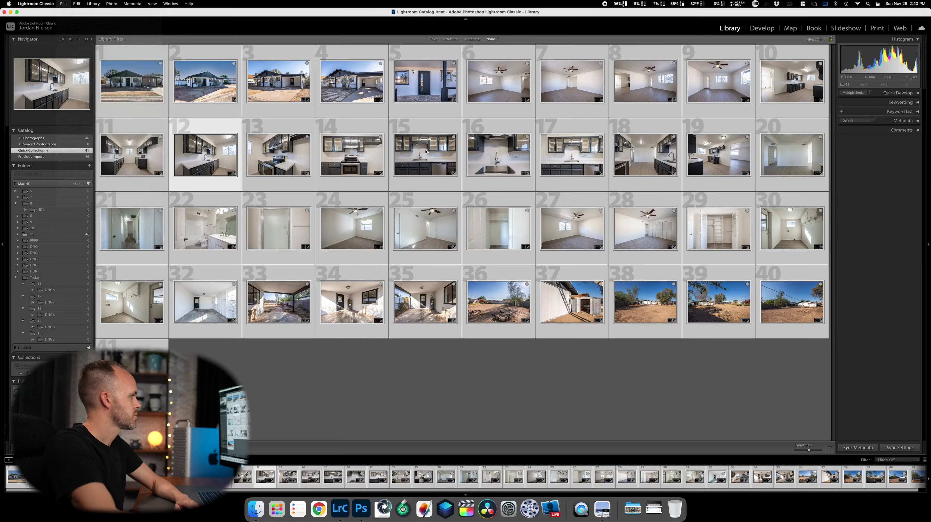
pyautogui.scroll(-5, 548, 193)
pyautogui.scroll(2, 560, 236)
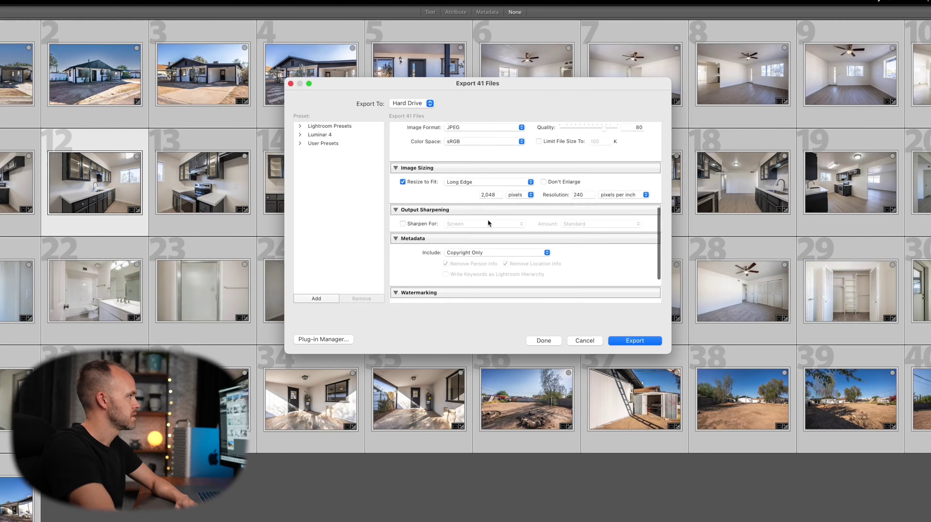
pyautogui.scroll(10, 596, 188)
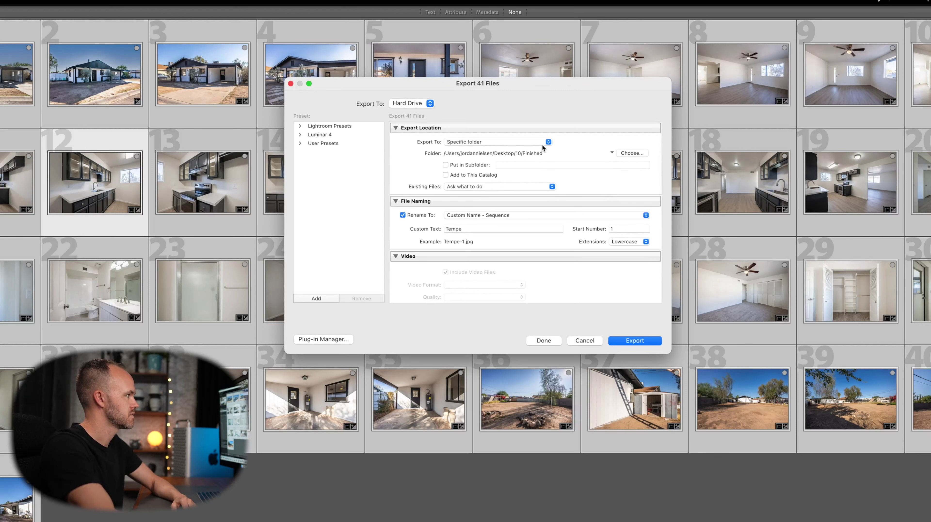
# Create a new folder named Finished inside folder 11 and choose it as the export destination.
pyautogui.click(631, 153)
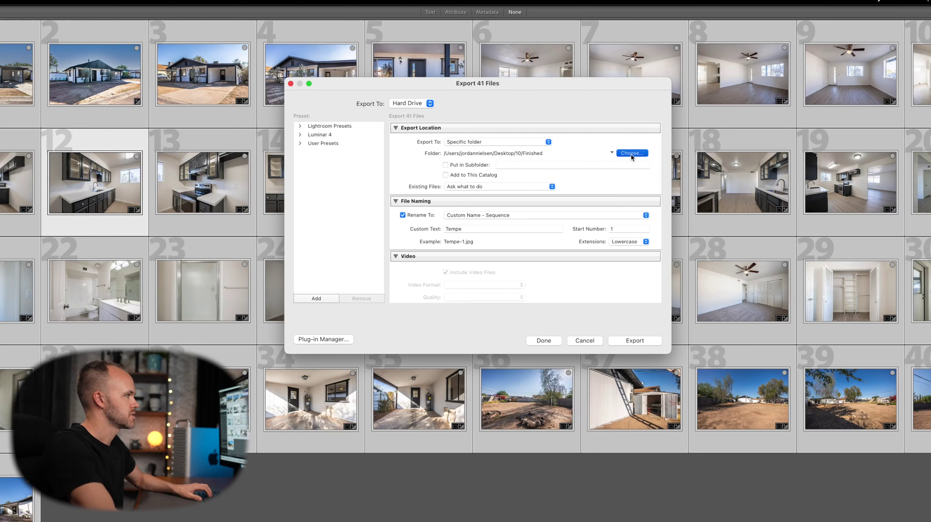
pyautogui.doubleClick(417, 163)
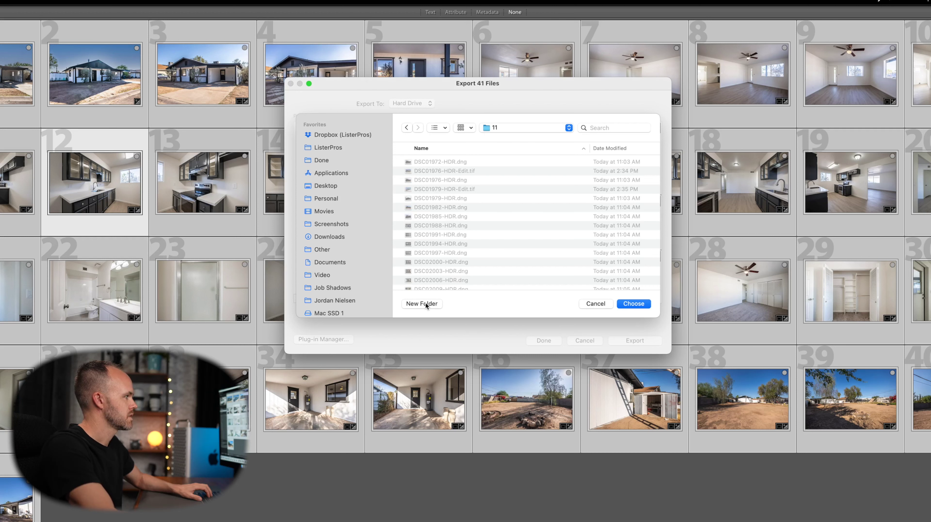
pyautogui.click(425, 304)
pyautogui.write('Fini')
pyautogui.press('Return')
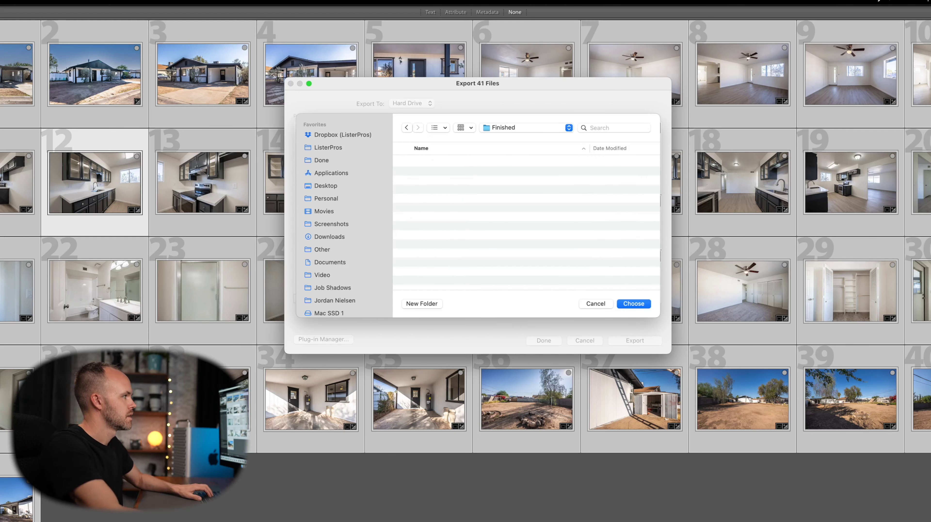
pyautogui.click(634, 304)
# Set the custom file name text to Mesa, check the remaining export settings, and export the selected photos.
pyautogui.doubleClick(471, 228)
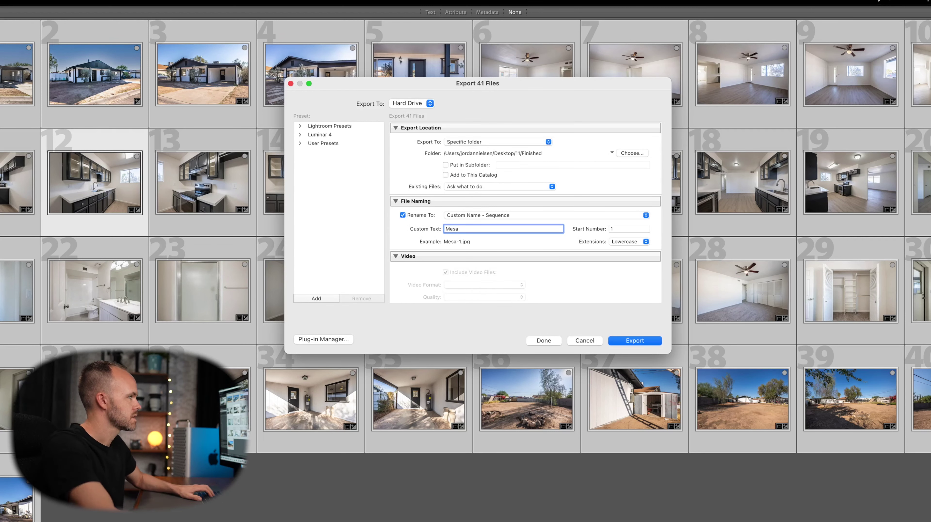
pyautogui.write('Mesa')
pyautogui.scroll(-5, 586, 266)
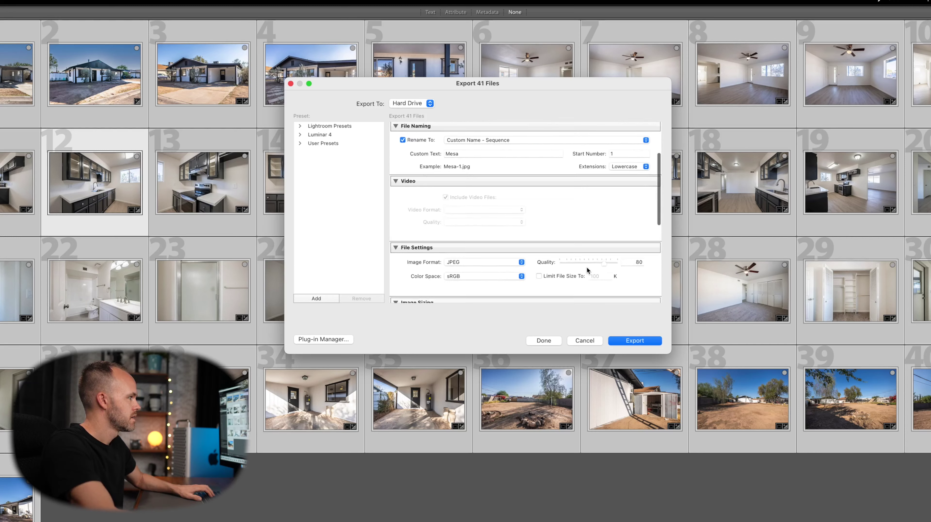
pyautogui.scroll(-2, 548, 234)
pyautogui.scroll(8, 545, 219)
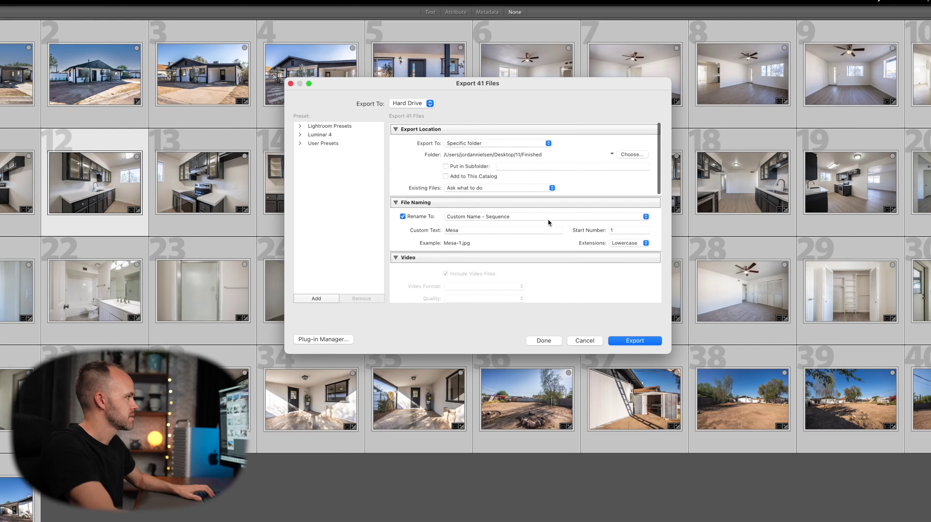
pyautogui.scroll(-8, 561, 227)
pyautogui.scroll(-3, 578, 245)
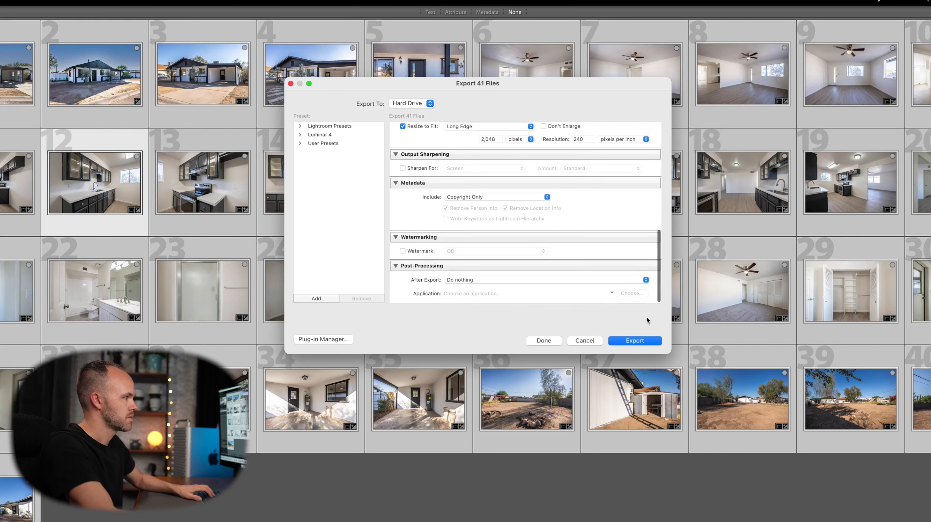
pyautogui.click(642, 341)
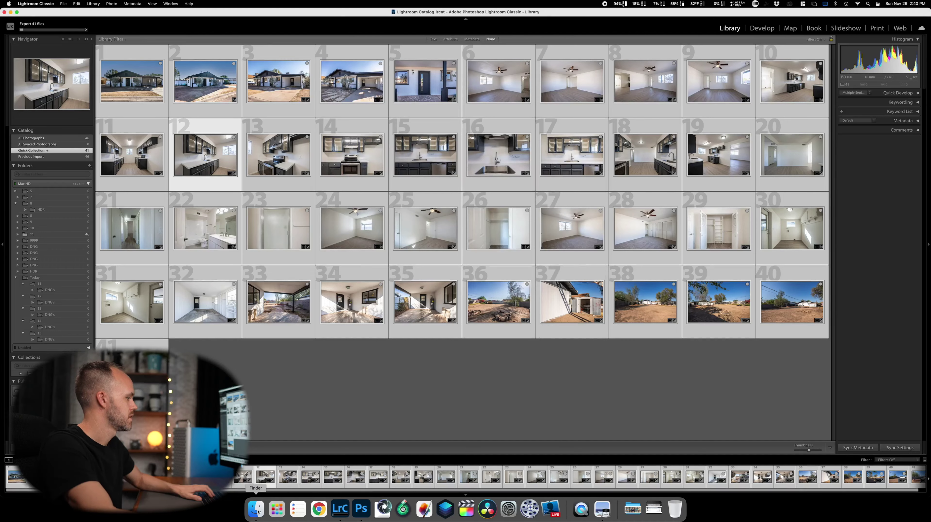
# Switch to Finder in a new window and open the Finished folder inside folder 11 on the Desktop.
pyautogui.rightClick(256, 509)
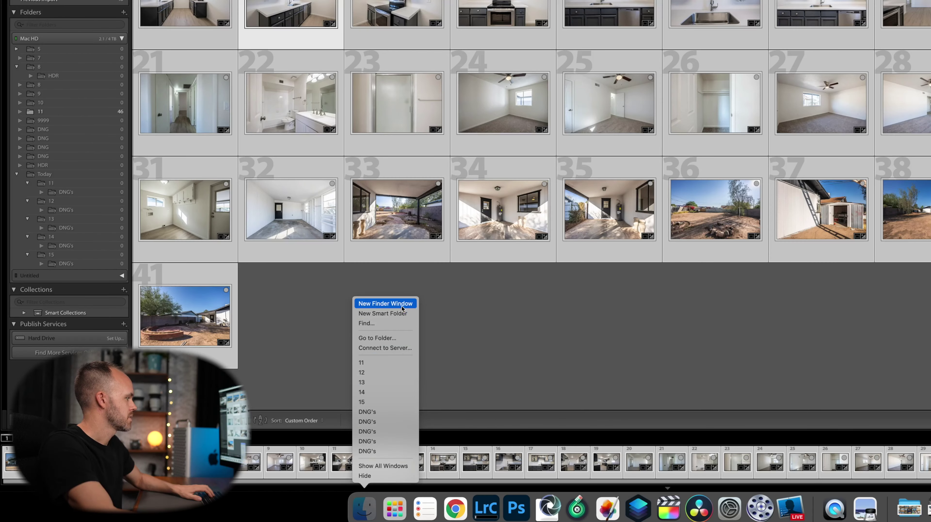
pyautogui.click(402, 304)
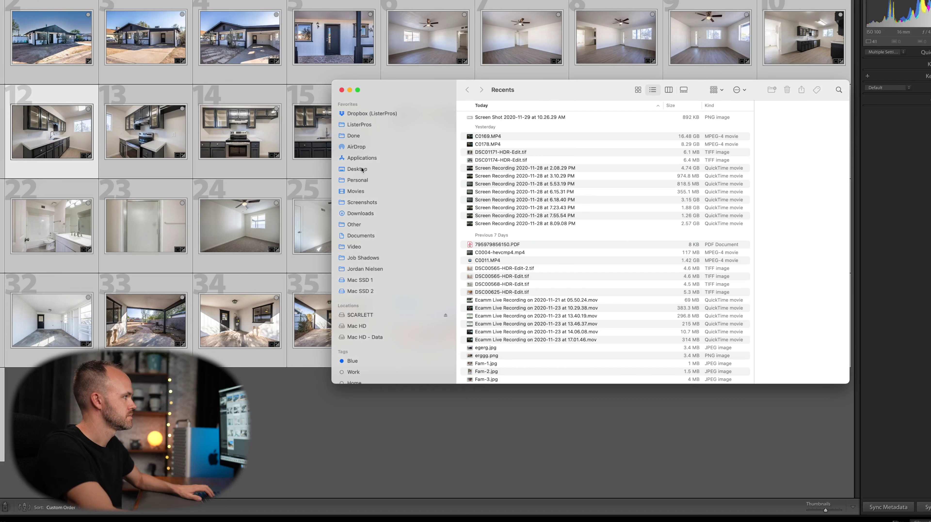
pyautogui.click(362, 167)
pyautogui.doubleClick(473, 119)
pyautogui.scroll(-10, 513, 216)
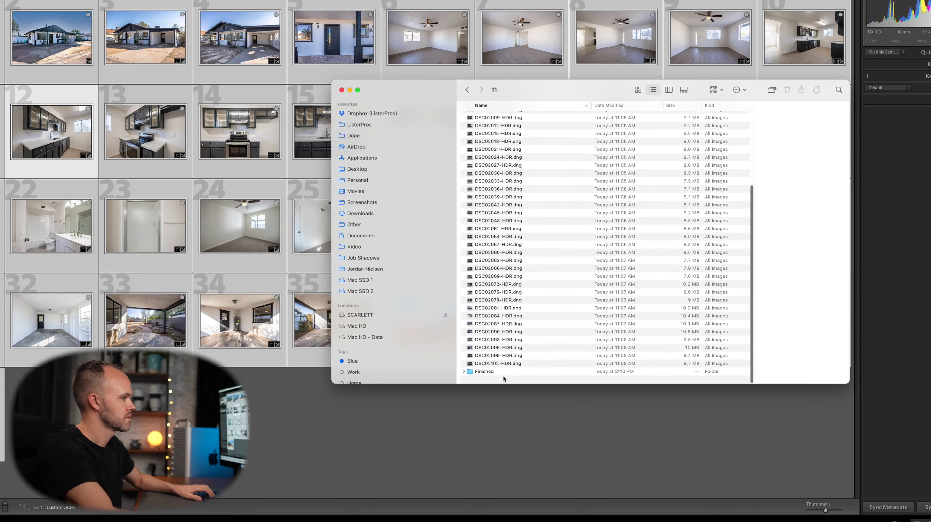
pyautogui.doubleClick(486, 375)
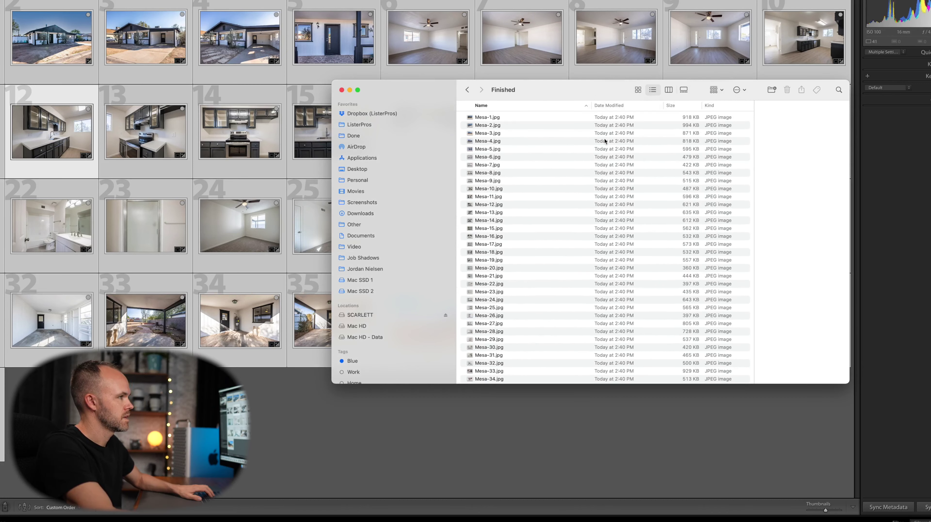
# Check the list of exported Mesa JPEGs, preview a few including Mesa-12.jpg, and close the Finder window.
pyautogui.scroll(-3, 683, 324)
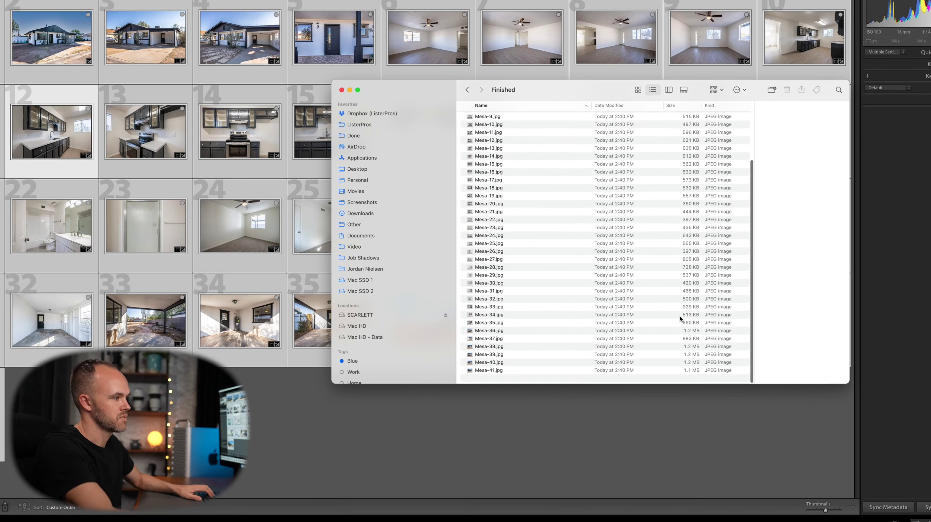
pyautogui.scroll(3, 687, 313)
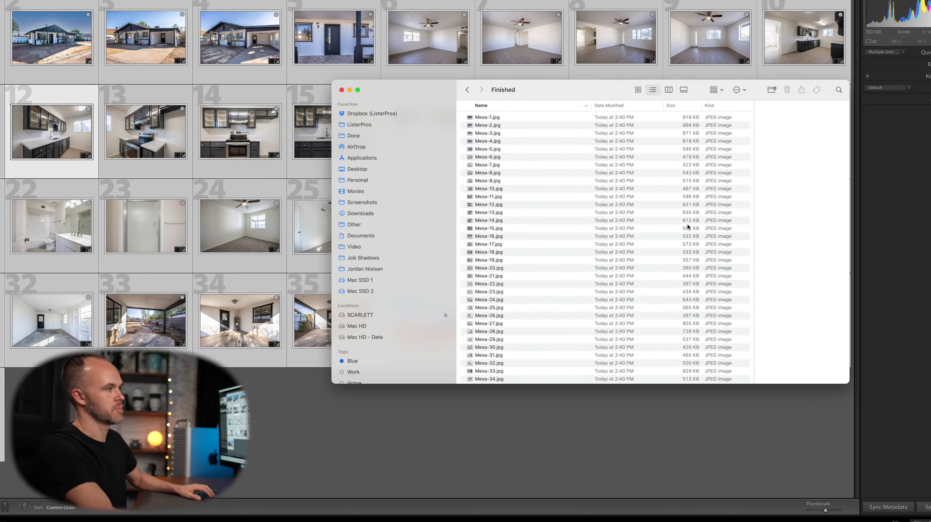
pyautogui.click(598, 206)
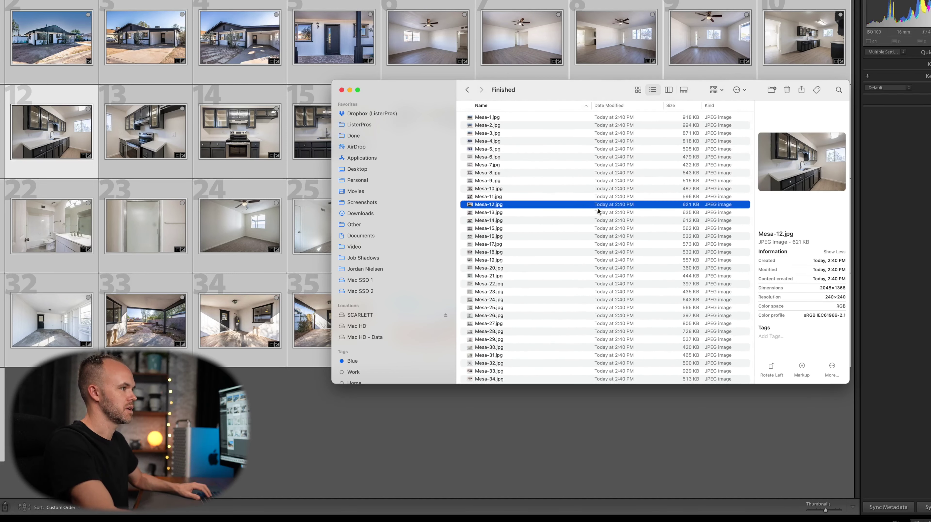
pyautogui.click(602, 149)
pyautogui.scroll(-3, 608, 212)
pyautogui.click(608, 212)
pyautogui.scroll(4, 608, 212)
pyautogui.click(342, 90)
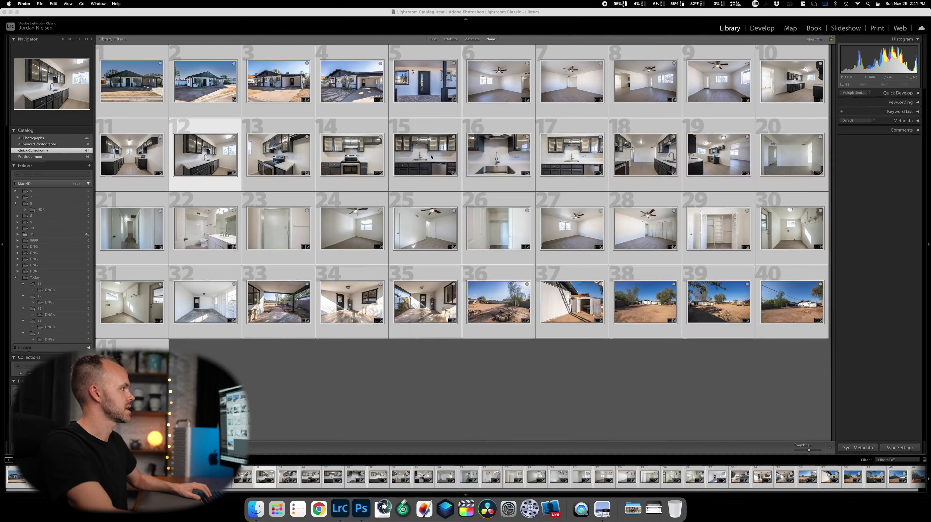